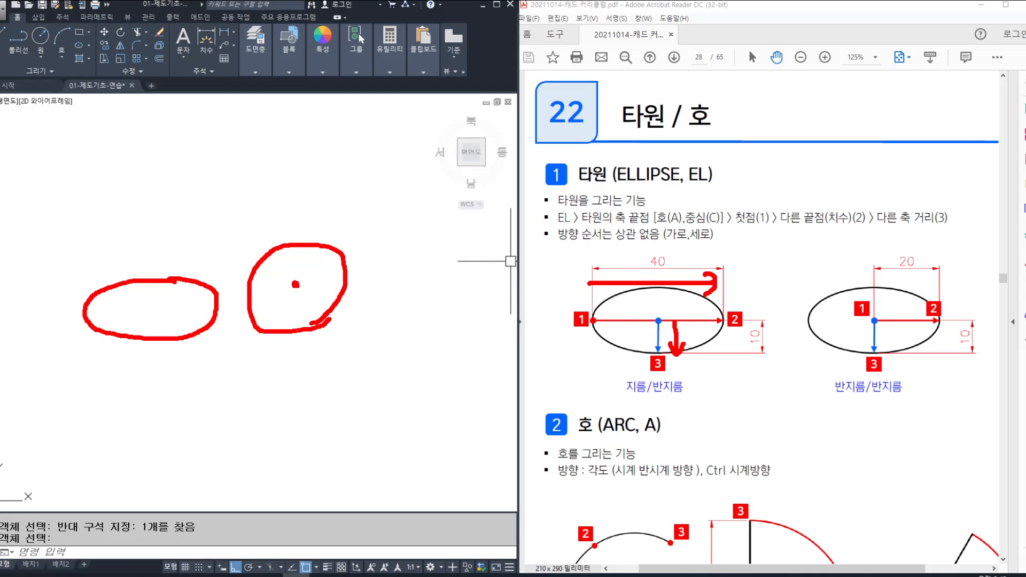
mouse_move(295, 286)
left_mouse_down()
mouse_move(334, 284)
mouse_move(258, 290)
left_mouse_up()
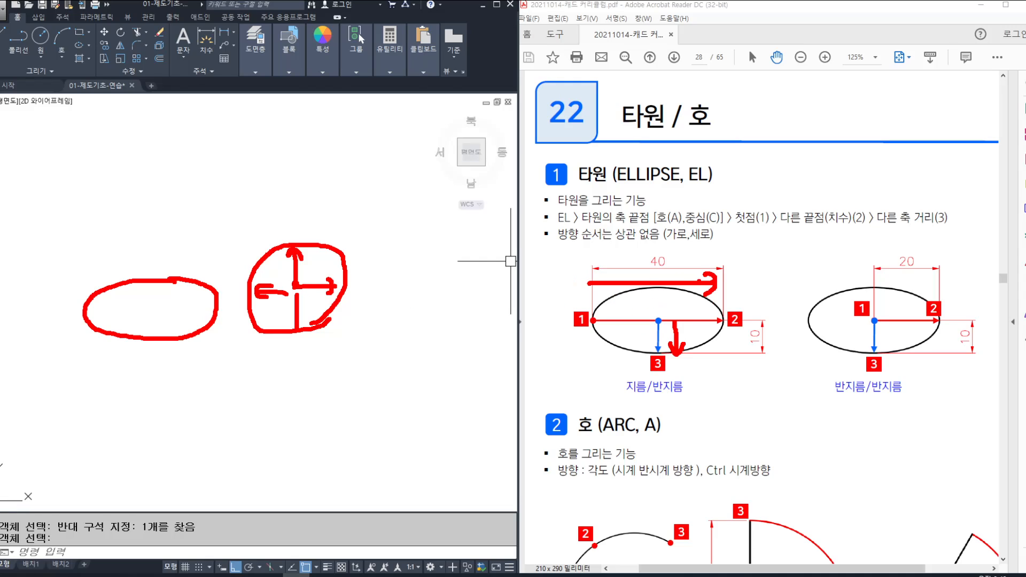
key("Escape")
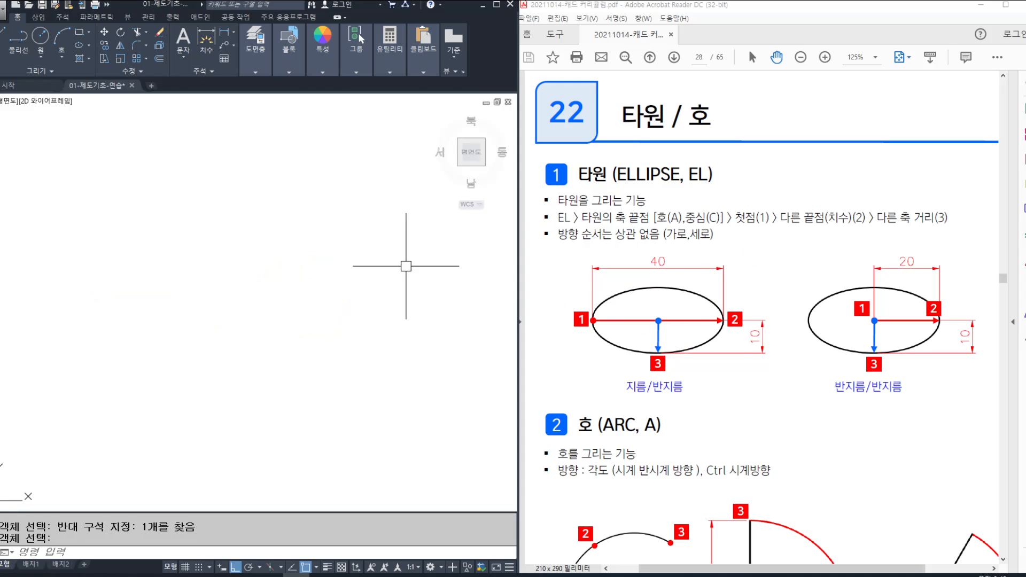
key("Escape")
key("Escape")
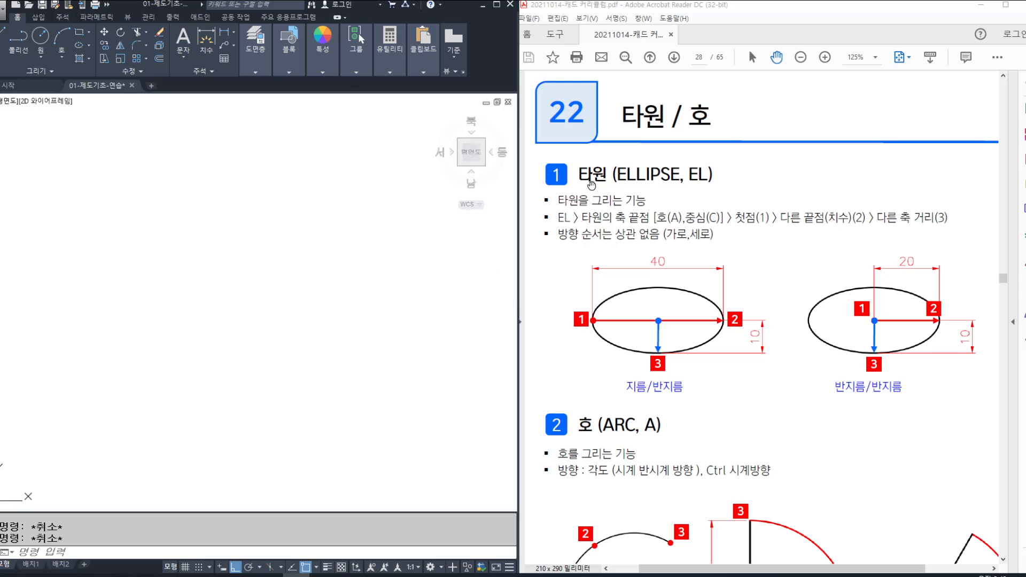
mouse_move(610, 165)
left_mouse_down()
mouse_move(645, 185)
mouse_move(685, 187)
mouse_move(709, 145)
left_mouse_up()
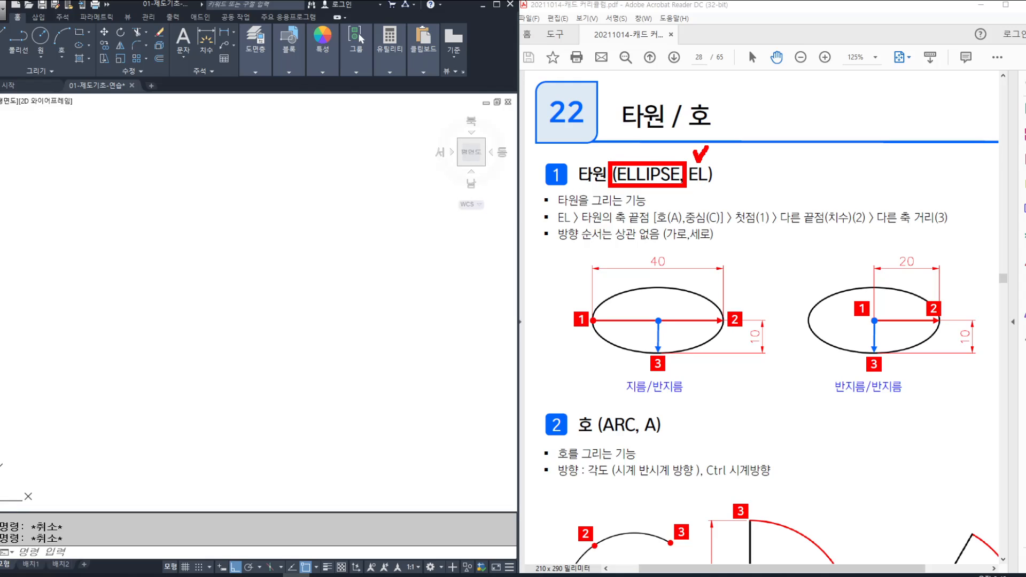
key("Escape")
- Start an ellipse in the empty drawing area, placing its first axis endpoint and making that horizontal axis 40 long
type("e")
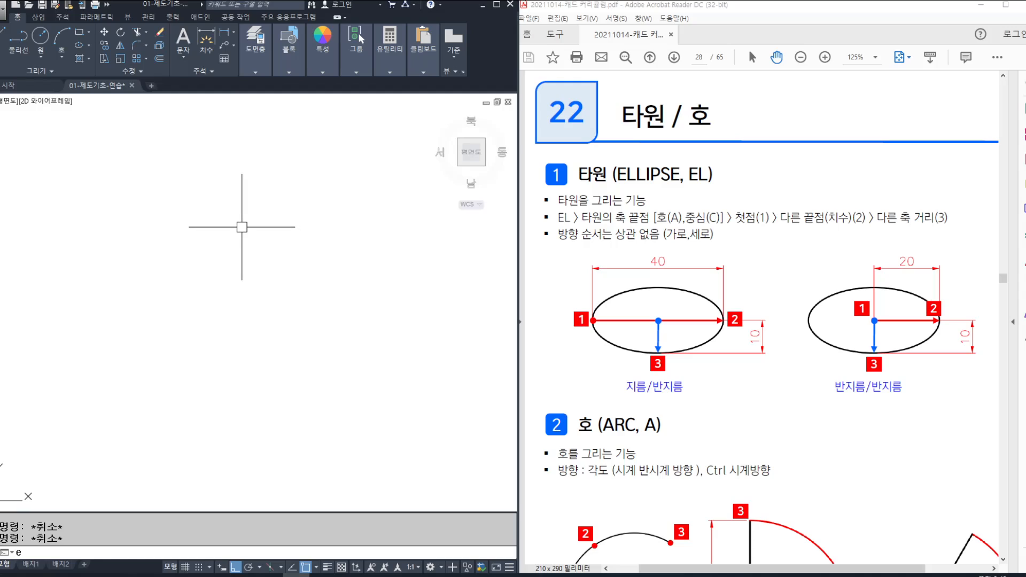
type("l")
key("Return")
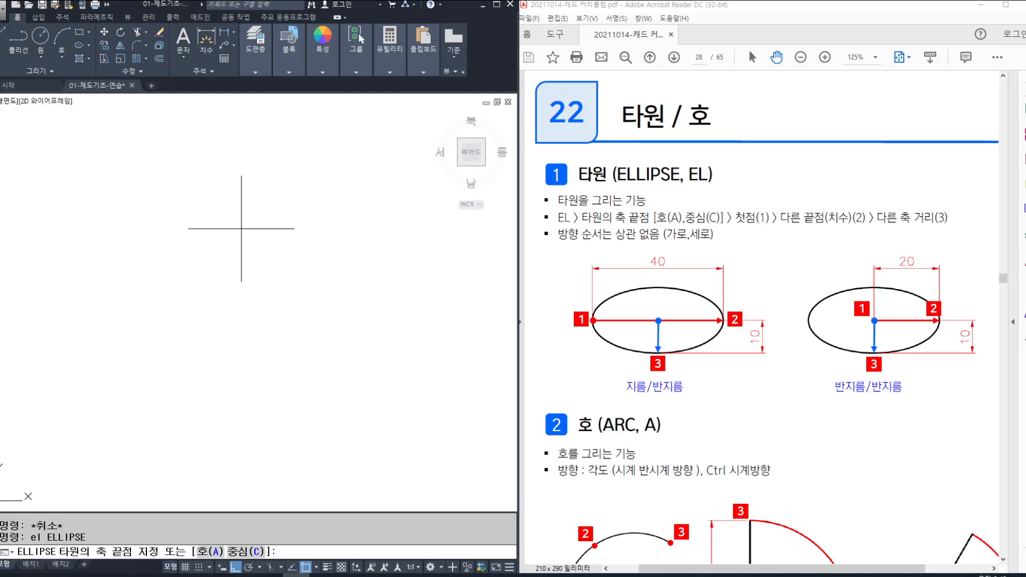
mouse_move(86, 528)
left_mouse_down()
mouse_move(105, 559)
mouse_move(159, 565)
left_mouse_up()
left_click_drag(206, 525, 191, 565)
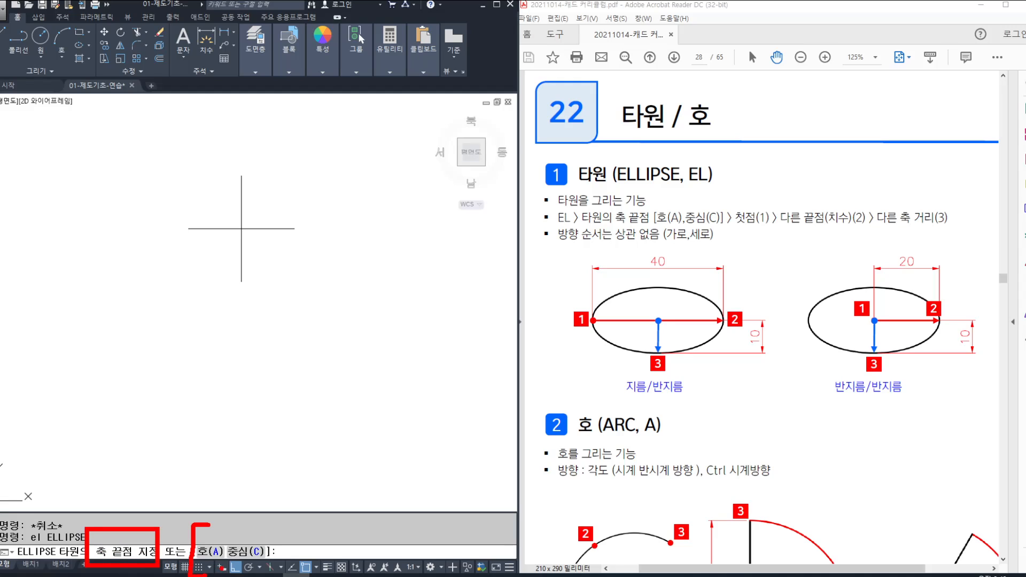
left_click_drag(257, 526, 273, 571)
key("Escape")
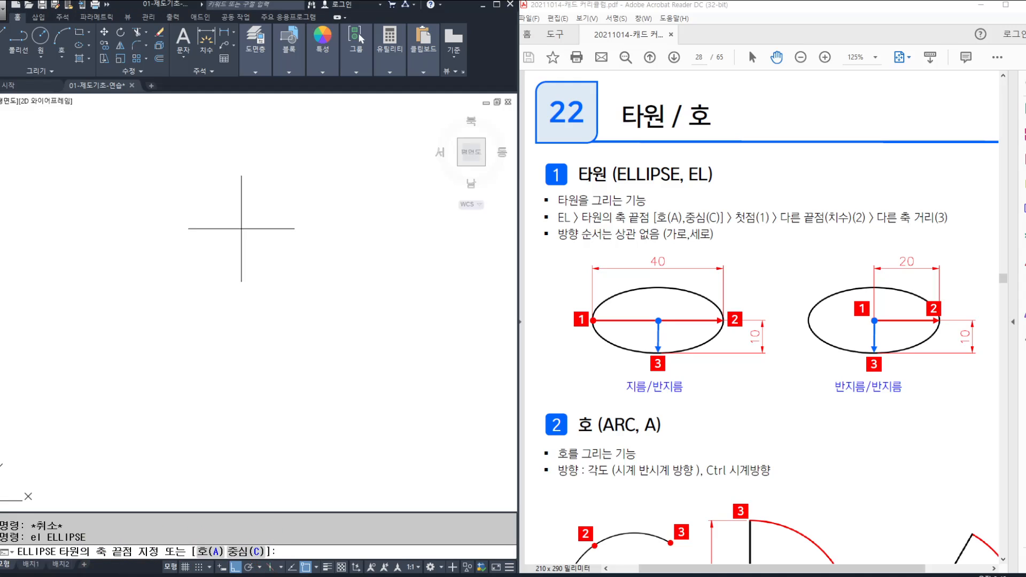
left_click(149, 246)
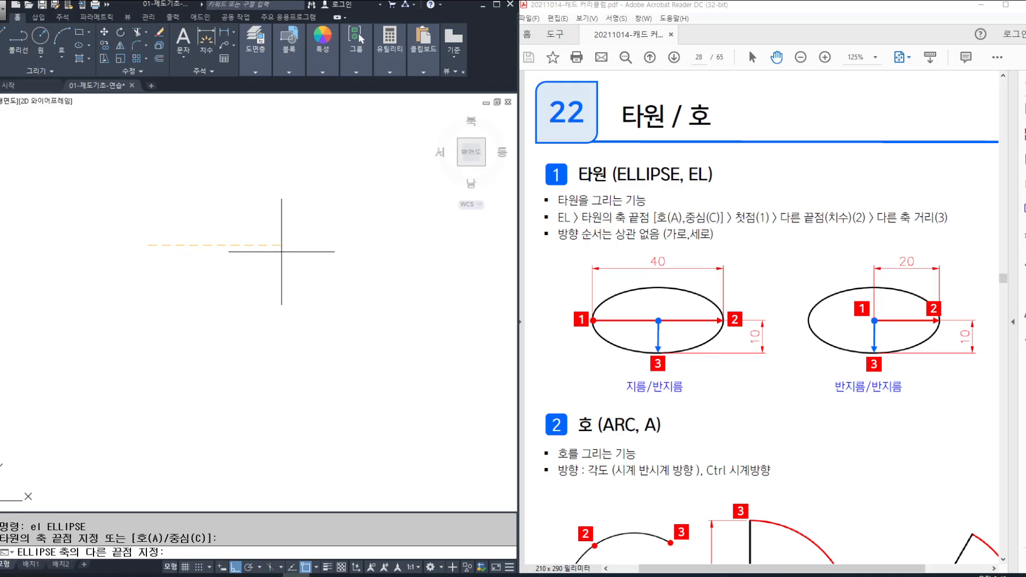
left_click_drag(645, 249, 677, 274)
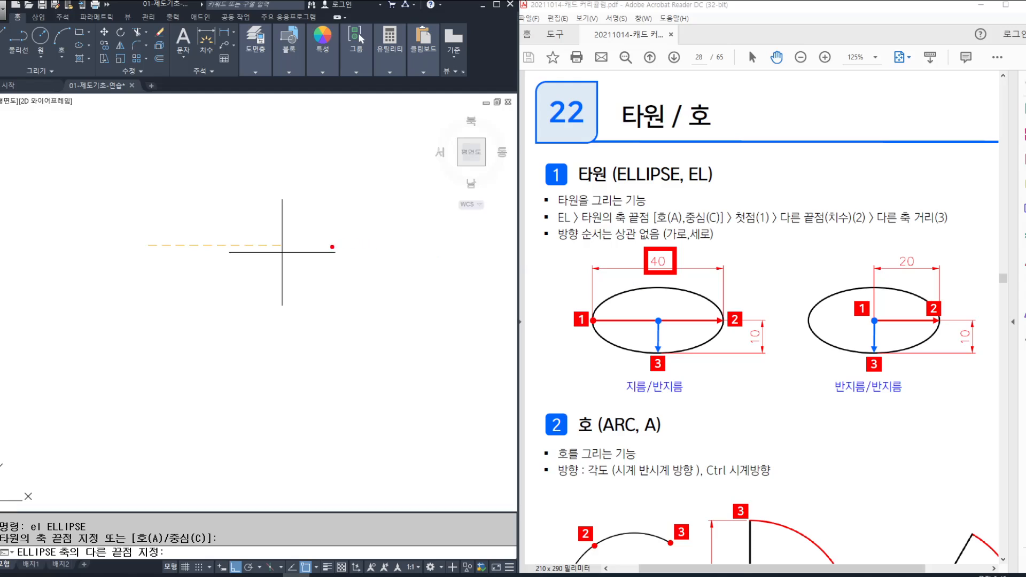
key("Escape")
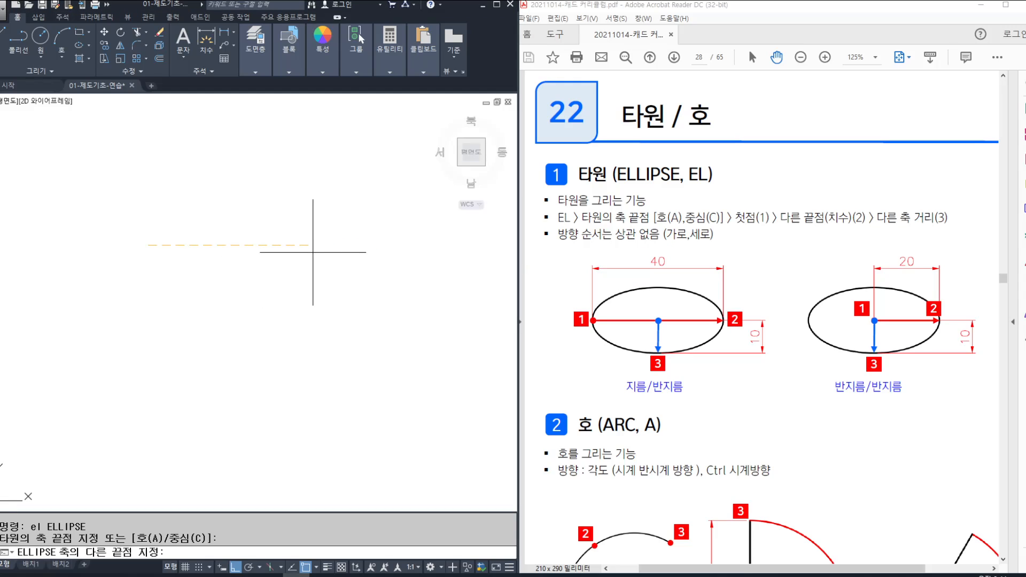
key("Return")
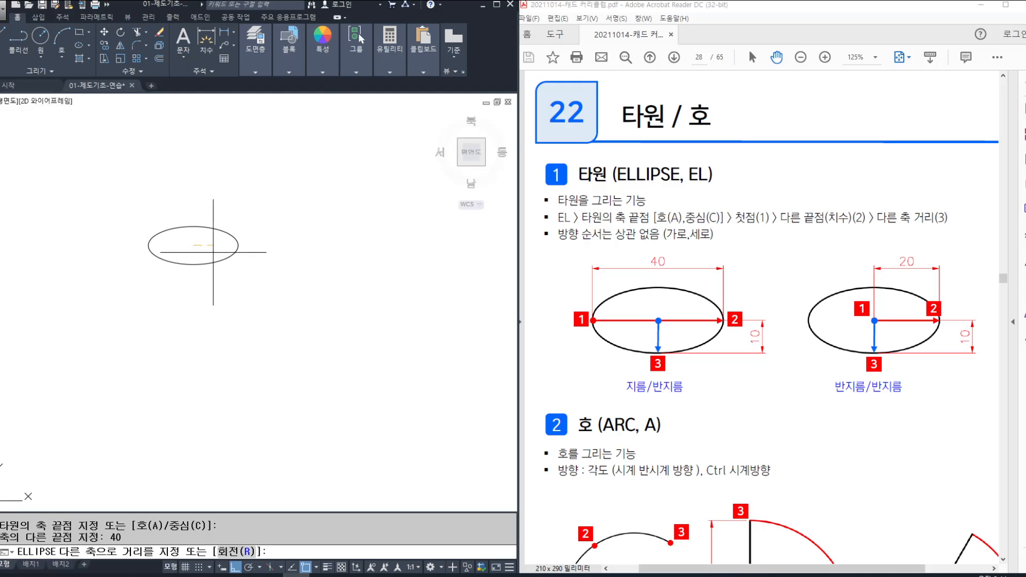
- Complete the ellipse by setting the distance from its center to the other axis endpoint to 10
scroll(225, 229, "up", 4)
scroll(271, 229, "down", 10)
scroll(272, 214, "up", 10)
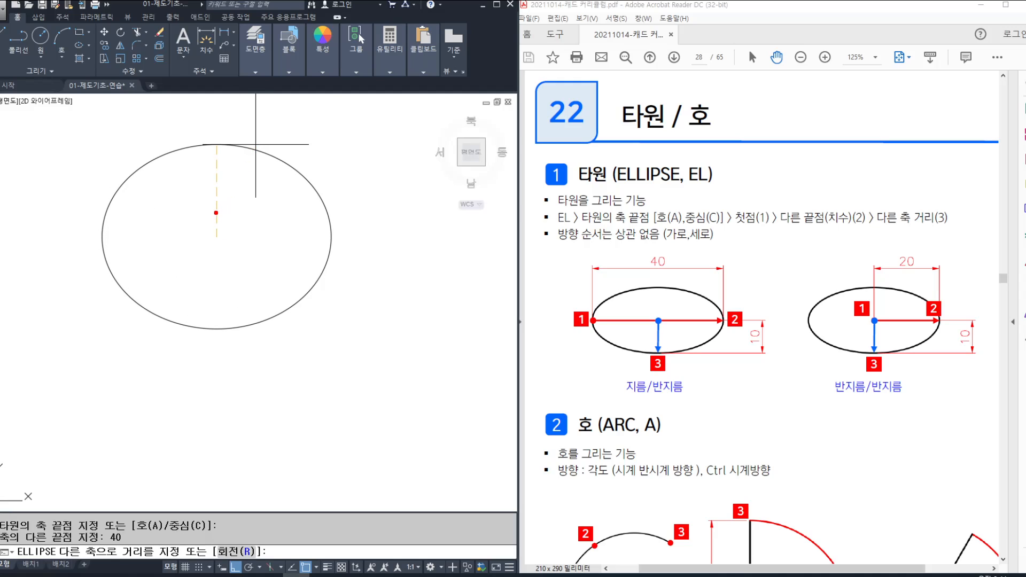
mouse_move(219, 236)
left_mouse_down()
mouse_move(219, 148)
mouse_move(214, 310)
mouse_move(223, 303)
left_mouse_up()
left_click(207, 302)
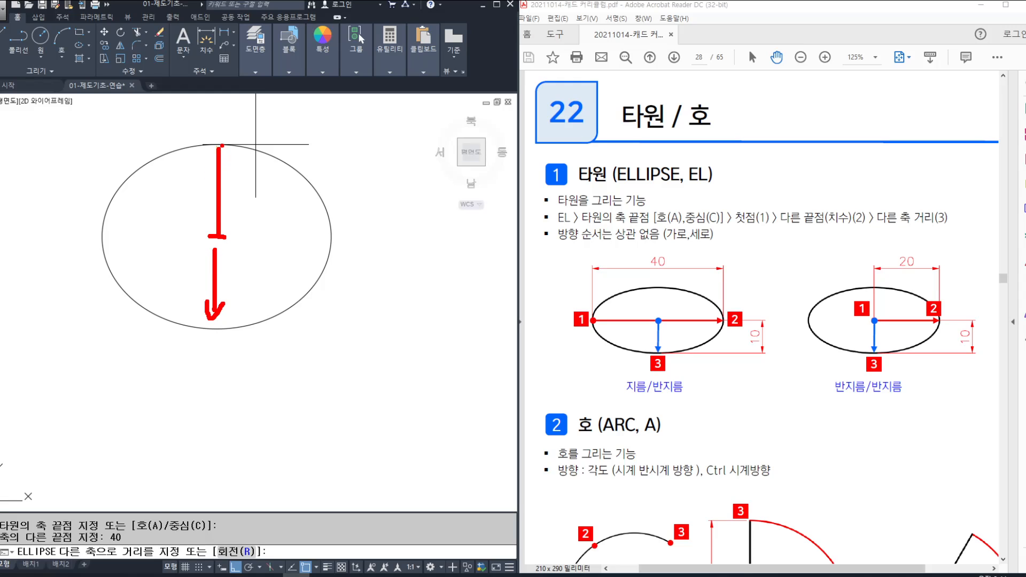
key("Escape")
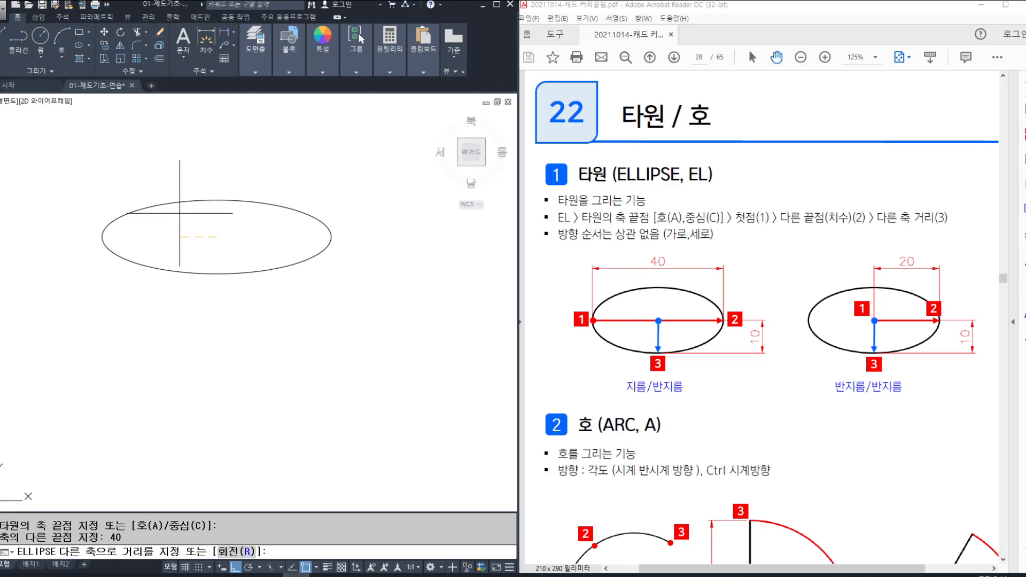
key("Return")
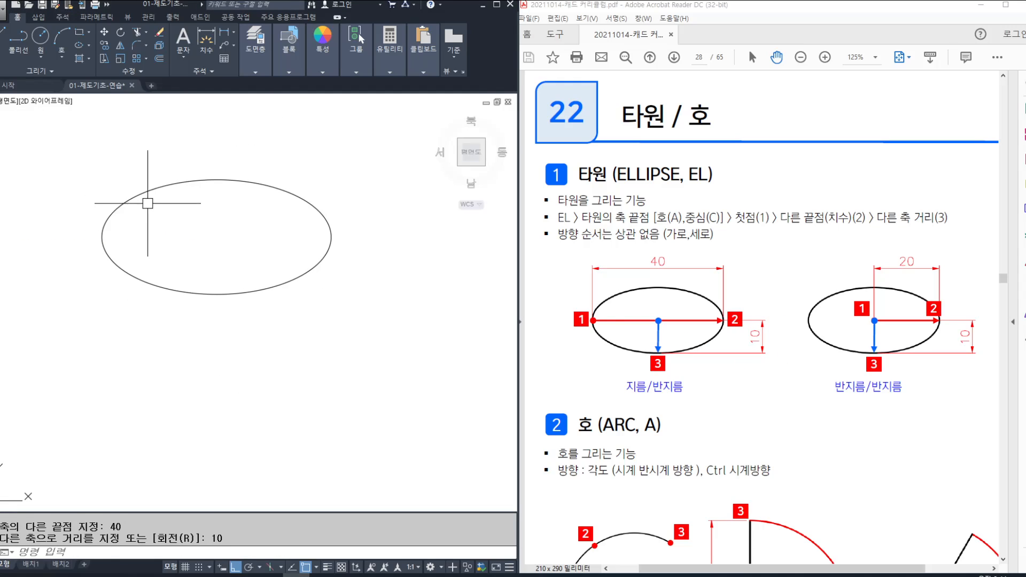
- Add a linear dimension above the ellipse, spanning its full width between the two side quadrants
left_click(234, 32)
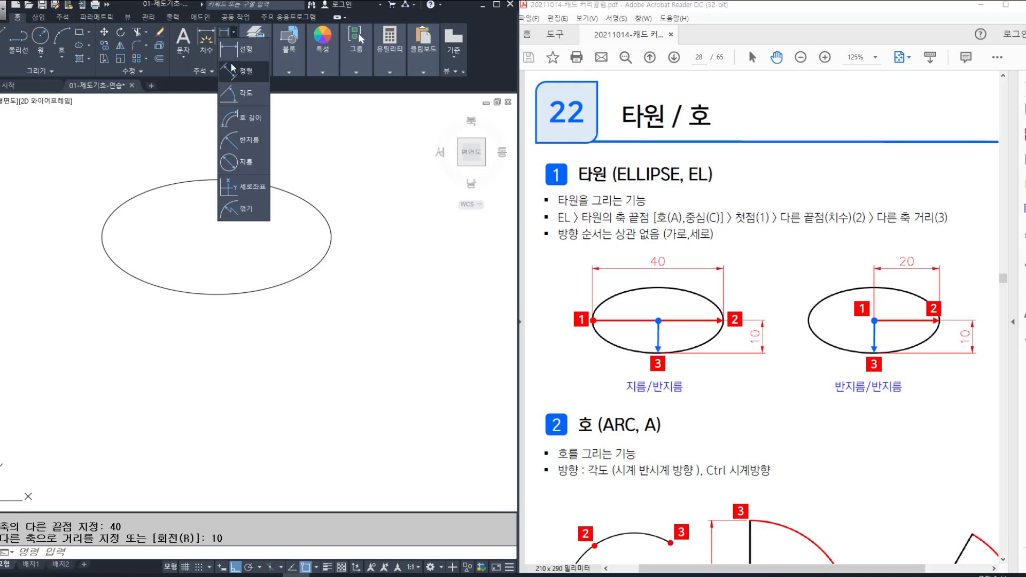
left_click(238, 47)
left_click(101, 237)
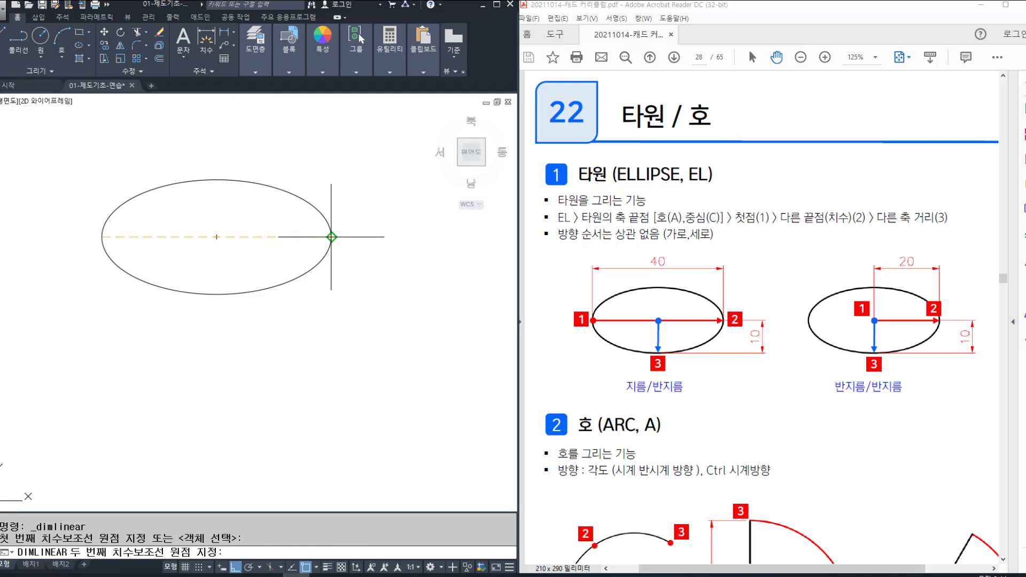
left_click(331, 237)
left_click(339, 138)
- Add a vertical linear dimension to the right of the ellipse, from its center to its bottom quadrant
key("Return")
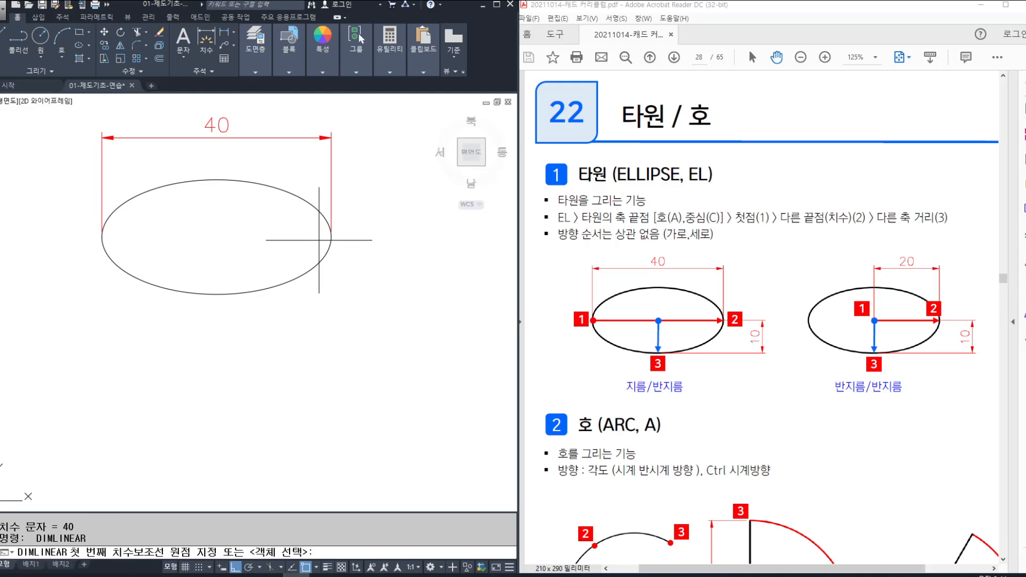
left_click(216, 237)
left_click(217, 294)
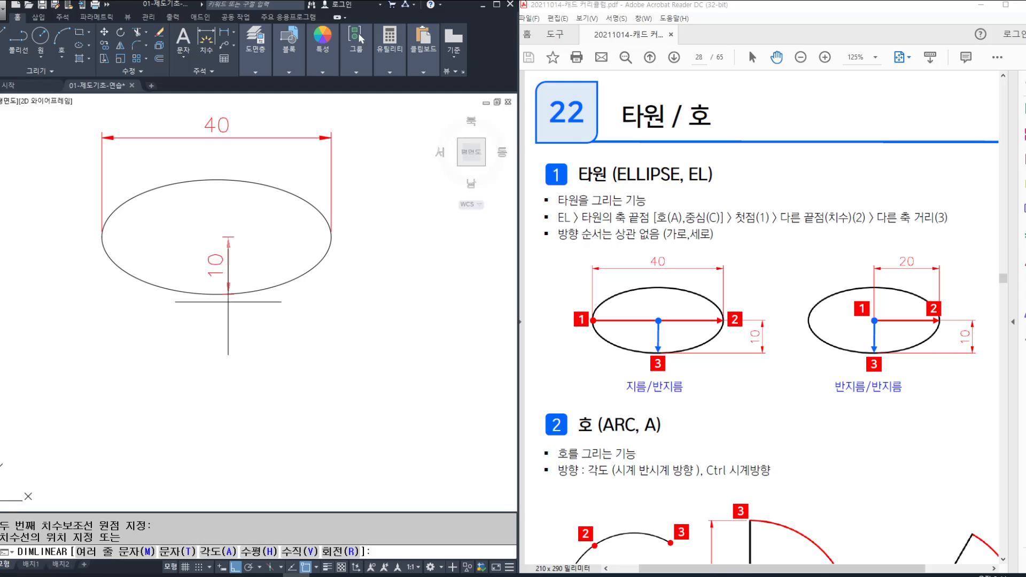
left_click(399, 311)
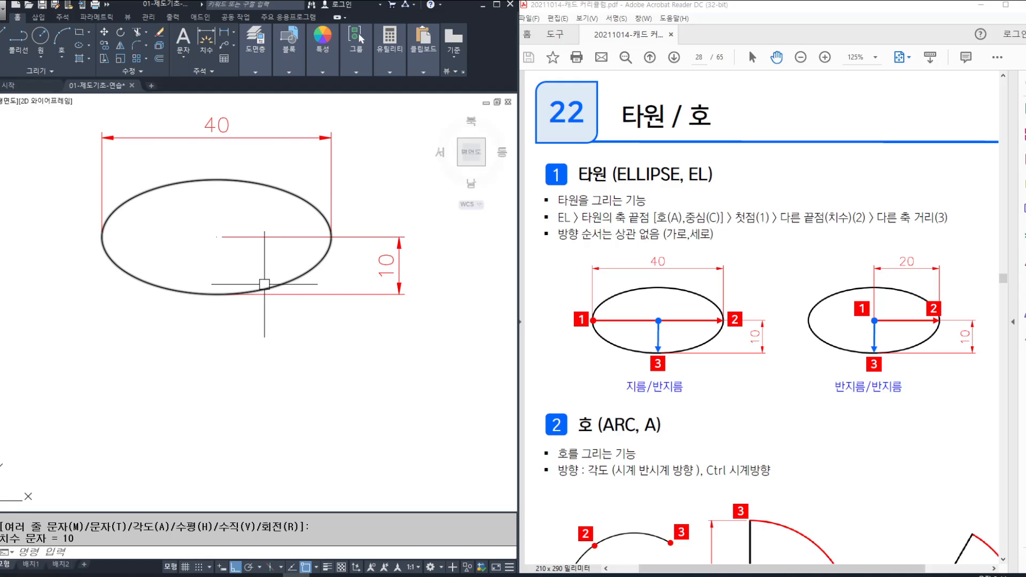
- Draw a circle with a radius of 20 below the dimensioned ellipse
type("c")
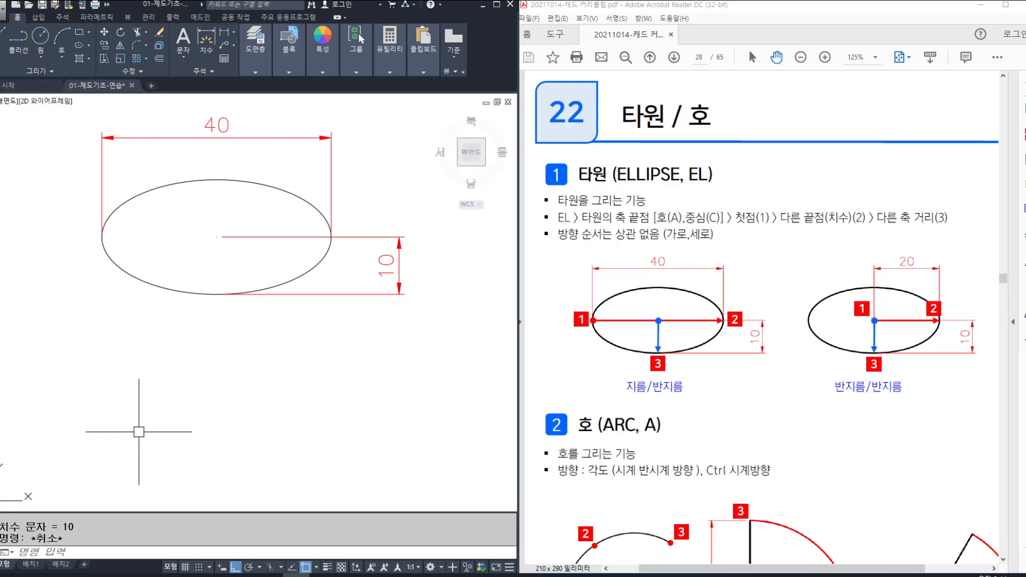
key("Return")
left_click(252, 450)
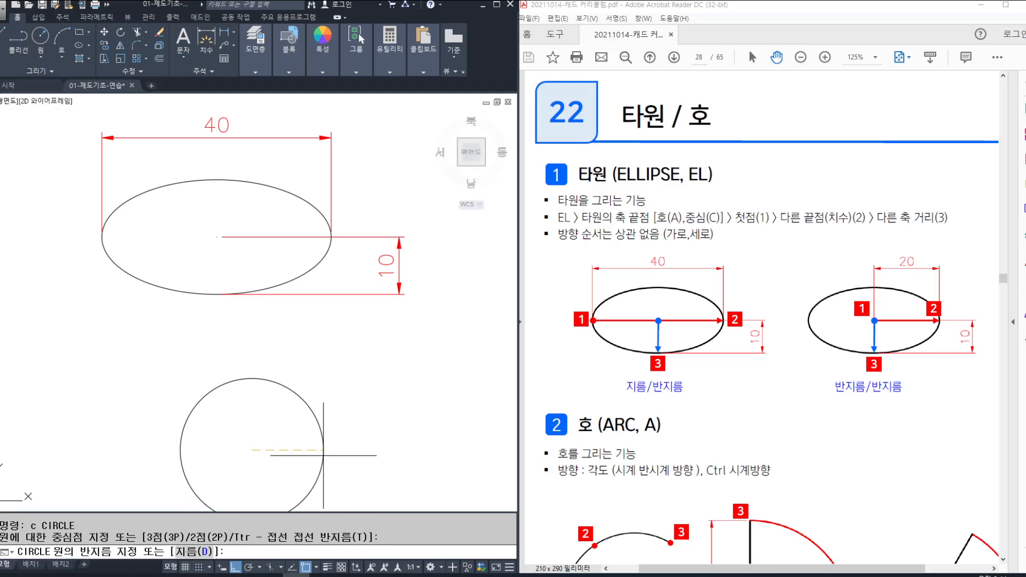
type("20")
key("Return")
middle_click_drag(294, 415, 314, 408)
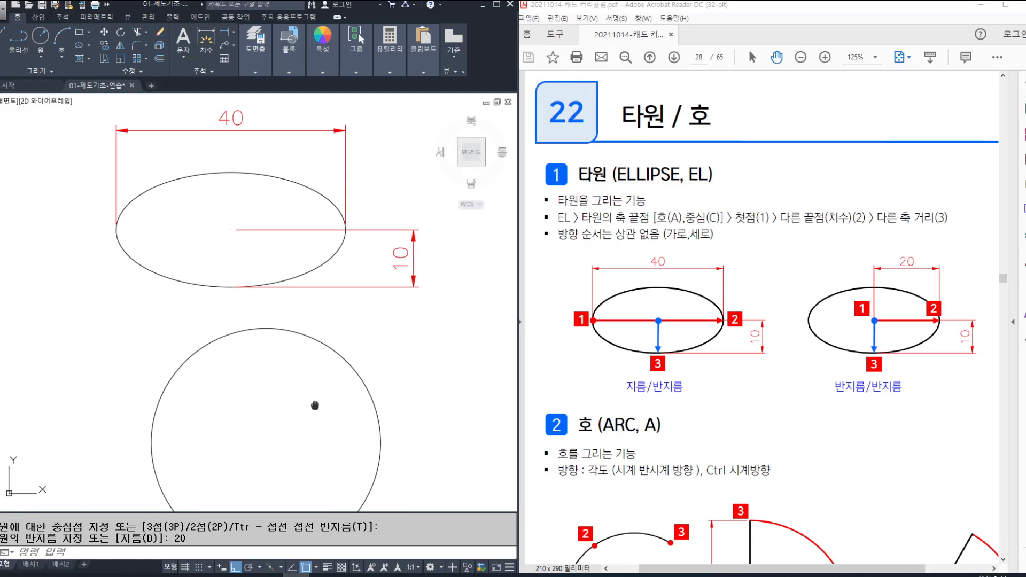
mouse_move(273, 451)
left_mouse_down()
mouse_move(275, 326)
mouse_move(294, 345)
left_mouse_up()
mouse_move(273, 451)
left_mouse_down()
mouse_move(393, 451)
mouse_move(382, 461)
left_mouse_up()
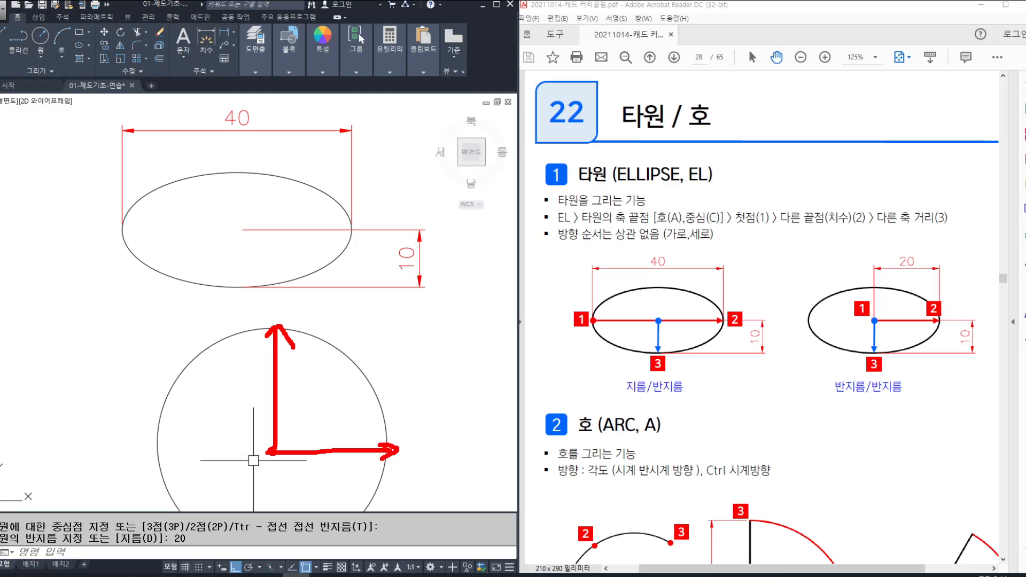
mouse_move(270, 451)
left_mouse_down()
mouse_move(152, 451)
mouse_move(186, 465)
mouse_move(260, 537)
mouse_move(273, 514)
left_mouse_up()
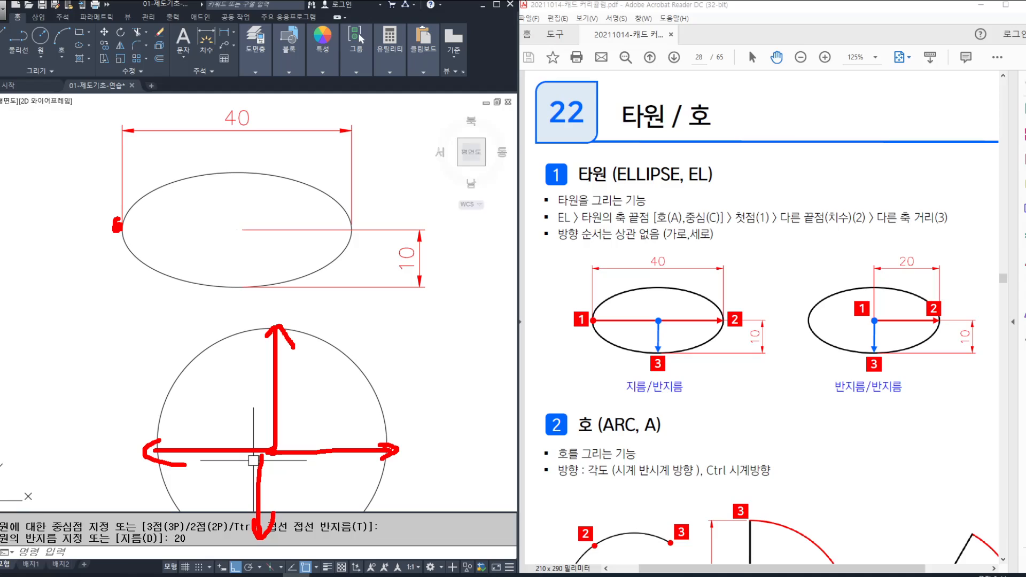
left_click_drag(117, 227, 351, 246)
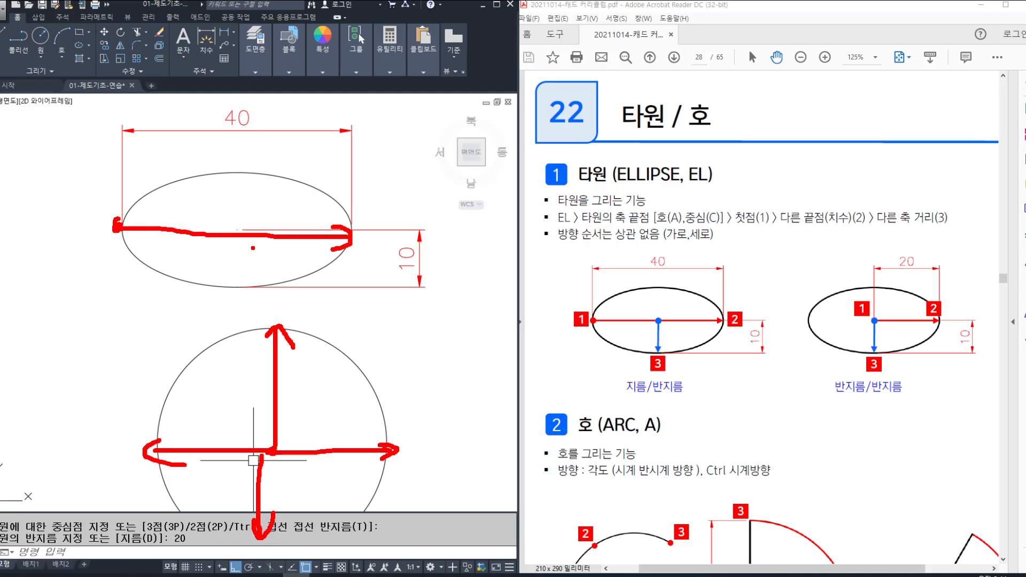
left_click_drag(245, 240, 242, 285)
key("Escape")
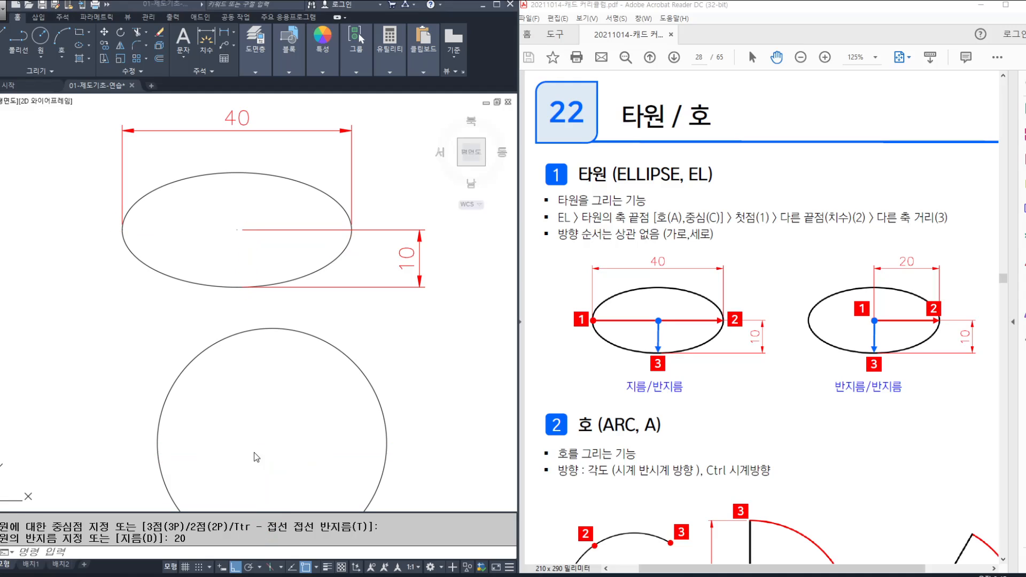
- Delete the circle below the ellipse
left_click(415, 400)
left_click(330, 412)
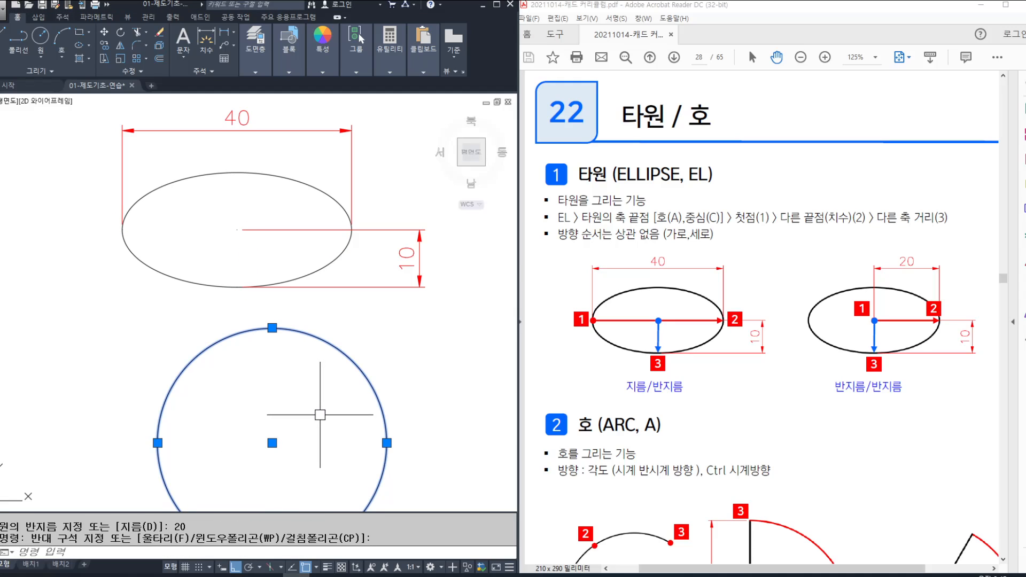
key("Delete")
key("Escape")
key("Escape")
- Draw a second ellipse below the first, with a horizontal axis of 40 and an other-axis distance of 10
type("el")
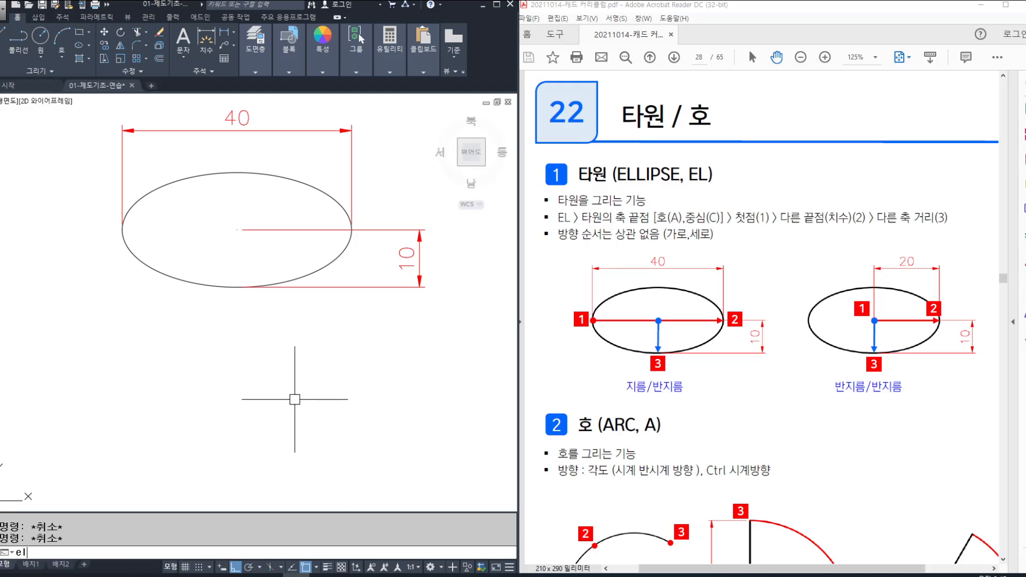
key("Return")
middle_click_drag(299, 405, 300, 383)
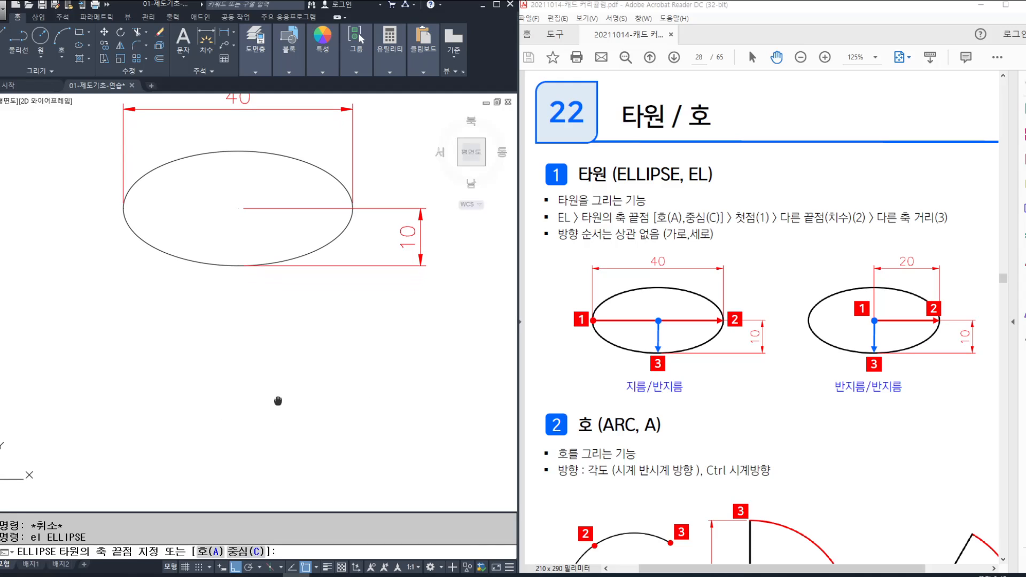
left_click(106, 447)
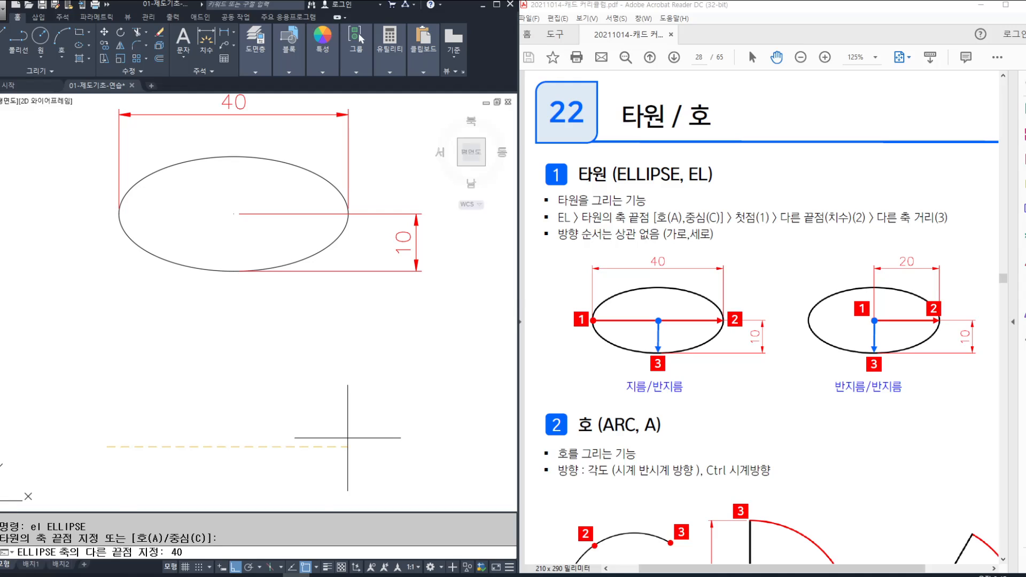
key("Return")
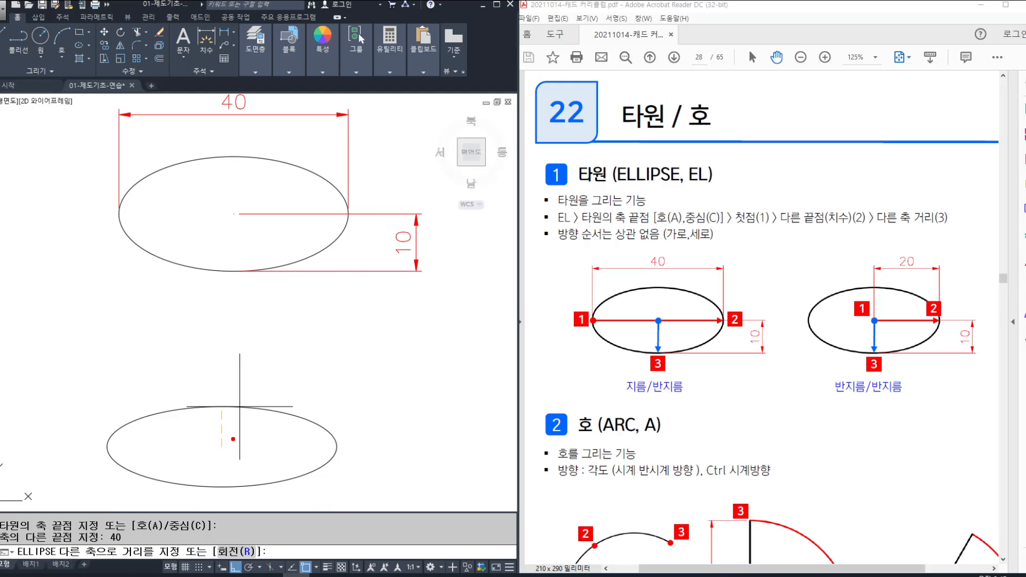
left_click_drag(223, 448, 215, 412)
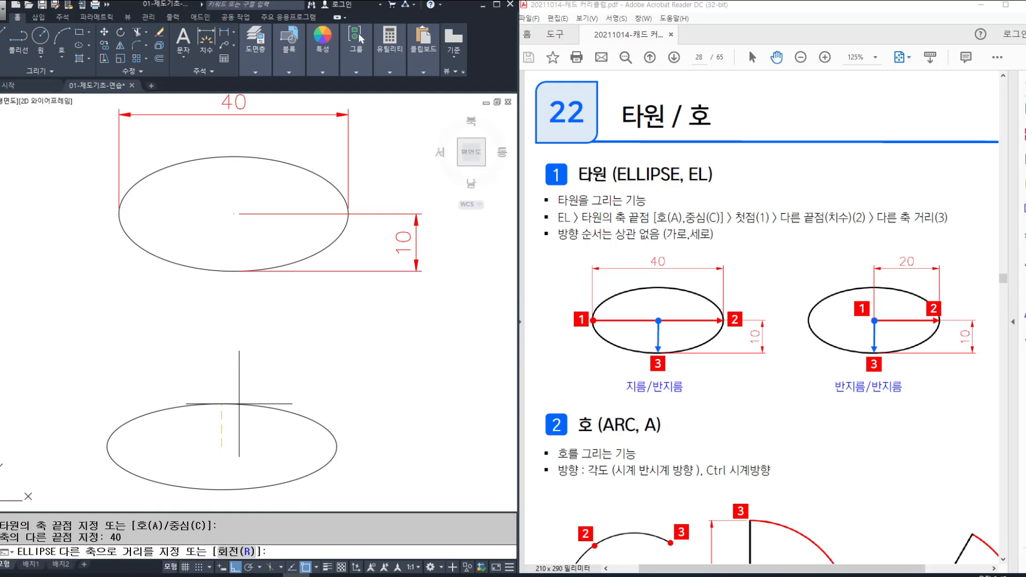
key("Return")
key("Escape")
key("Escape")
- Move the second ellipse up and align it directly beneath the first dimensioned ellipse
type("m")
key("Return")
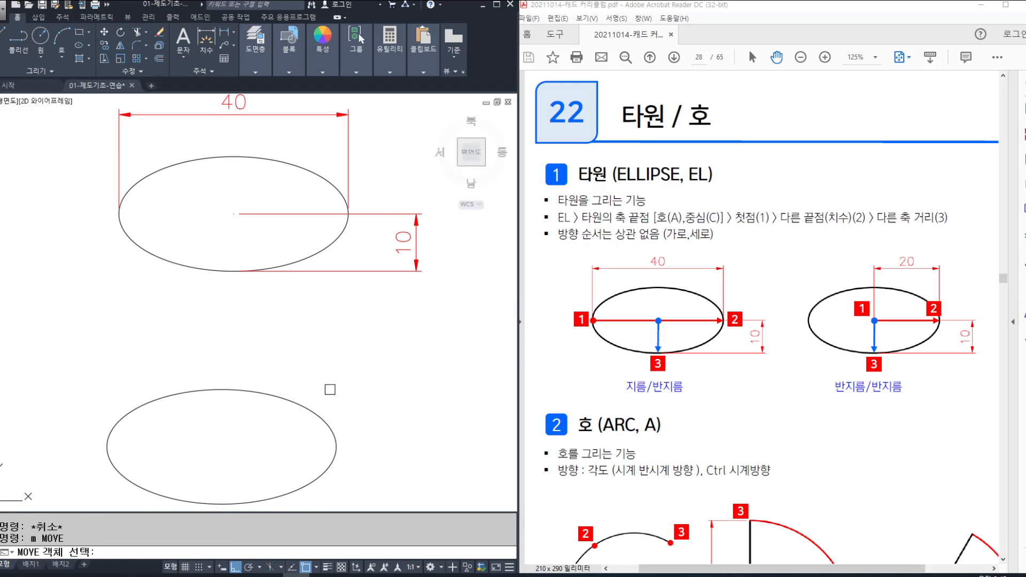
left_click(330, 389)
left_click(299, 423)
key("Return")
left_click(392, 393)
left_click(404, 393)
key("Return")
left_click(350, 394)
left_click(293, 431)
key("Return")
left_click(428, 415)
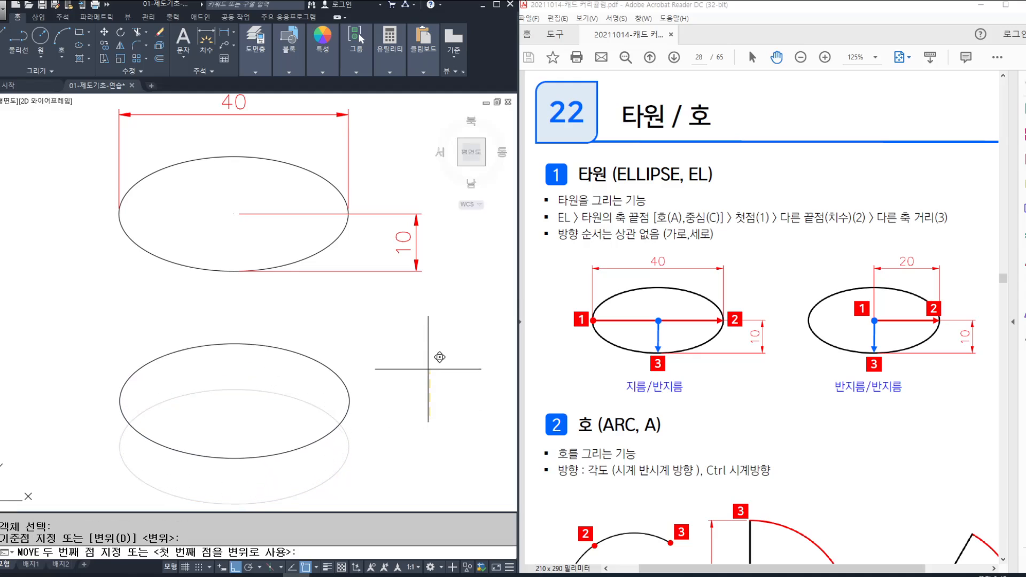
left_click(417, 347)
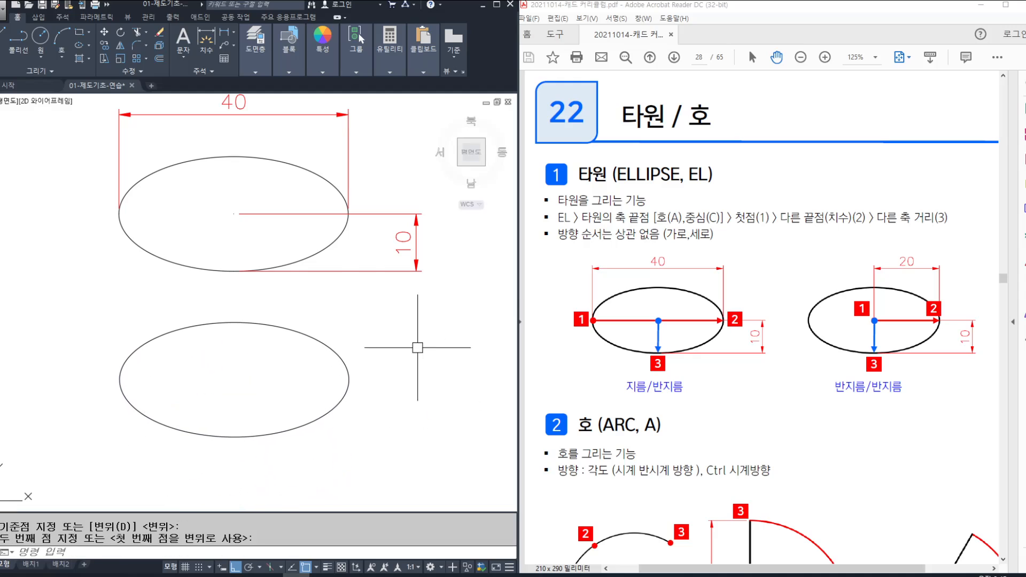
- Add a horizontal linear dimension above the second ellipse, between its two side quadrants
left_click(239, 31)
left_click(234, 32)
left_click(233, 56)
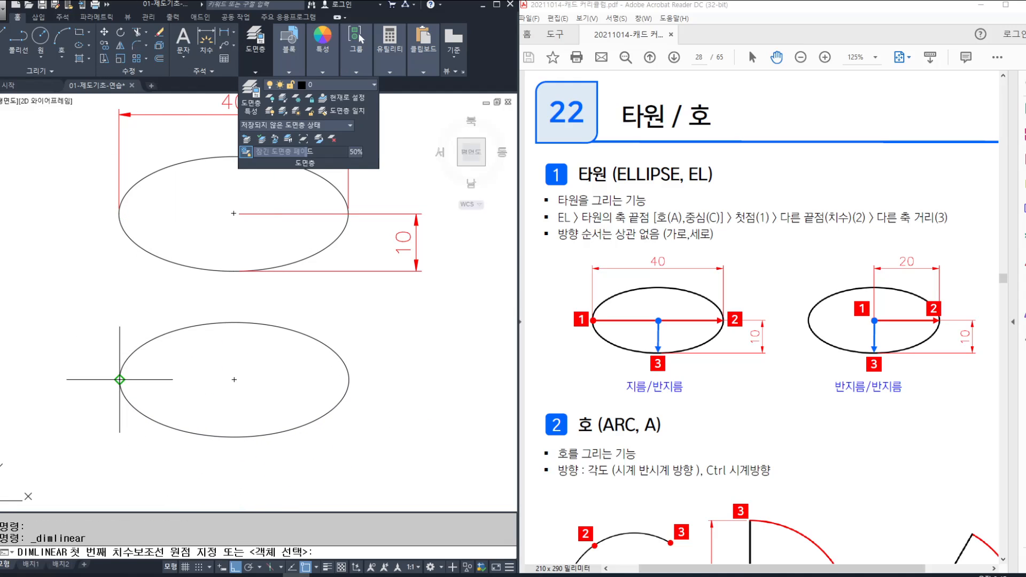
left_click(348, 379)
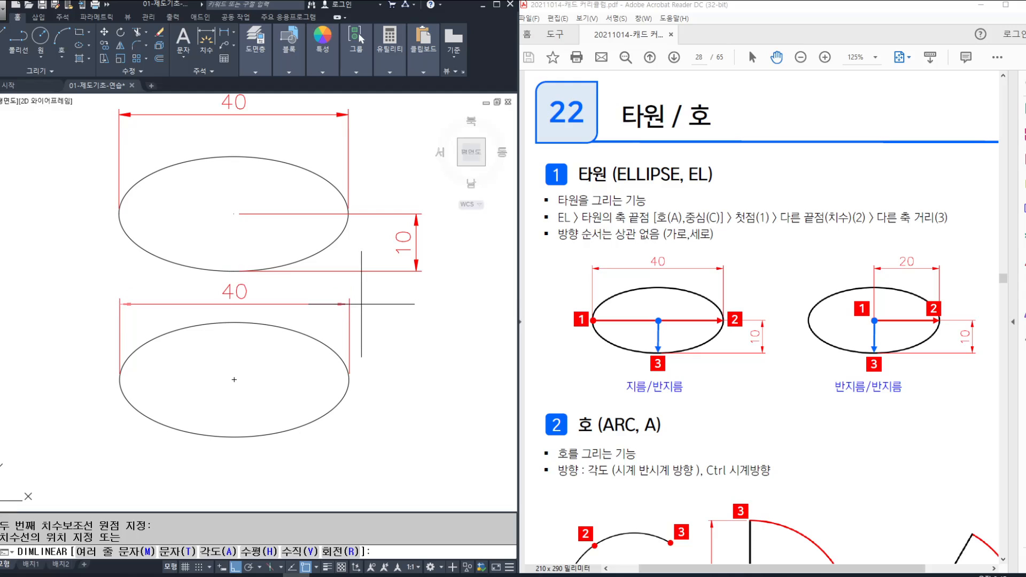
left_click(257, 305)
- Add a vertical linear dimension to the right of the second ellipse, from its top quadrant to its bottom quadrant
key("Return")
left_click(234, 323)
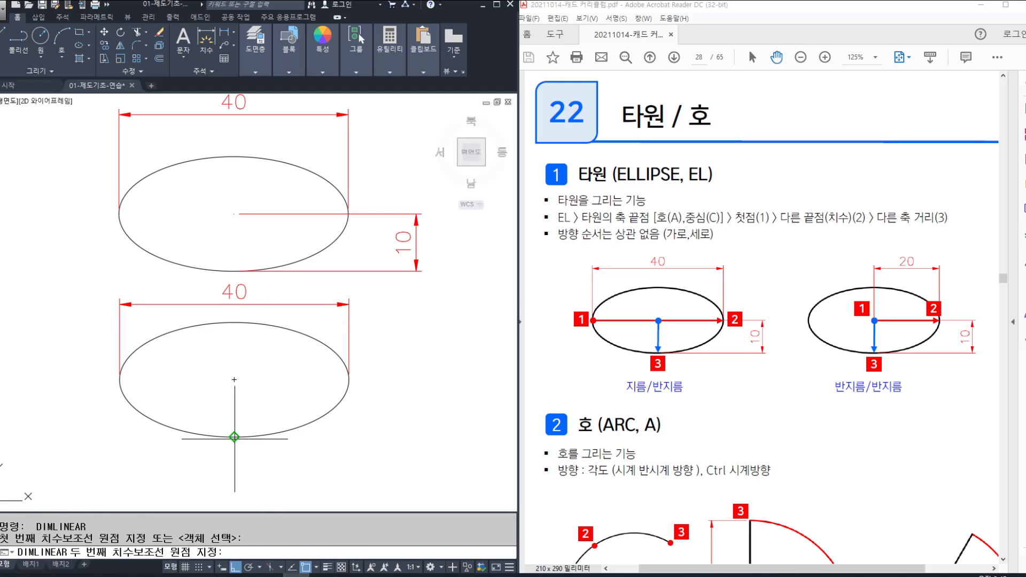
left_click(235, 436)
left_click(399, 434)
- Add a vertical linear dimension to the left of the second ellipse, from its center to its bottom quadrant
key("Return")
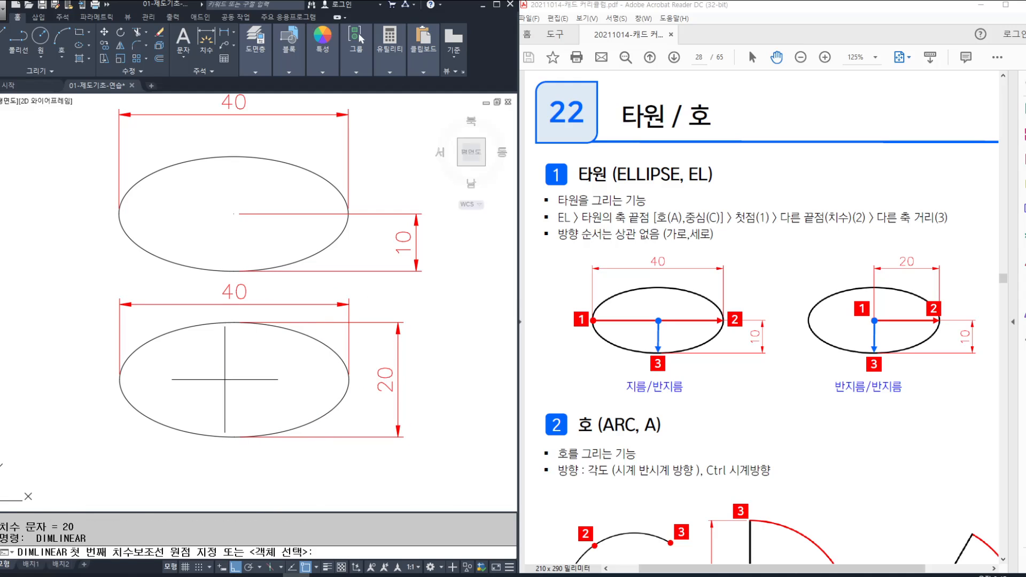
left_click(234, 379)
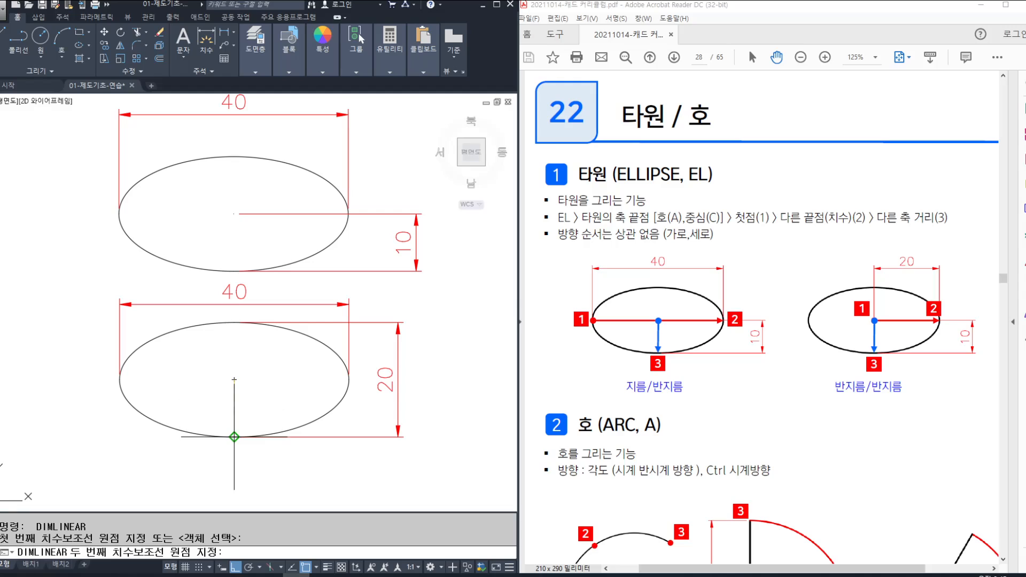
left_click(234, 436)
left_click(81, 419)
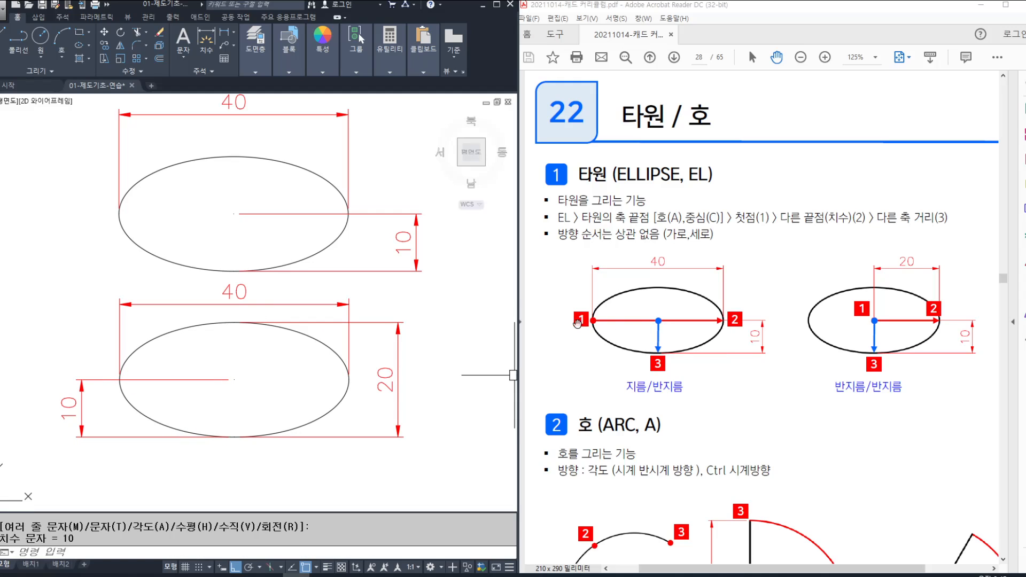
mouse_move(565, 289)
left_mouse_down()
mouse_move(573, 309)
mouse_move(588, 287)
left_mouse_up()
mouse_move(597, 294)
left_mouse_down()
mouse_move(704, 294)
mouse_move(701, 305)
left_mouse_up()
mouse_move(767, 335)
left_mouse_down()
mouse_move(688, 337)
mouse_move(688, 365)
left_mouse_up()
left_click_drag(681, 355, 698, 361)
left_click(667, 373)
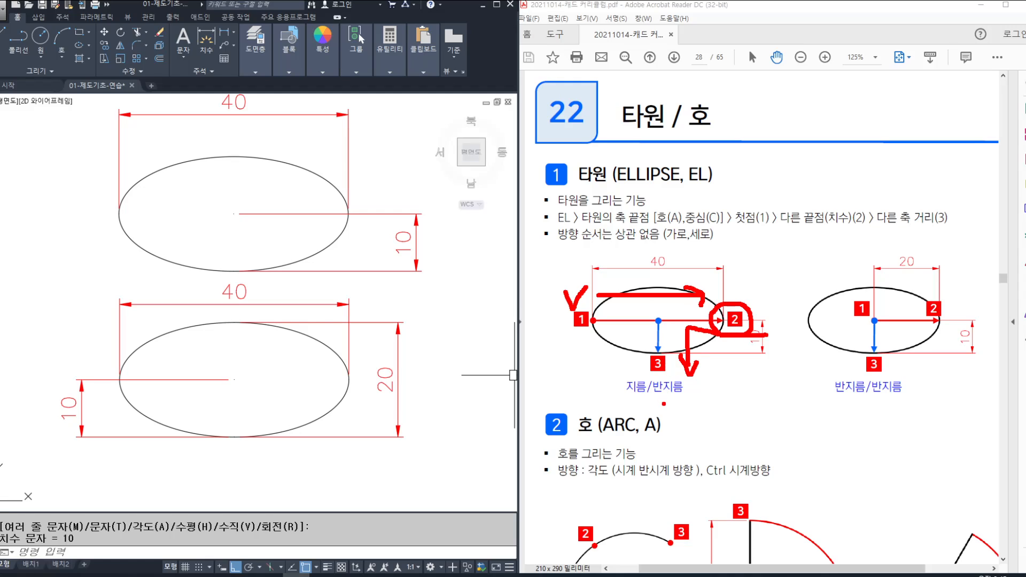
mouse_move(680, 399)
left_mouse_down()
mouse_move(655, 392)
mouse_move(685, 400)
left_mouse_up()
key("Escape")
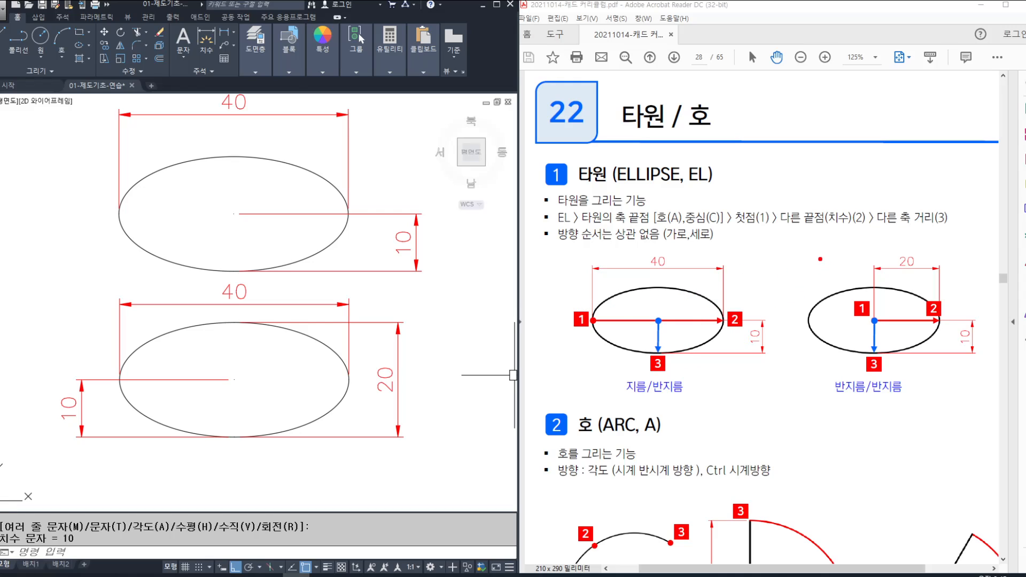
left_click_drag(806, 250, 984, 407)
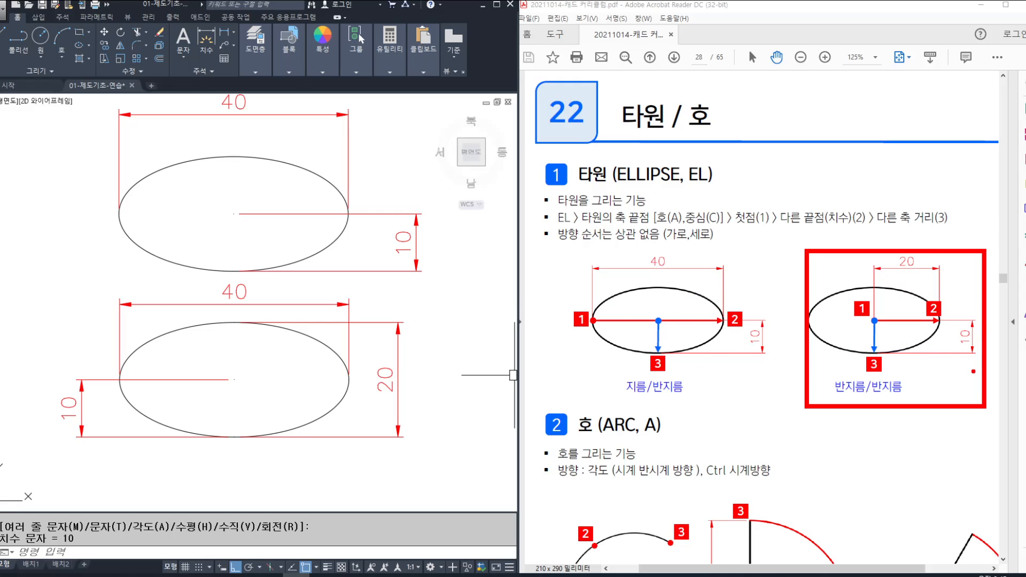
key("Escape")
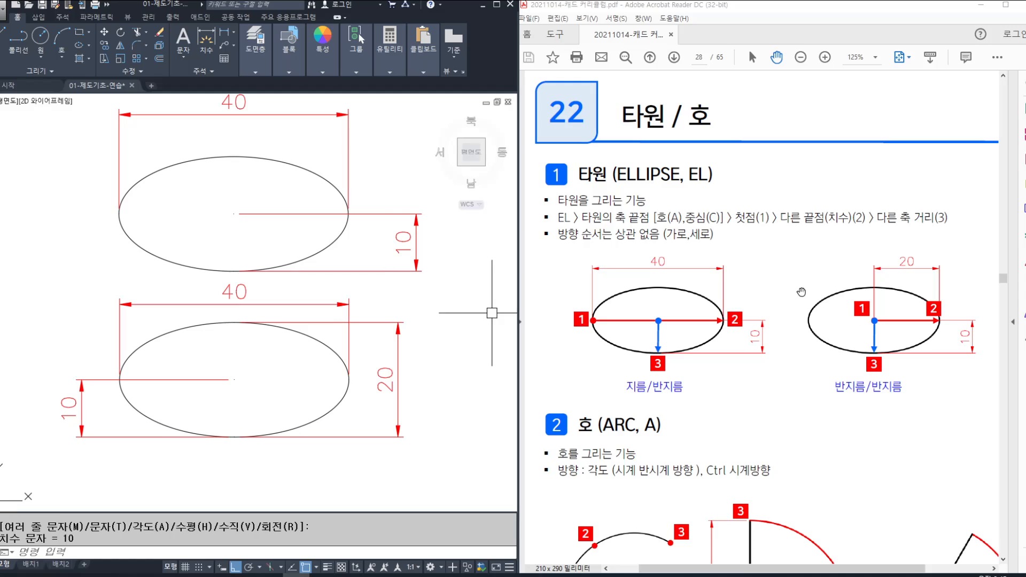
- Draw an ellipse in empty space with the Center option, using a horizontal axis endpoint distance of 20 and an other-axis distance of 10
middle_click_drag(452, 298, 11, 291)
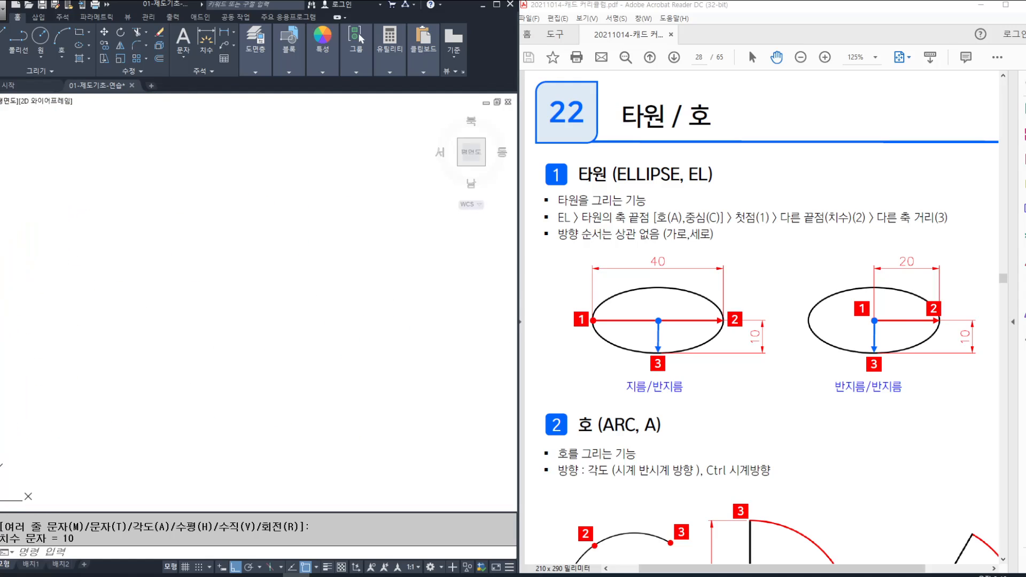
key("Escape")
type("el")
key("Return")
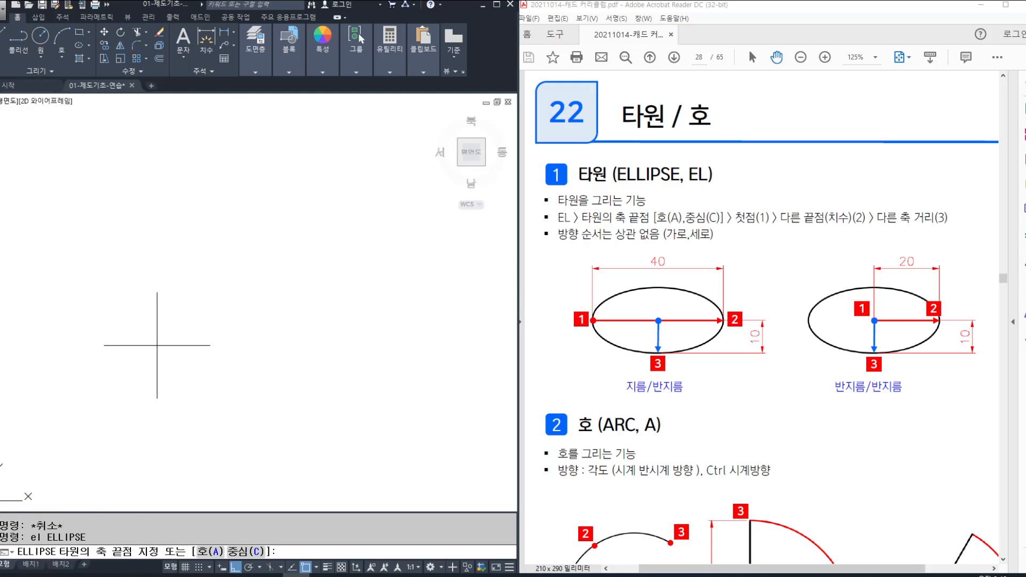
left_click_drag(130, 563, 141, 546)
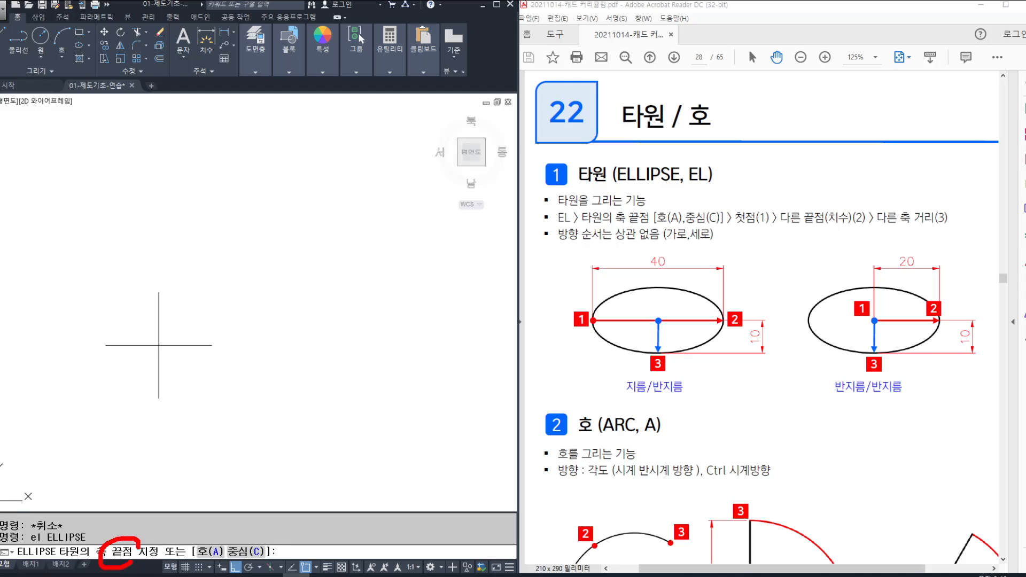
left_click_drag(204, 532, 186, 573)
left_click_drag(255, 531, 281, 560)
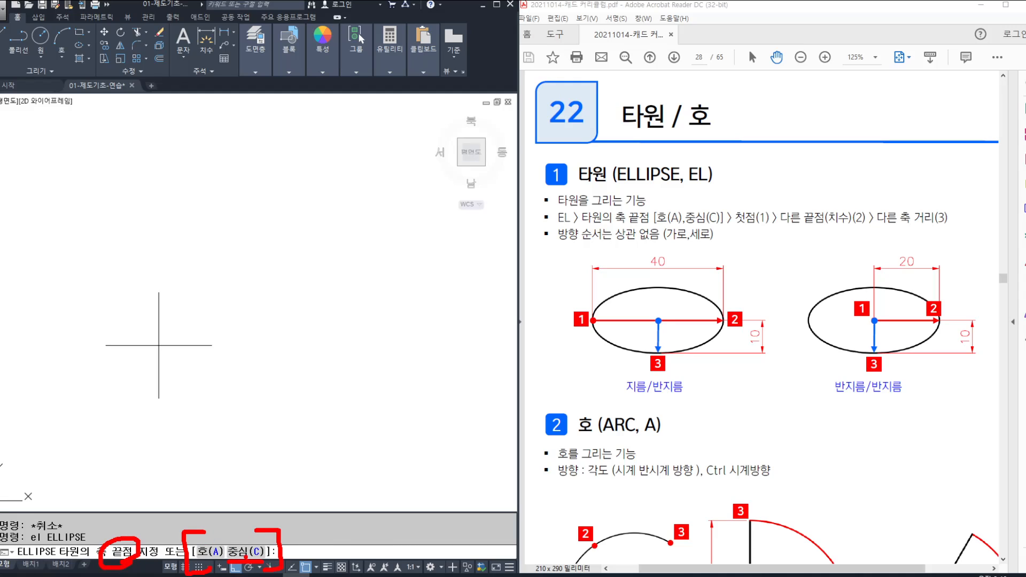
left_click_drag(236, 527, 251, 514)
type("c")
key("Return")
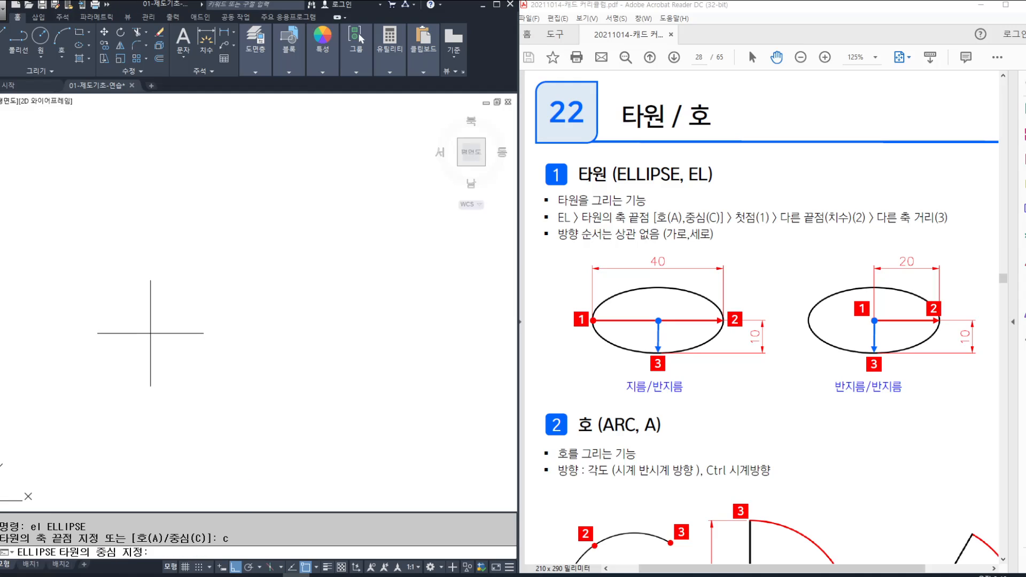
left_click(195, 275)
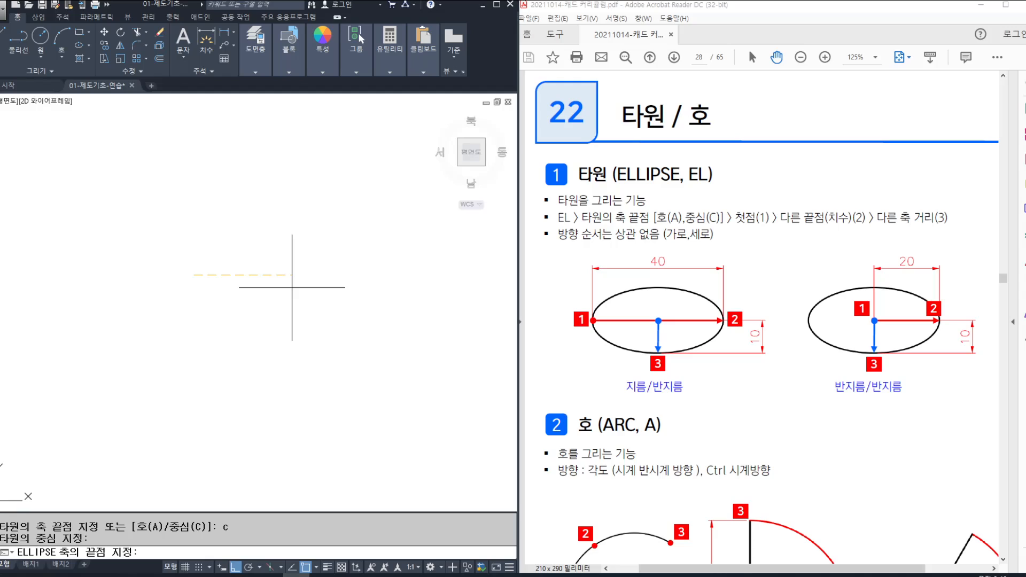
type("20")
key("Return")
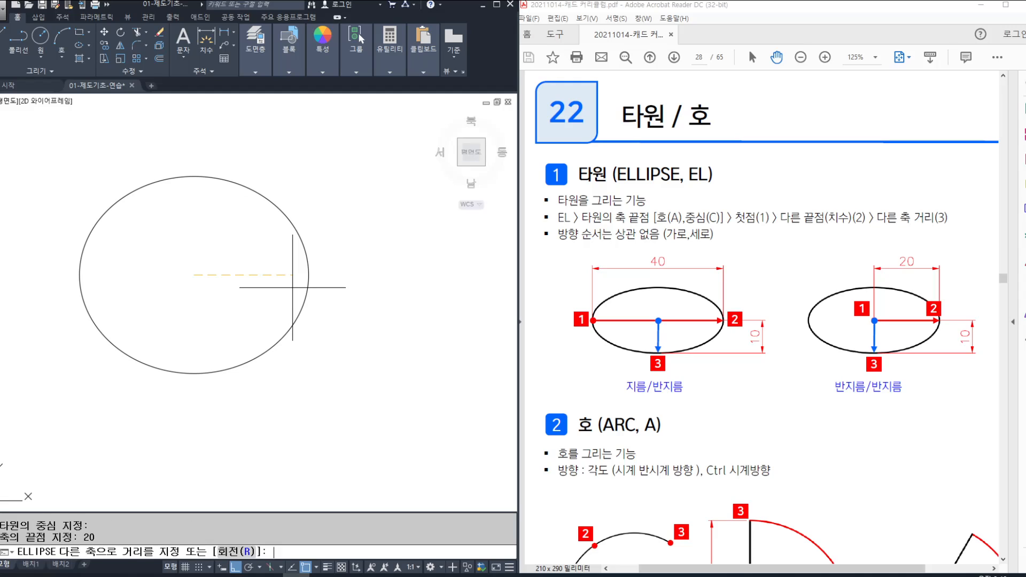
key("Return")
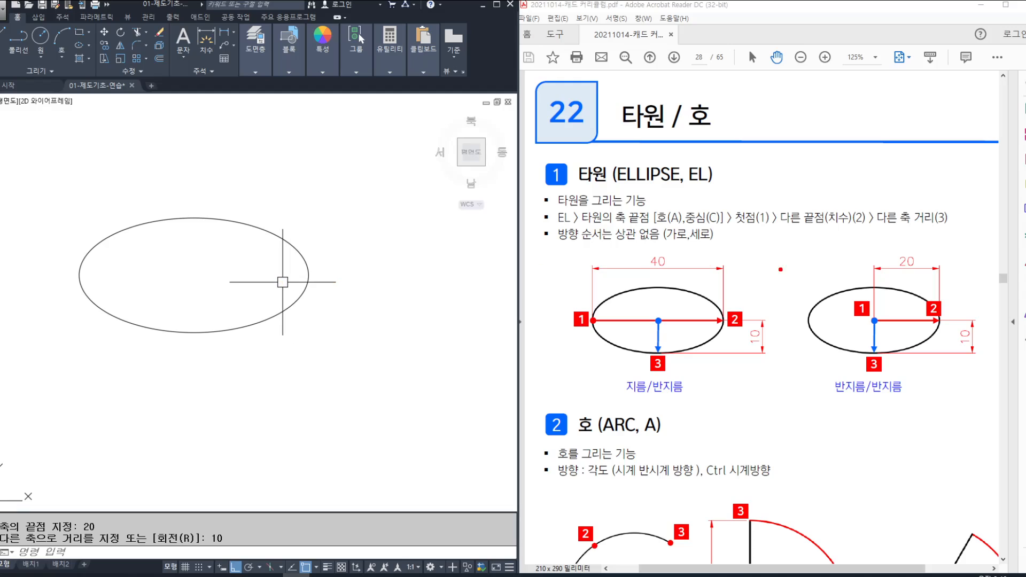
left_click_drag(924, 278, 919, 254)
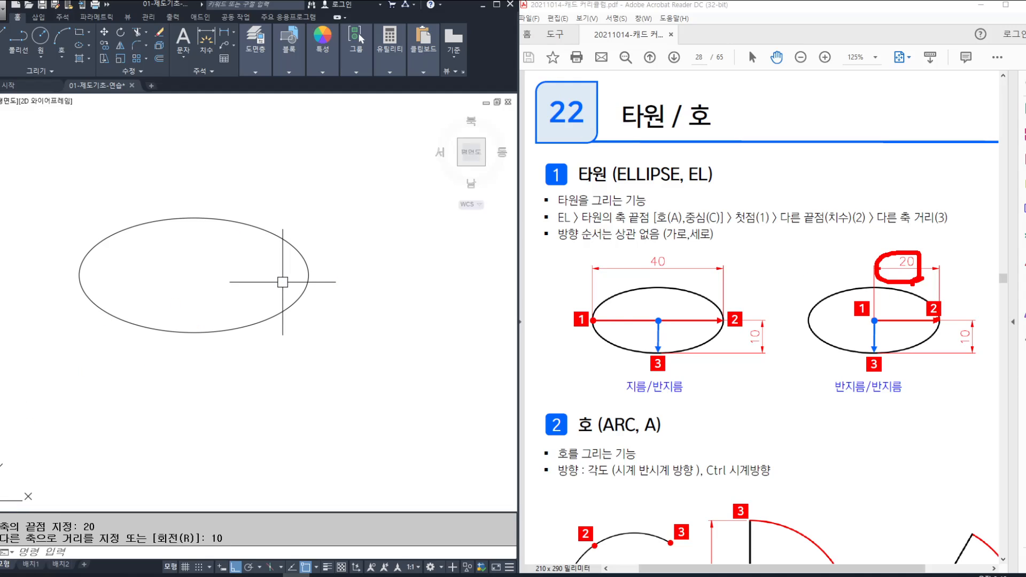
mouse_move(984, 349)
left_mouse_down()
mouse_move(968, 322)
mouse_move(974, 369)
left_mouse_up()
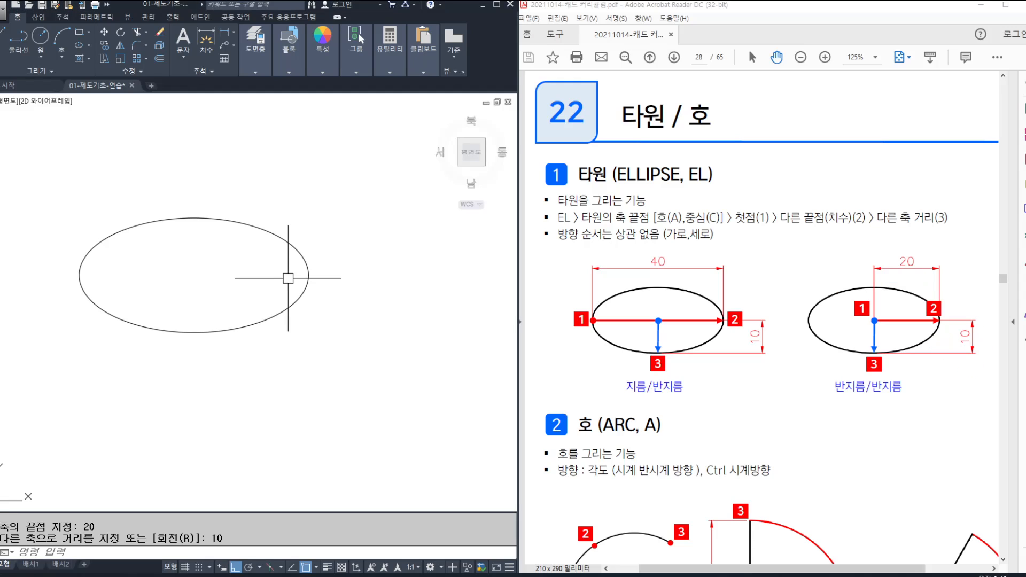
key("Escape")
type("e")
key("Return")
left_click(293, 205)
key("Escape")
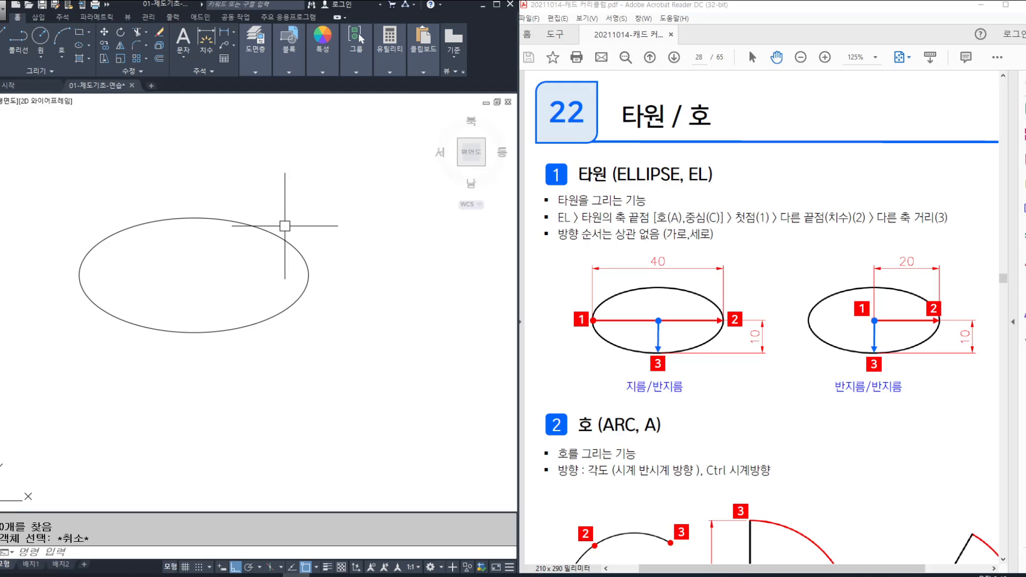
- Add a horizontal linear dimension above the center-drawn ellipse, from its center to its right quadrant
type("li DIMLINEAR")
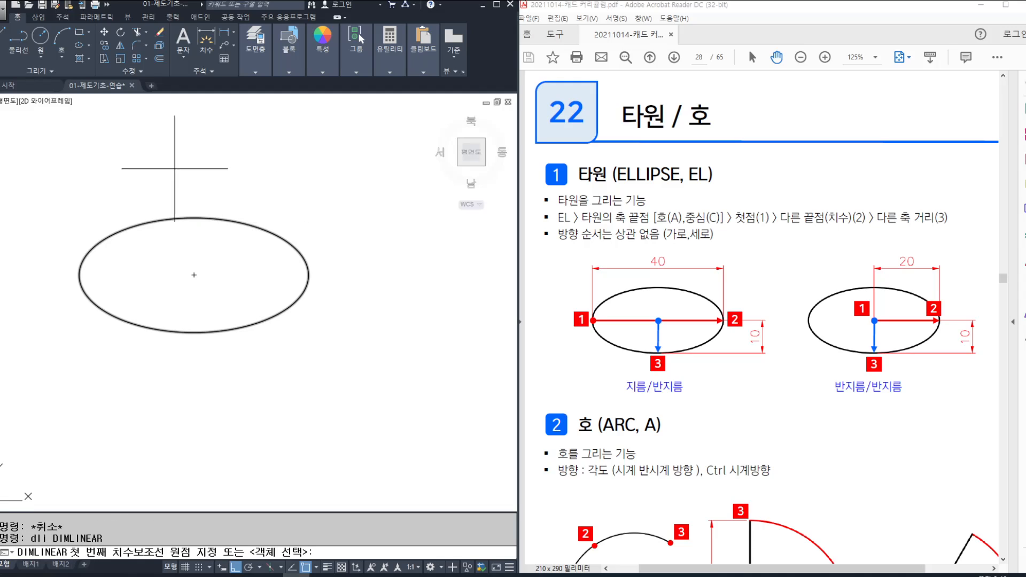
key("Return")
left_click(194, 275)
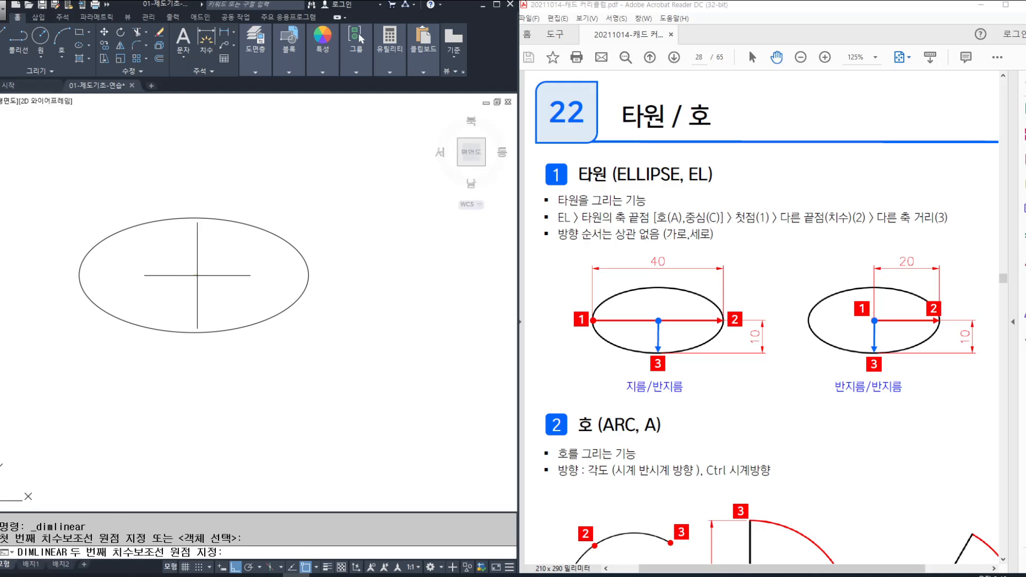
left_click(309, 275)
left_click(318, 159)
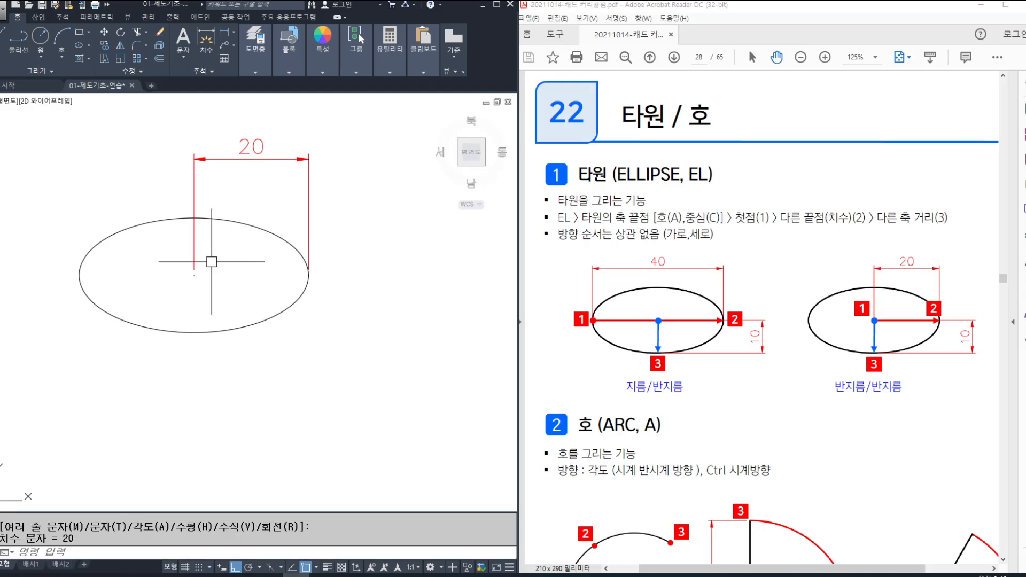
- Add a vertical linear dimension to the right of the center-drawn ellipse, from its center to its bottom quadrant
key("Return")
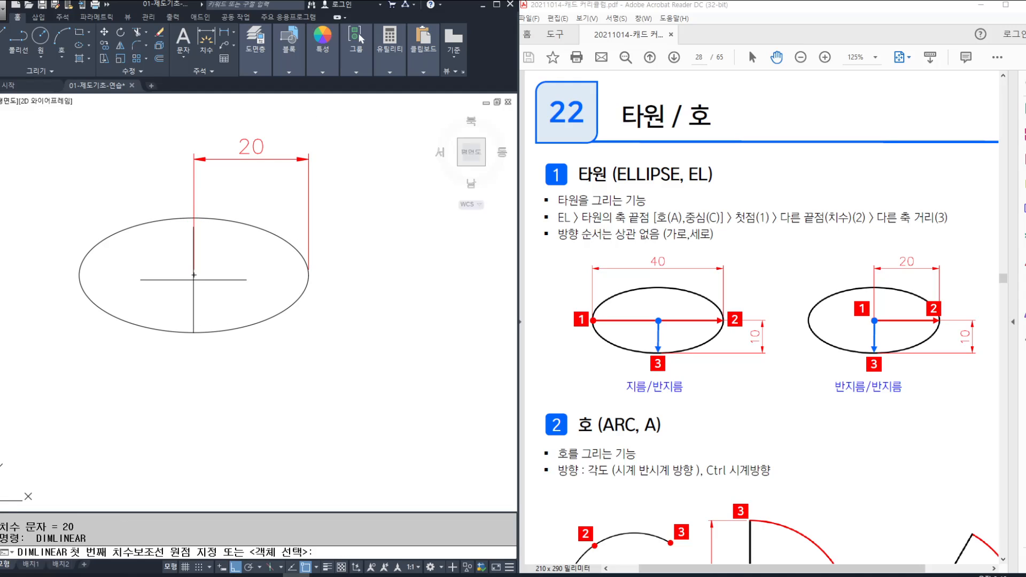
left_click(195, 275)
left_click(194, 333)
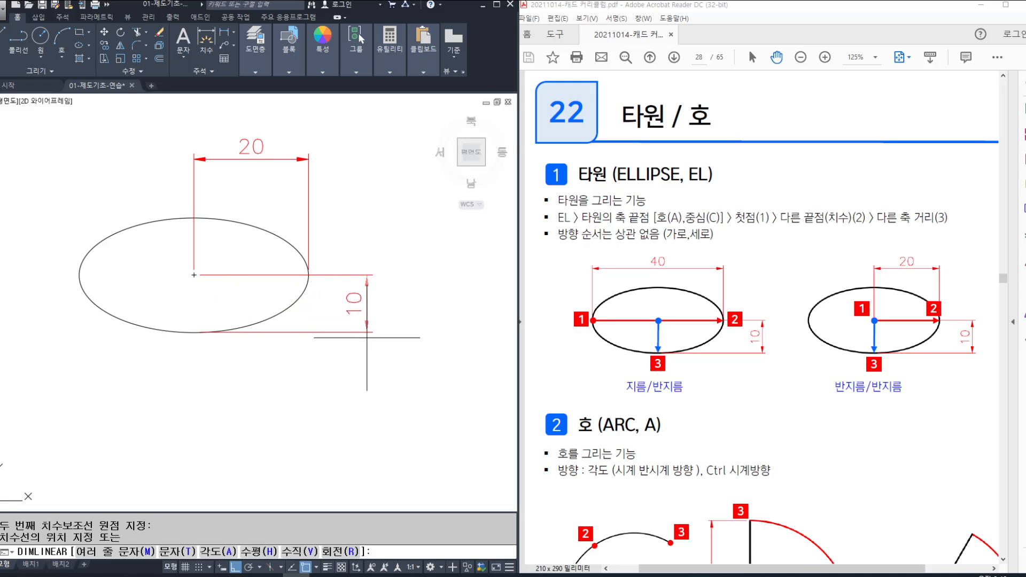
left_click(367, 304)
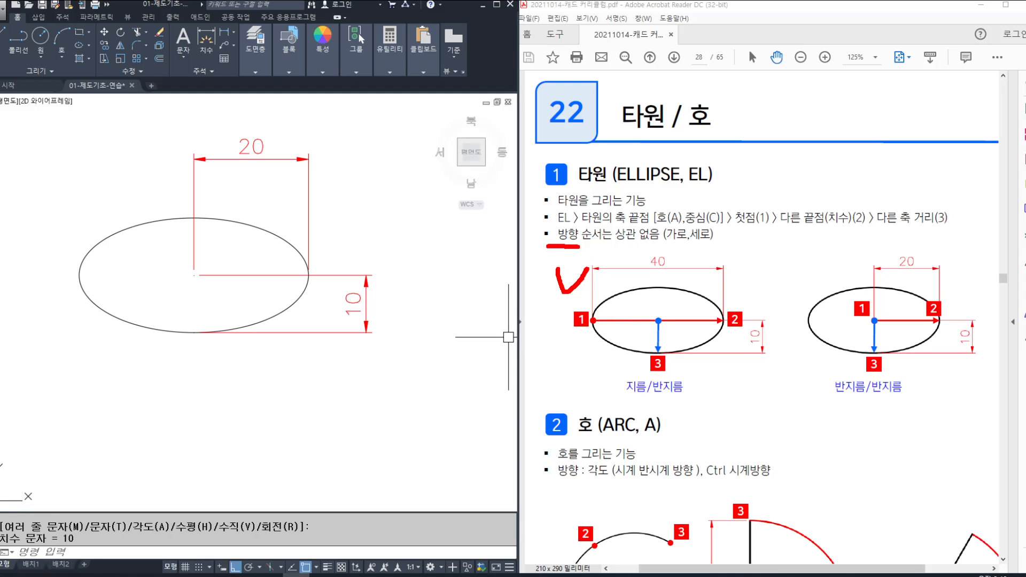
left_click_drag(580, 247, 727, 243)
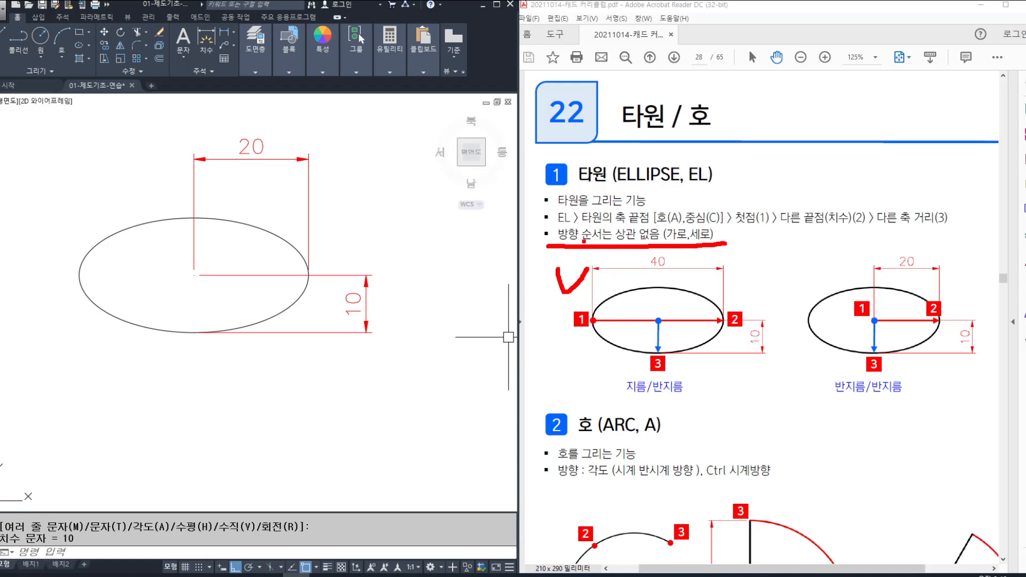
key("Escape")
key("Escape")
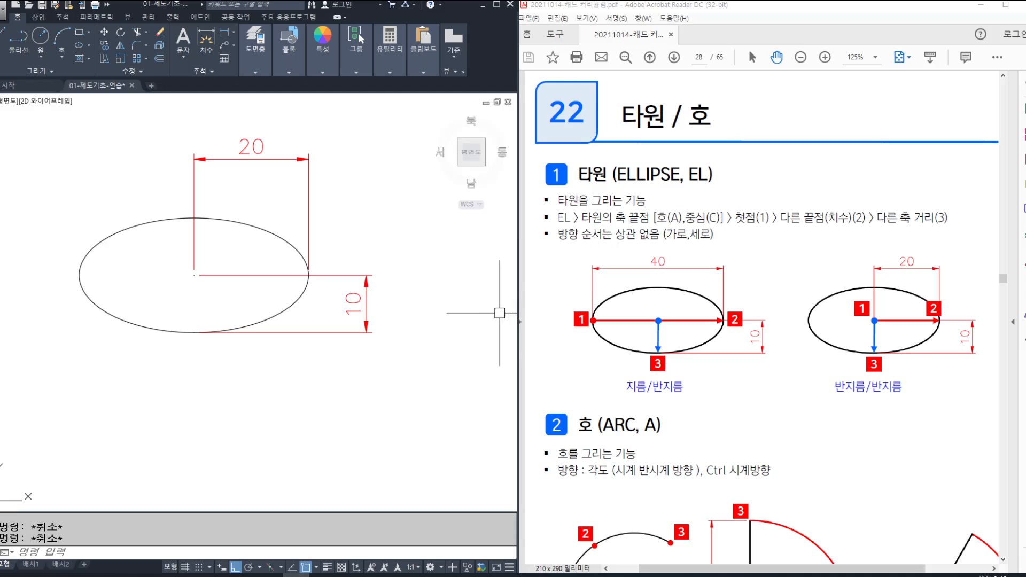
- Draw an ellipse in empty space with the Center option, using a vertical axis endpoint distance of 20 and an other-axis distance of 10
middle_click_drag(229, 326, 265, 272)
type("el")
key("Return")
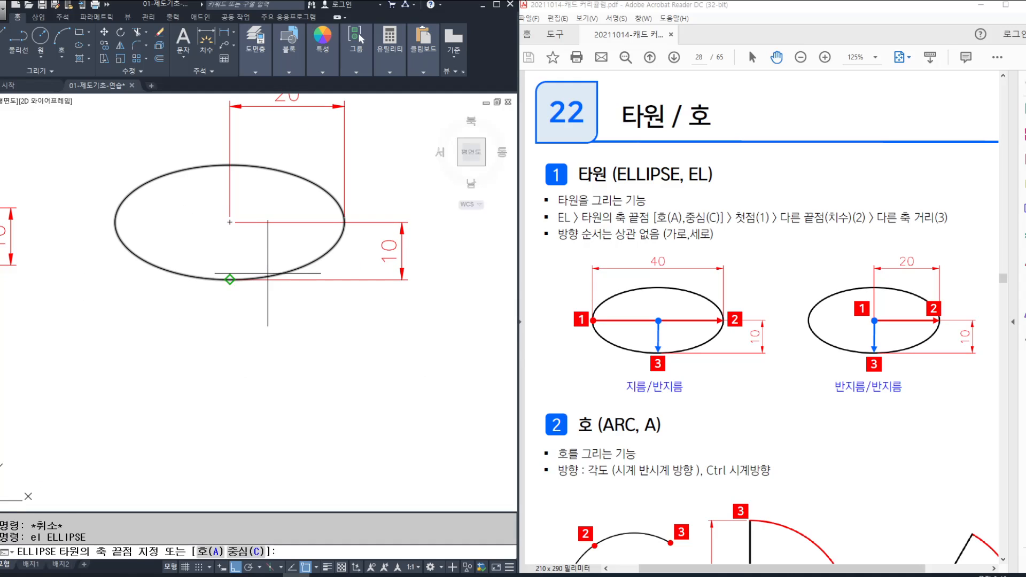
type("c")
key("Return")
mouse_move(303, 341)
middle_mouse_down()
mouse_move(339, 268)
mouse_move(301, 244)
middle_mouse_up()
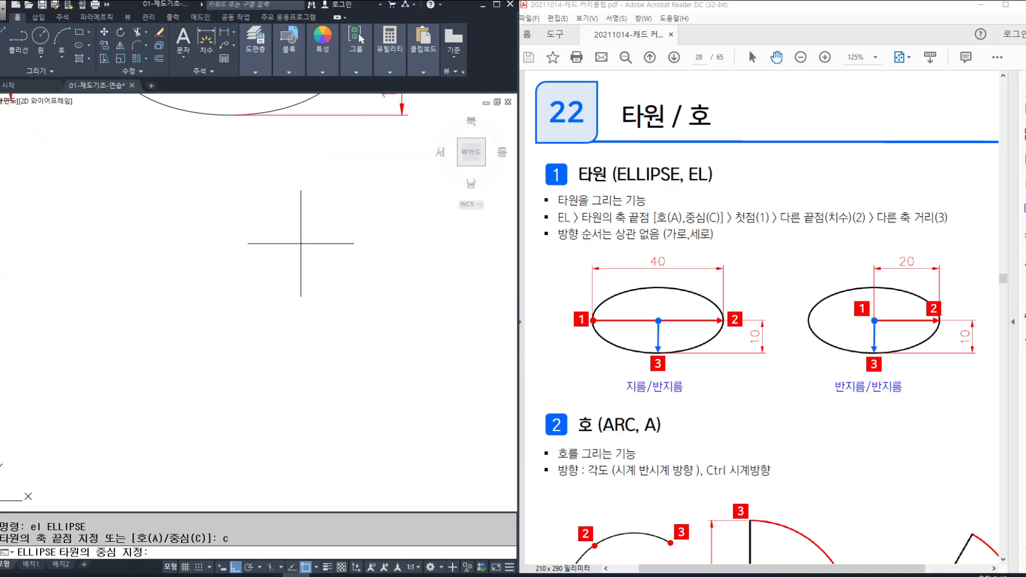
left_click(251, 344)
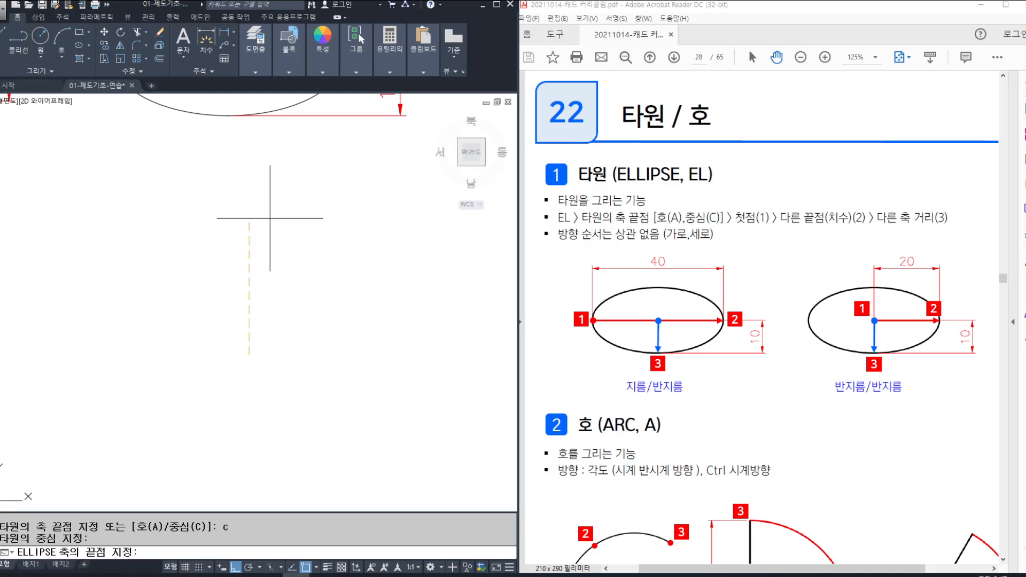
key("Return")
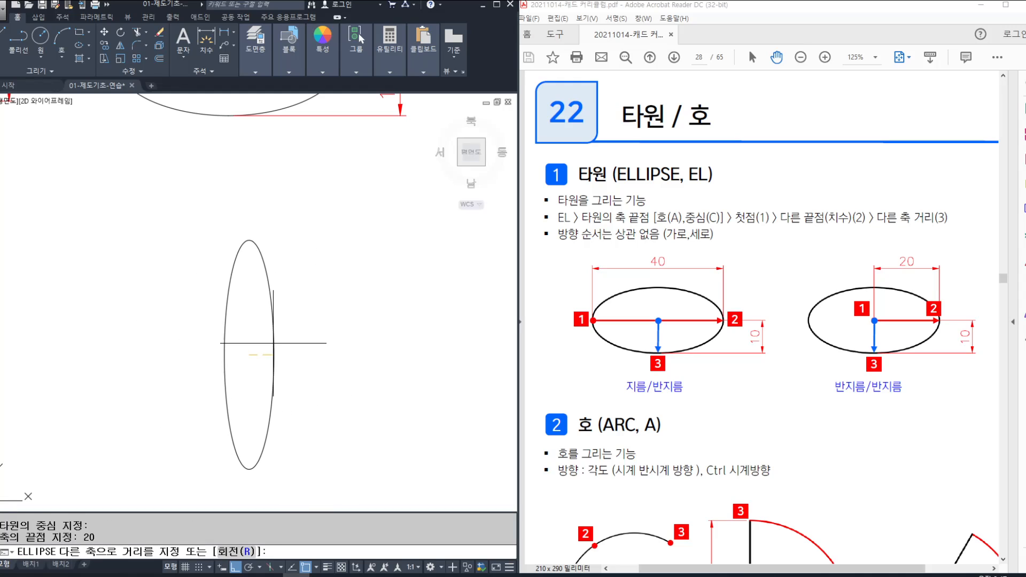
key("Return")
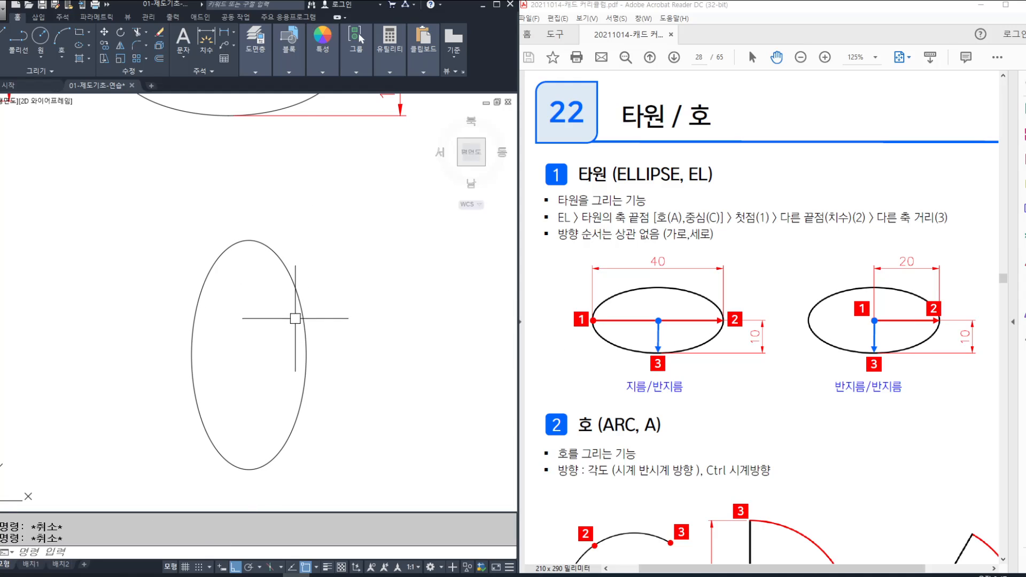
- Erase the tall center-drawn ellipse
type("e")
key("Return")
left_click(304, 333)
key("Return")
key("Escape")
type("rl")
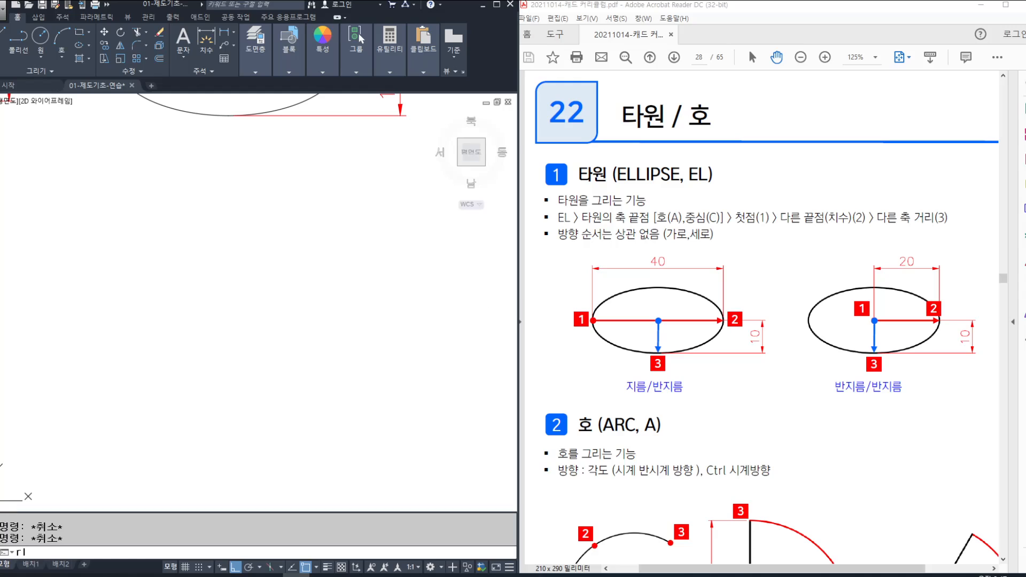
key("Return")
key("Escape")
- Draw an ellipse with the Center option below the dimensioned one, using a vertical axis endpoint distance of 10 and an other-axis distance of 20
type("elk")
key("BackSpace")
key("Return")
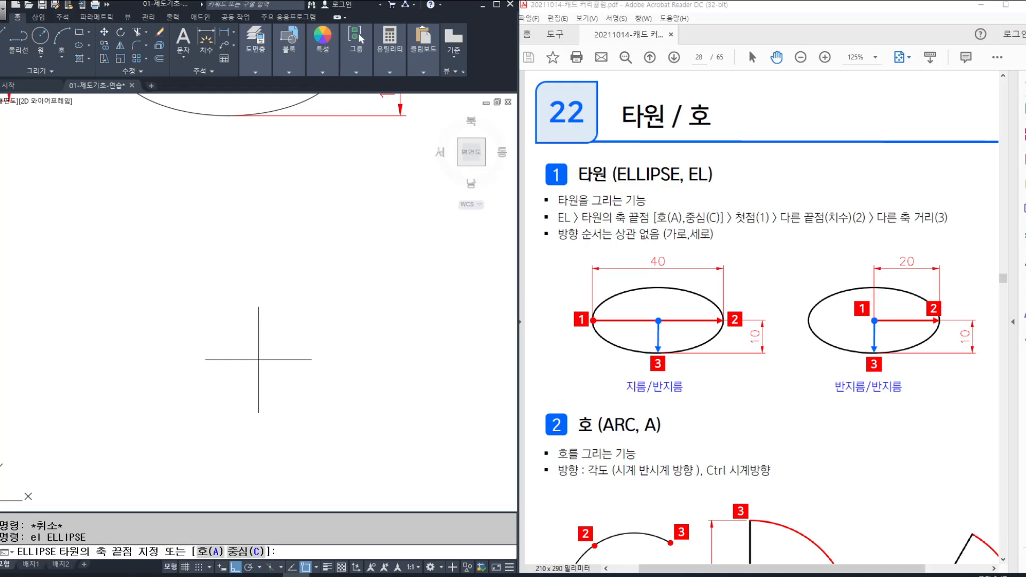
type("c")
key("Return")
left_click(242, 369)
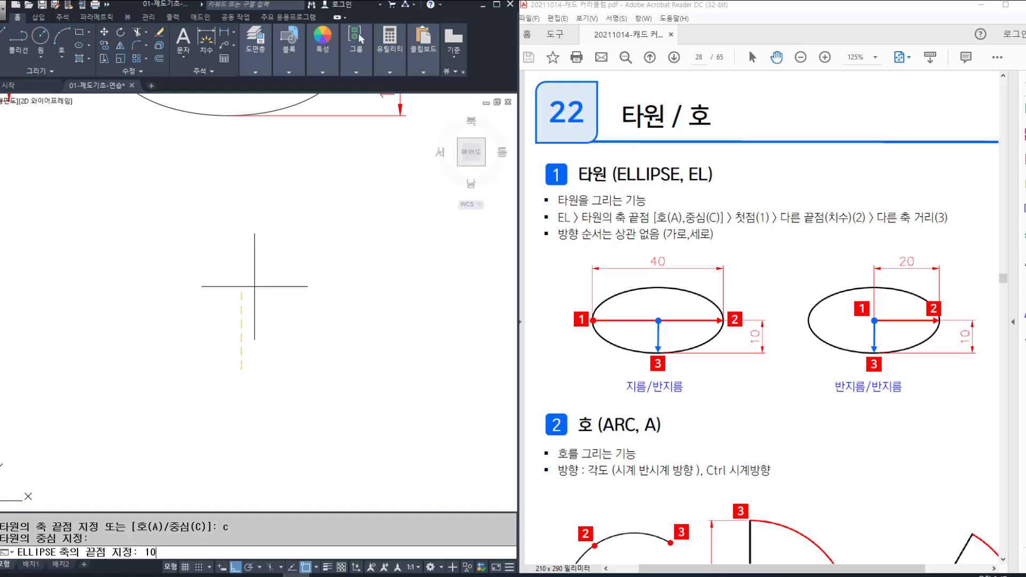
key("Return")
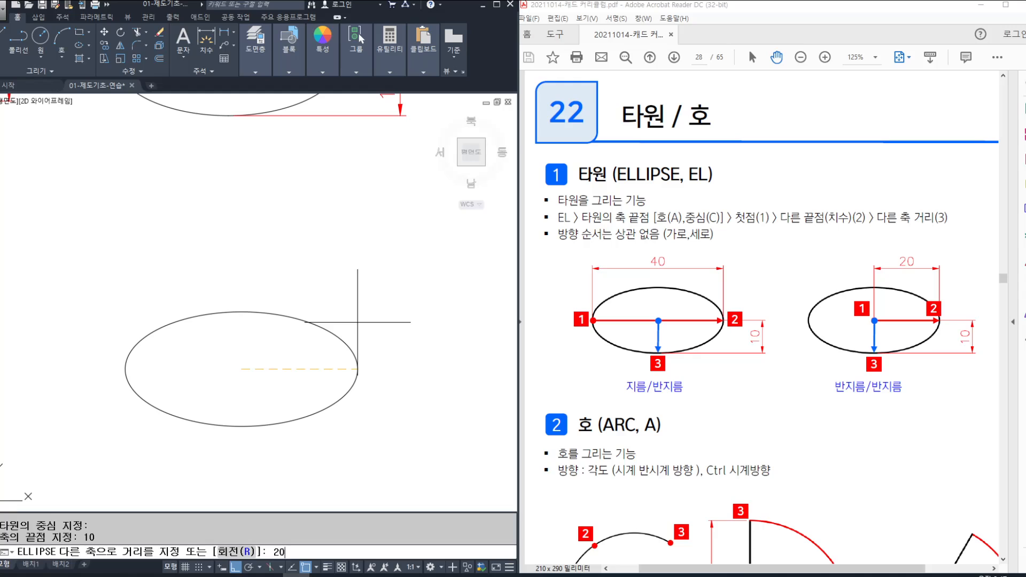
key("Return")
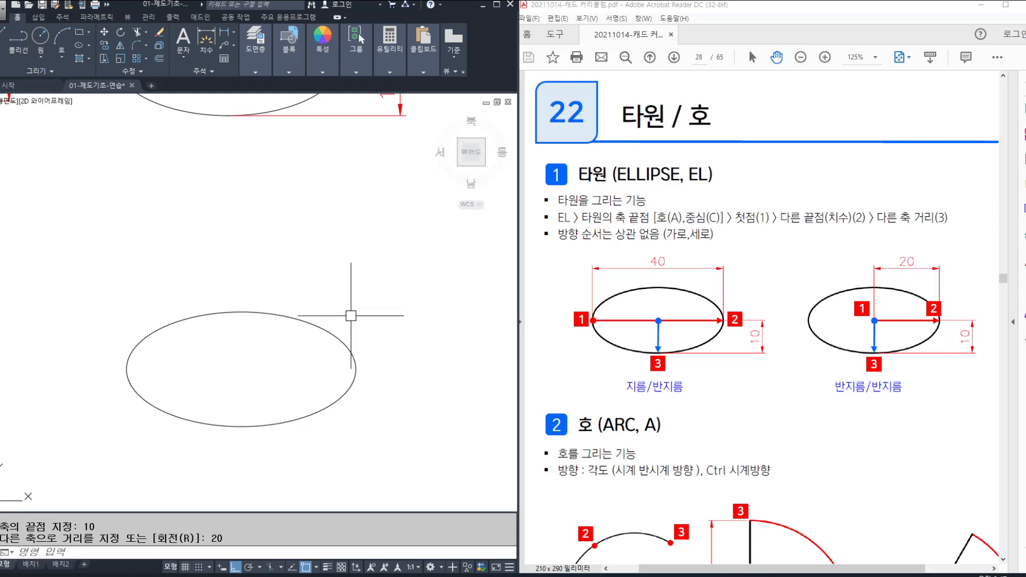
- Examine the handout's ARC section with its arc construction examples, and find an empty area of the drawing
middle_click_drag(345, 386, 291, 306)
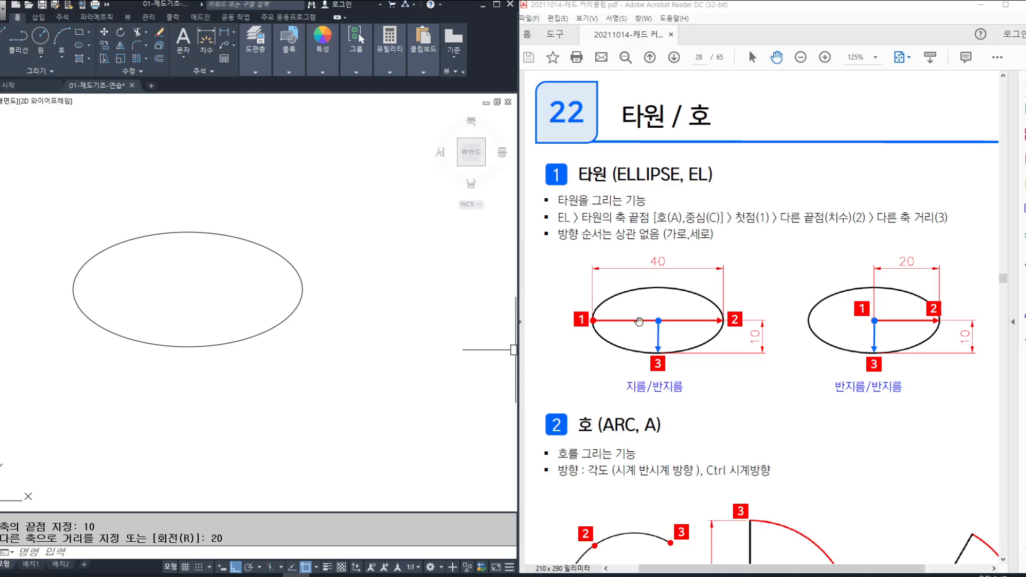
scroll(710, 383, "down", 5)
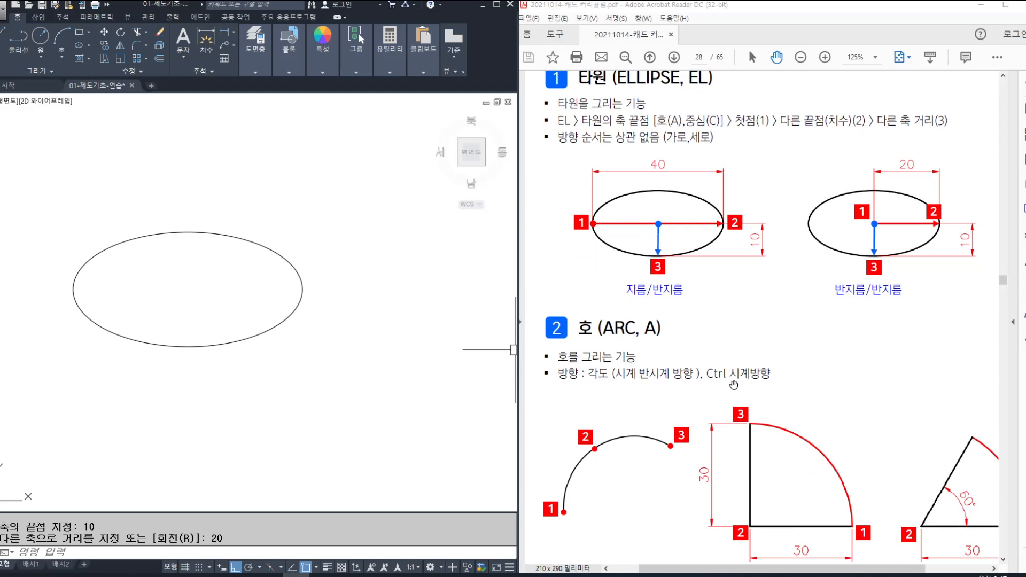
scroll(731, 380, "down", 3)
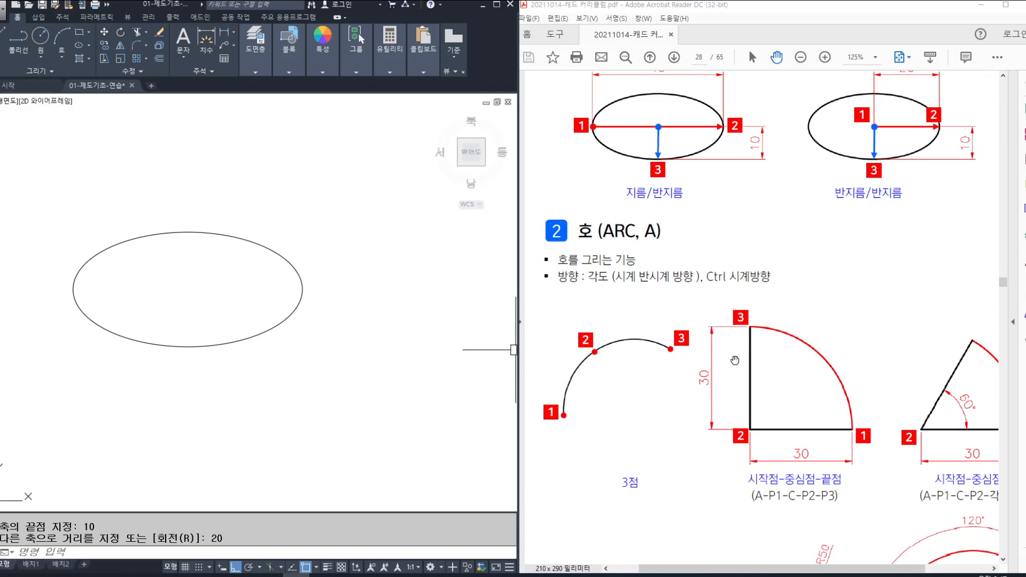
scroll(751, 238, "down", 1, "ctrl")
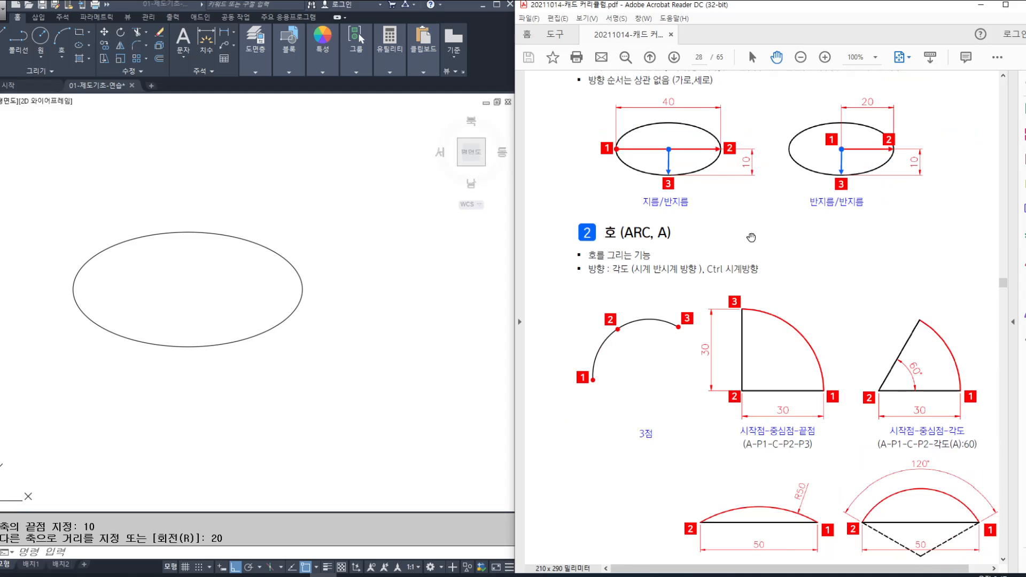
scroll(788, 368, "down", 2)
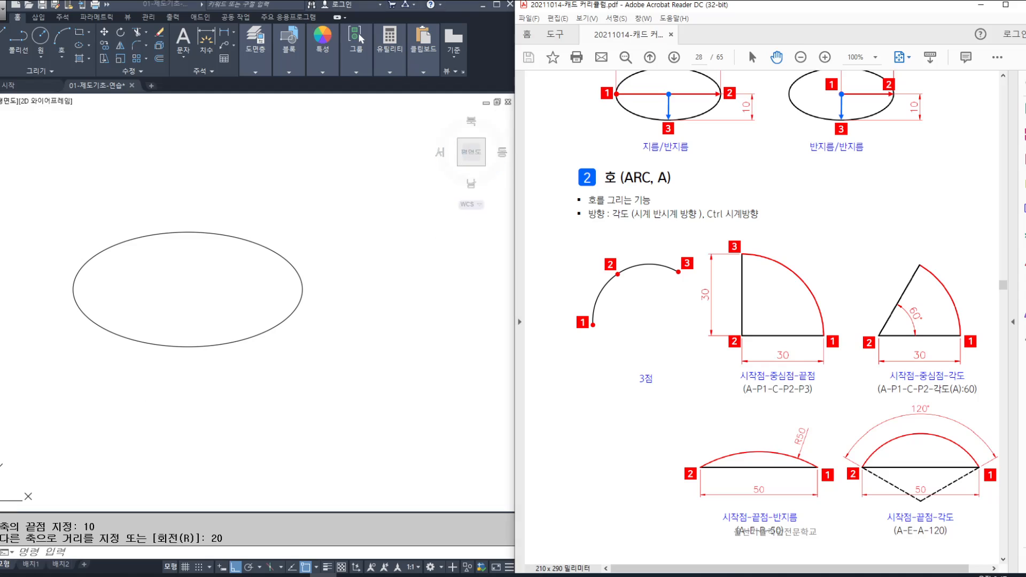
middle_click_drag(353, 327, 100, 300)
middle_click_drag(356, 298, 181, 281)
middle_click_drag(210, 272, 359, 108)
scroll(117, 289, "down", 1)
mouse_move(107, 276)
middle_mouse_down()
mouse_move(460, 245)
mouse_move(454, 231)
middle_mouse_up()
mouse_move(69, 268)
middle_mouse_down()
mouse_move(89, 275)
mouse_move(293, 247)
mouse_move(318, 264)
middle_mouse_up()
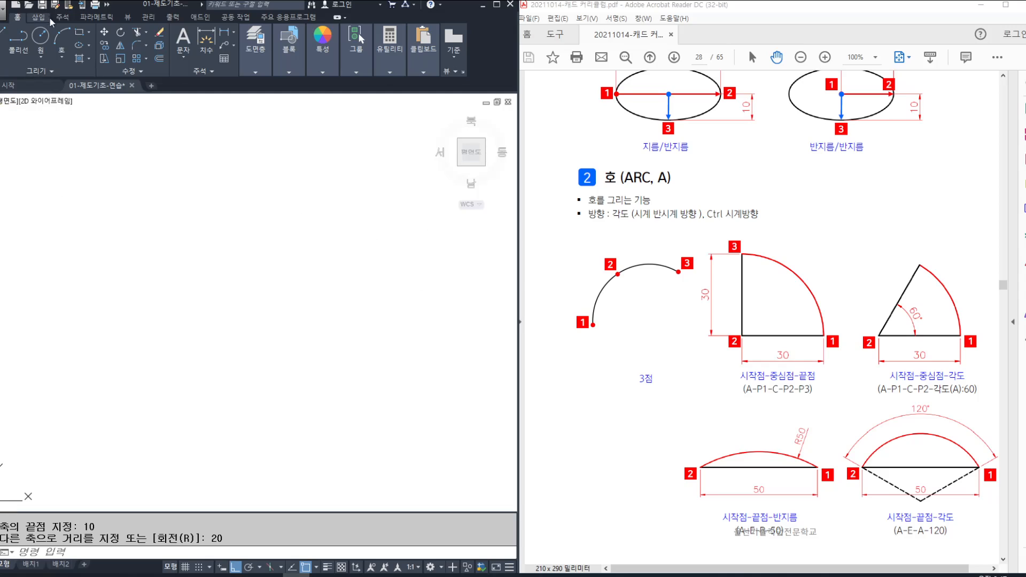
- Examine the list of available arc construction methods and compare it with the handout's arc examples
left_click(66, 57)
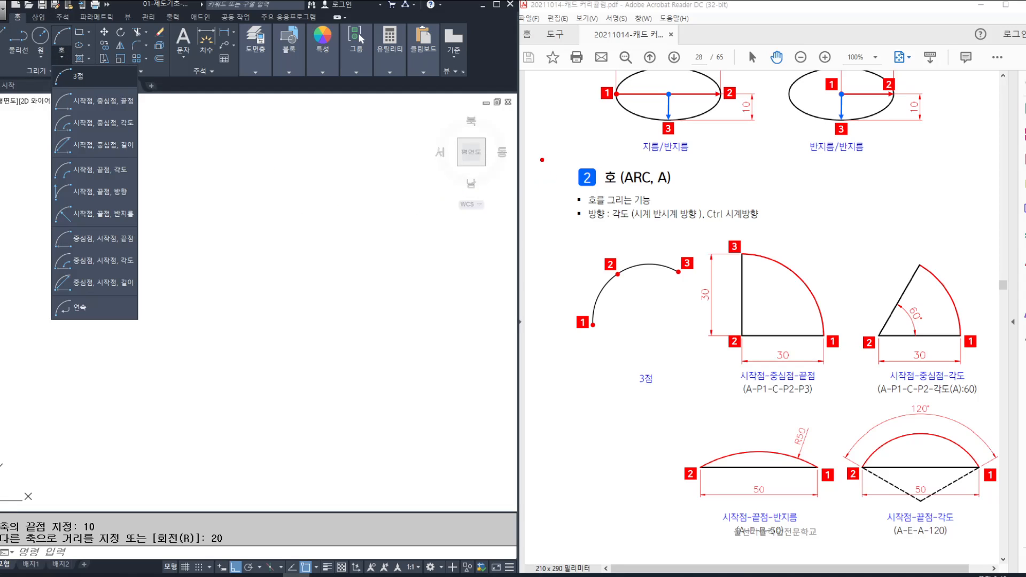
mouse_move(546, 155)
left_mouse_down()
mouse_move(745, 470)
mouse_move(1019, 530)
mouse_move(998, 541)
left_mouse_up()
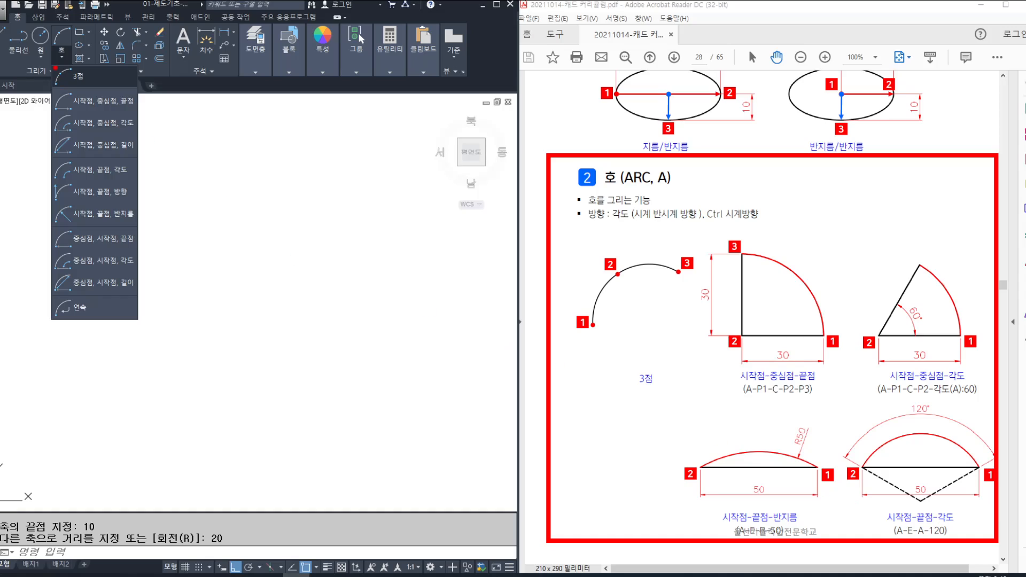
left_click_drag(50, 23, 76, 62)
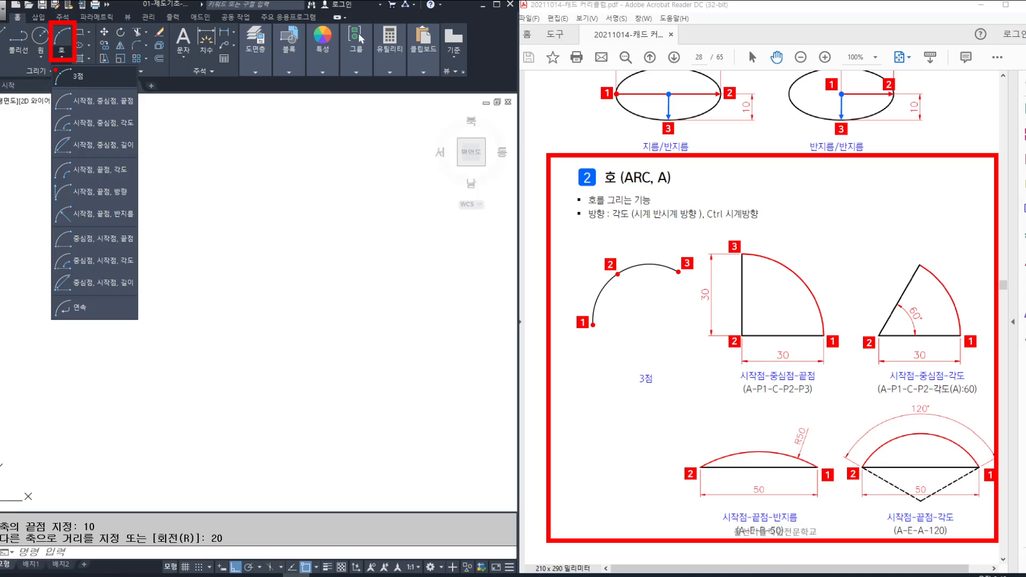
mouse_move(54, 68)
left_mouse_down()
mouse_move(89, 130)
mouse_move(142, 310)
mouse_move(142, 297)
left_mouse_up()
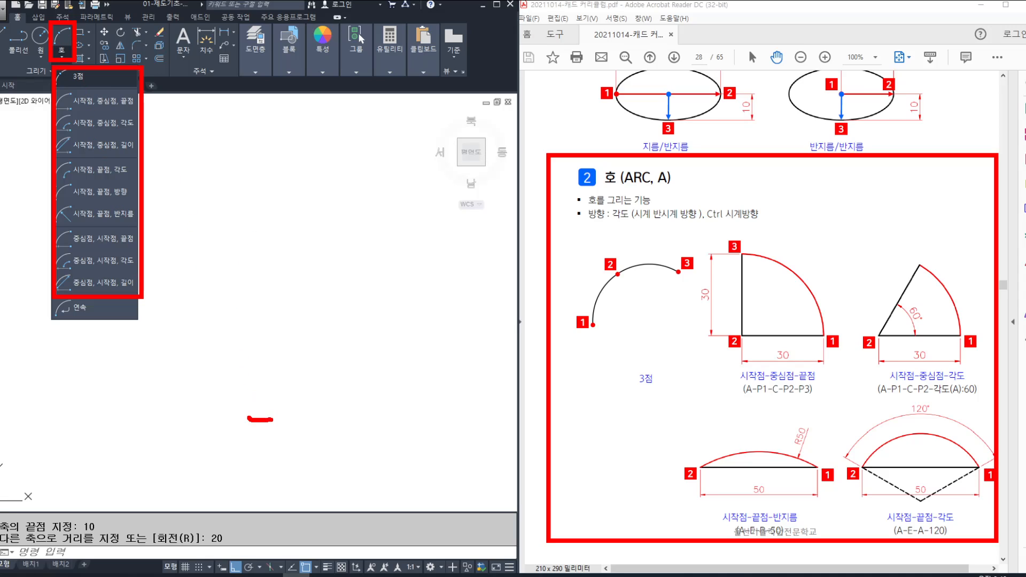
mouse_move(248, 419)
left_mouse_down()
mouse_move(454, 317)
mouse_move(265, 405)
left_mouse_up()
left_click_drag(271, 215, 279, 261)
left_click_drag(438, 231, 406, 278)
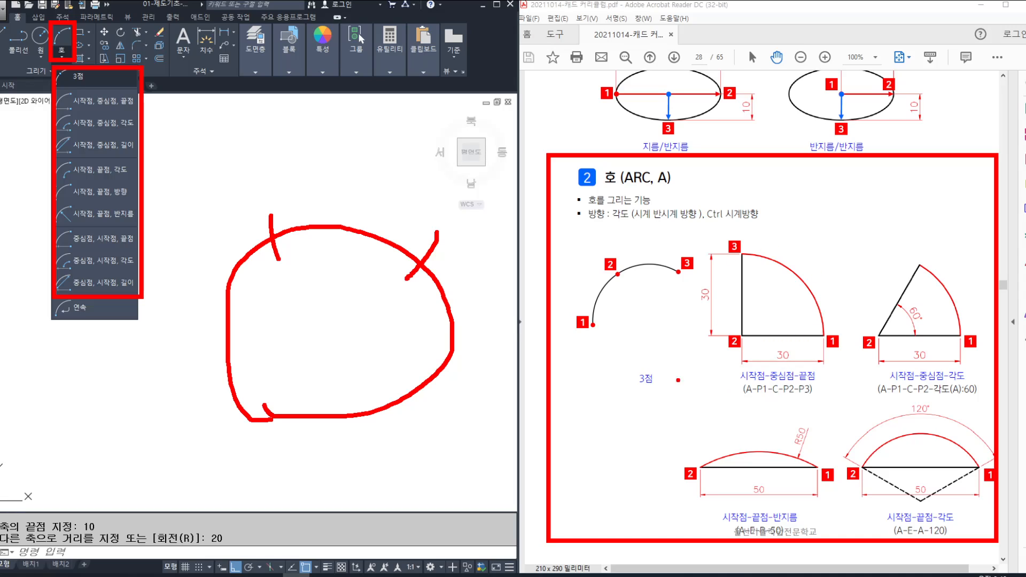
left_click_drag(16, 123, 44, 125)
left_click_drag(565, 236, 605, 231)
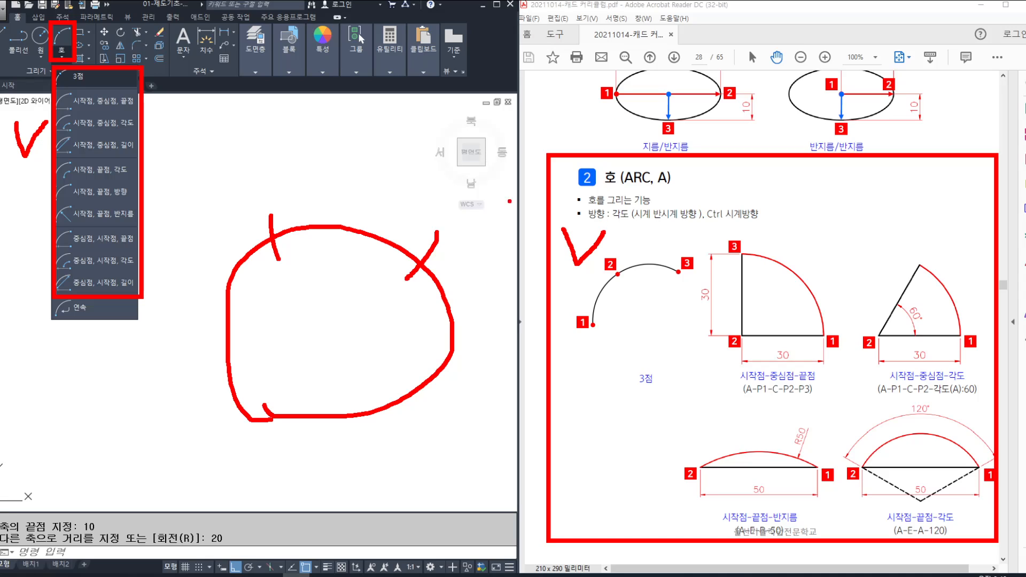
key("Escape")
key("Escape")
key("Escape")
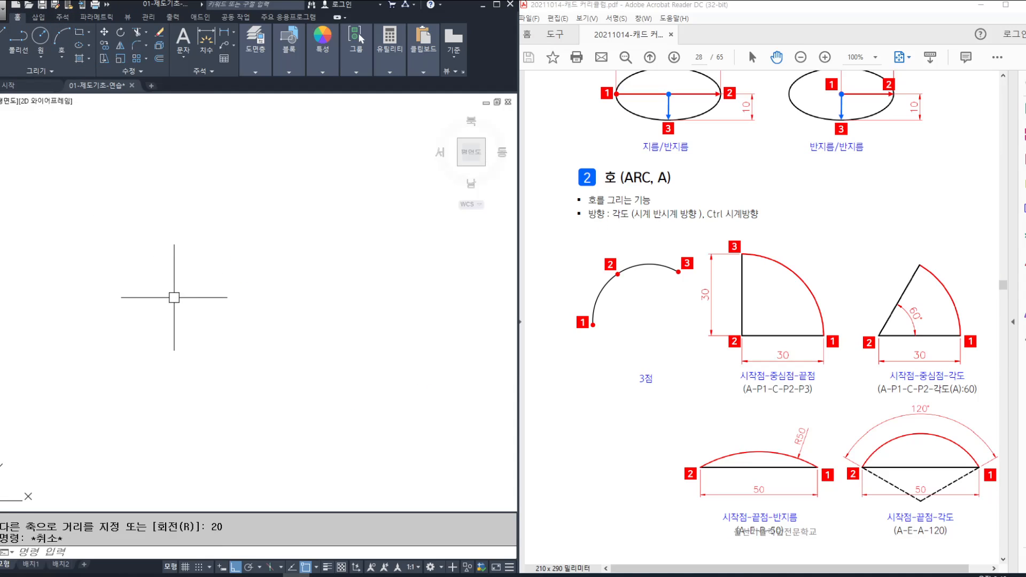
- Draw a three-point arc in empty space with ARC, rising from its lower-left start through an upper-left second point to an upper-right endpoint
type("a")
key("Return")
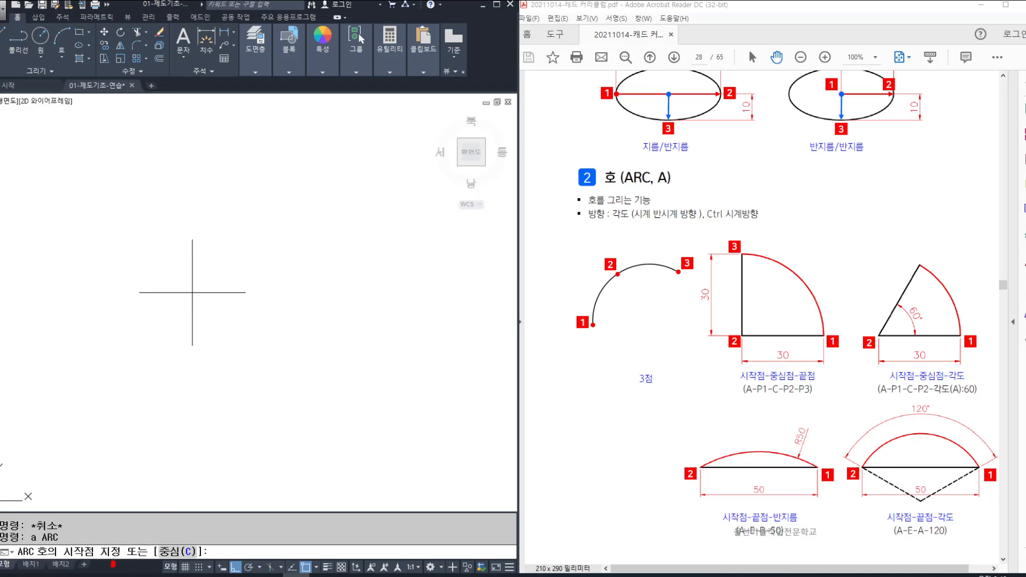
mouse_move(116, 570)
left_mouse_down()
mouse_move(52, 540)
mouse_move(121, 569)
left_mouse_up()
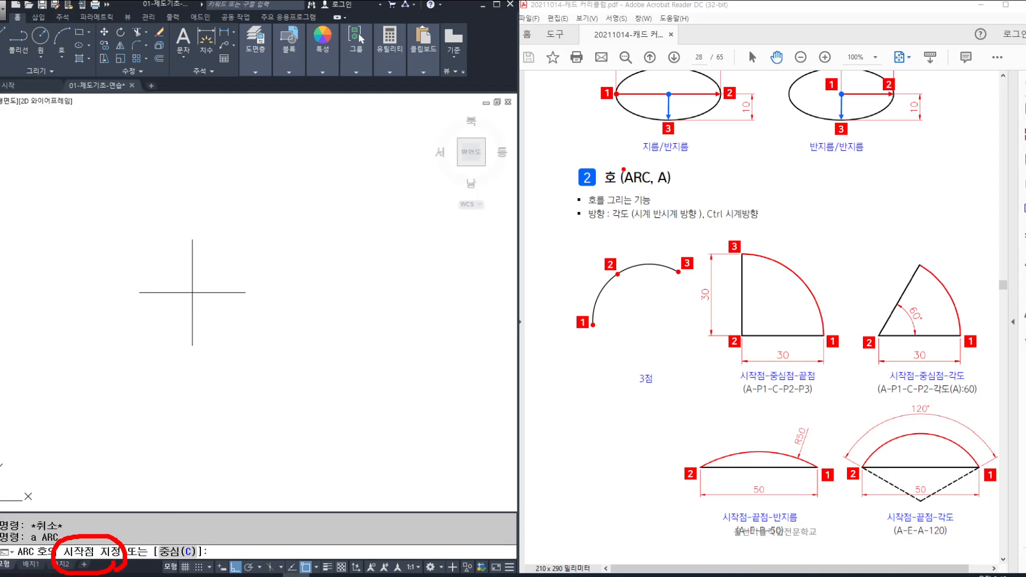
left_click_drag(614, 159, 655, 191)
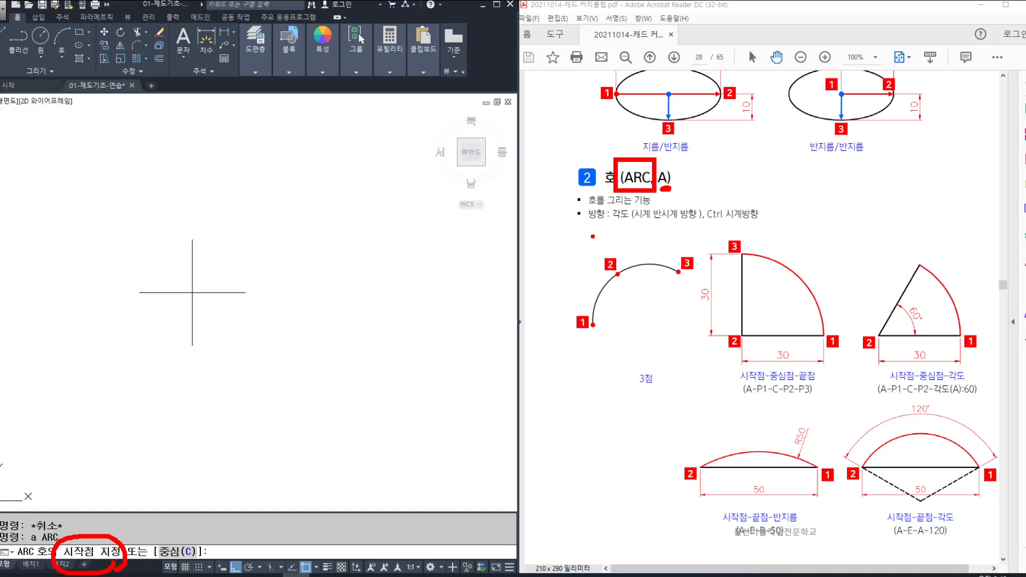
key("Escape")
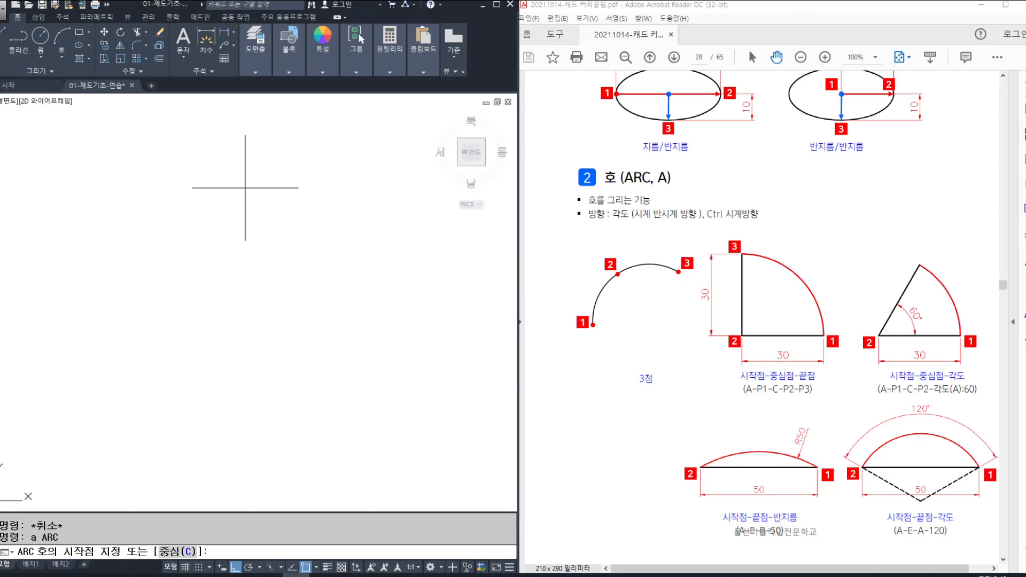
left_click(132, 304)
left_click(174, 217)
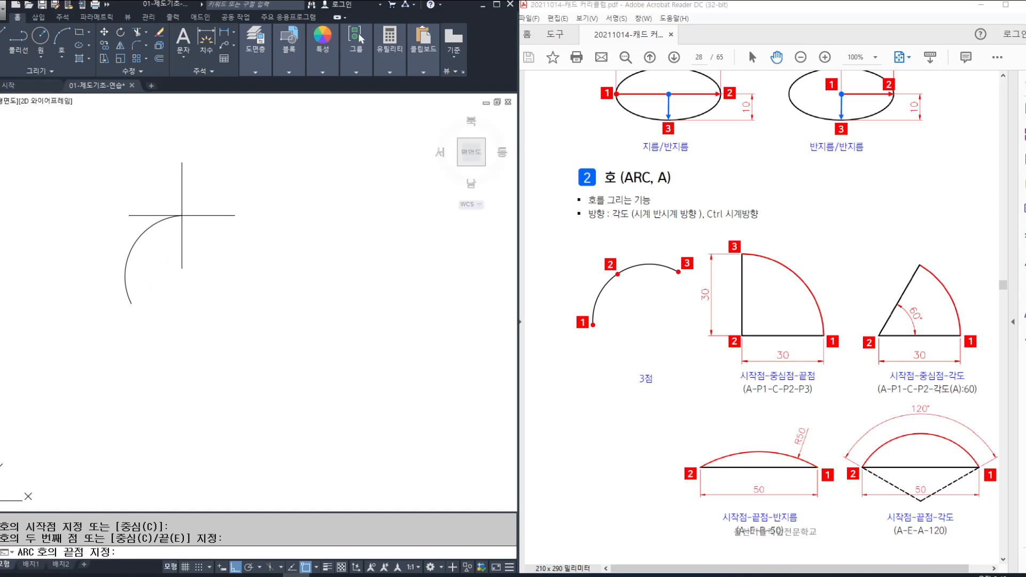
left_click(245, 209)
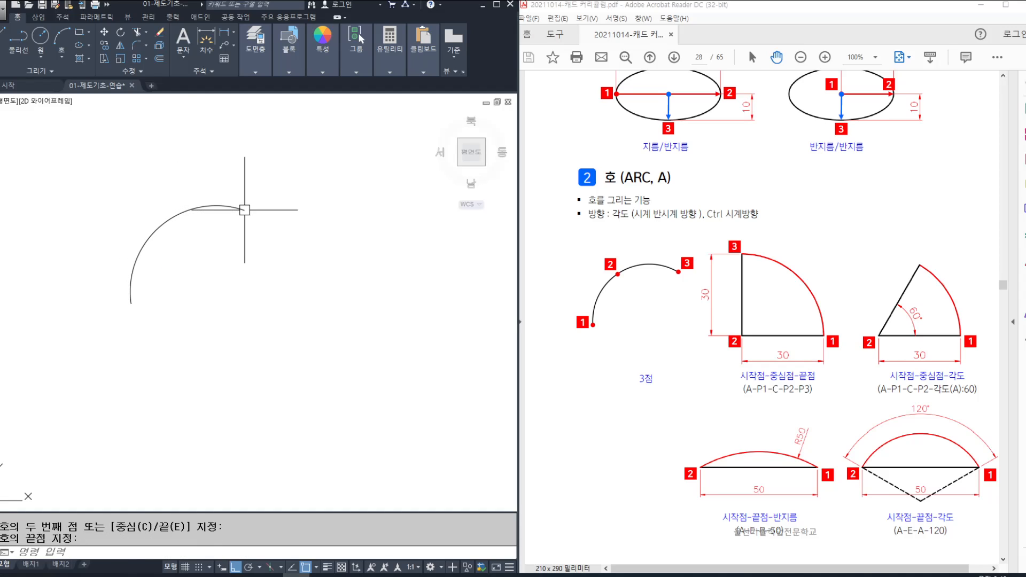
left_click(174, 218)
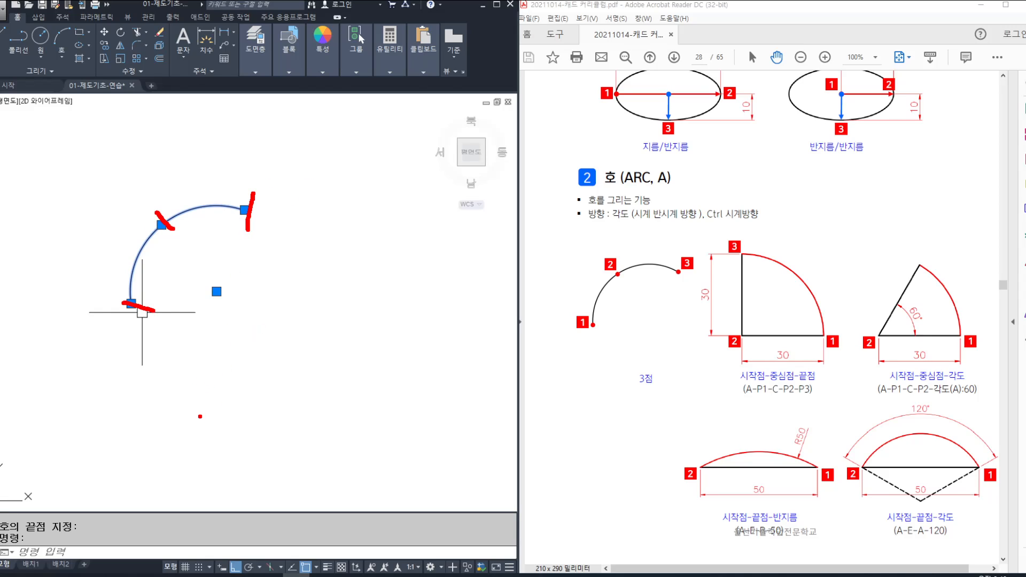
left_click_drag(193, 417, 398, 345)
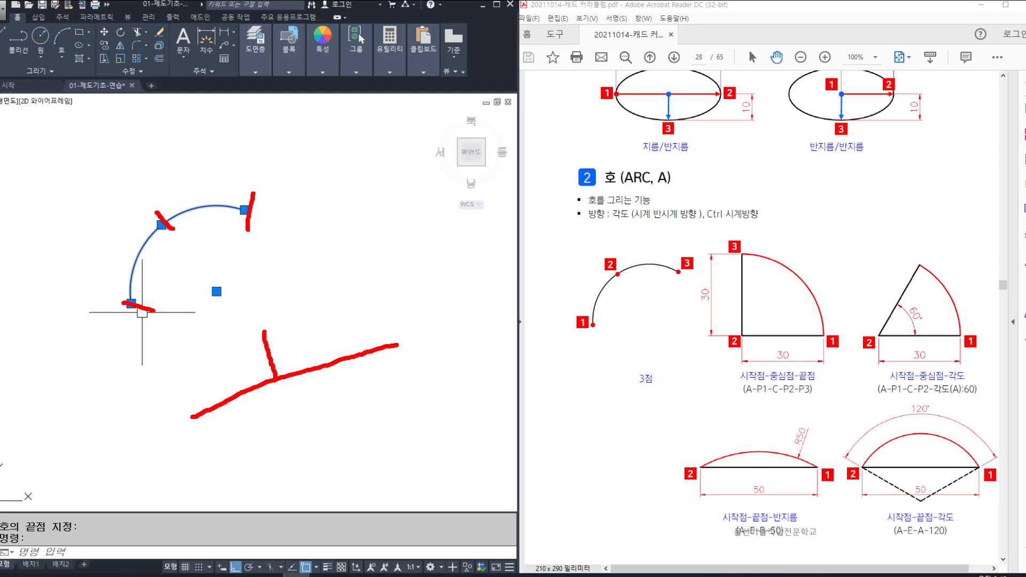
key("Escape")
- Draw a horizontal line 30 long below the arc
type("l")
key("Return")
left_click(161, 423)
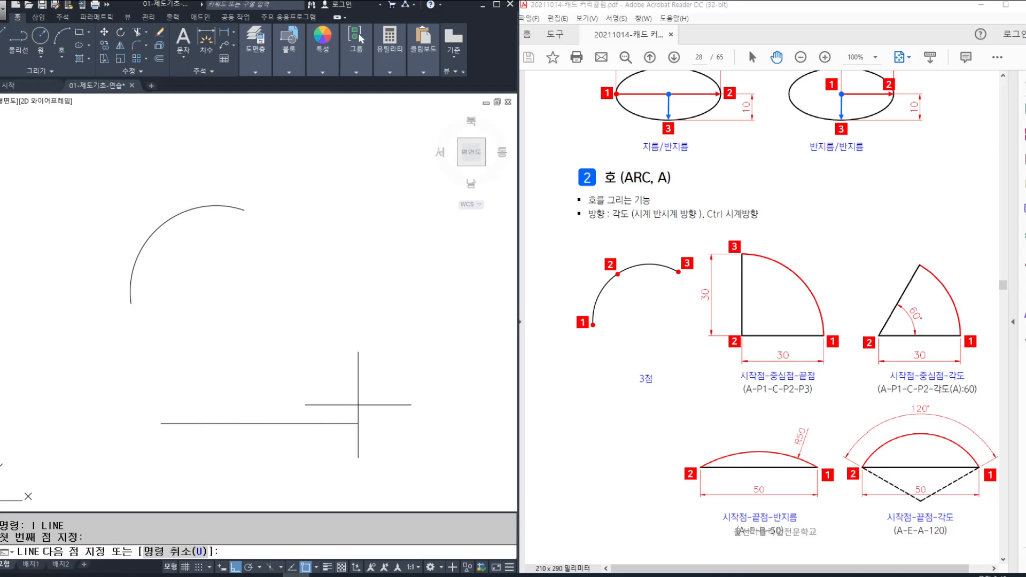
key("Return")
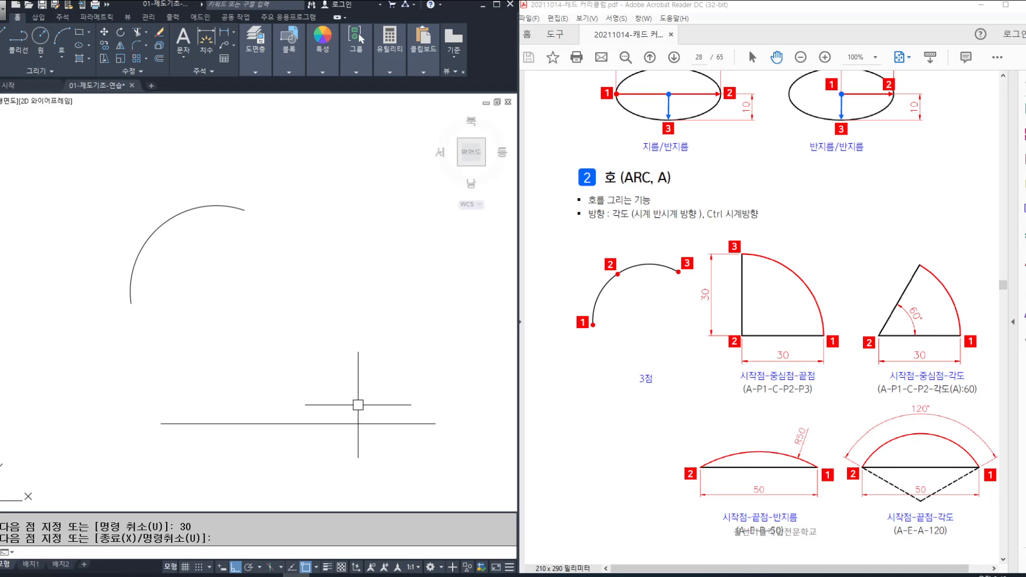
key("Return")
- Draw a vertical line 10 long upward from the midpoint of the horizontal line
type("l LINE")
key("Return")
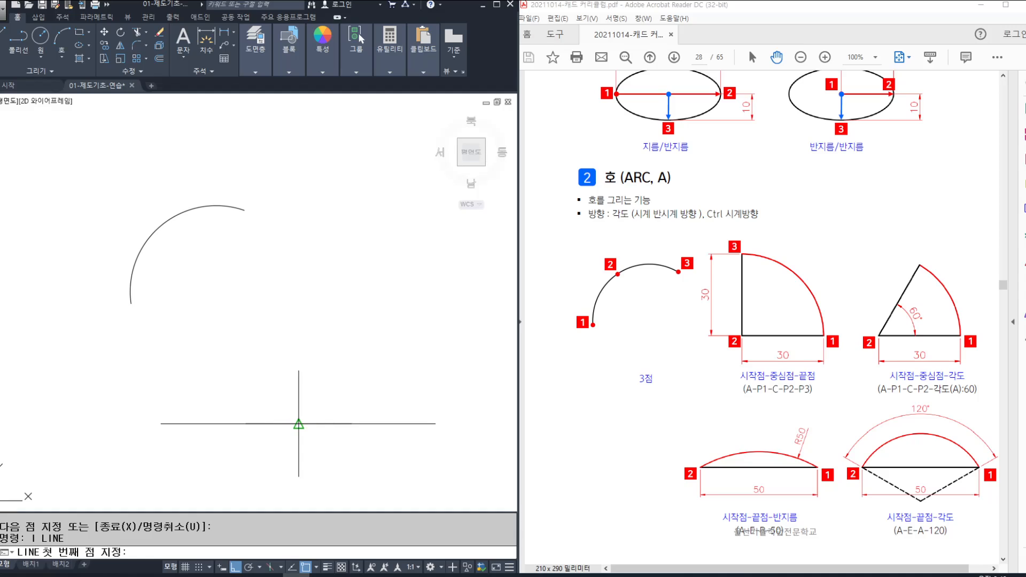
left_click(298, 424)
type("10")
key("Return")
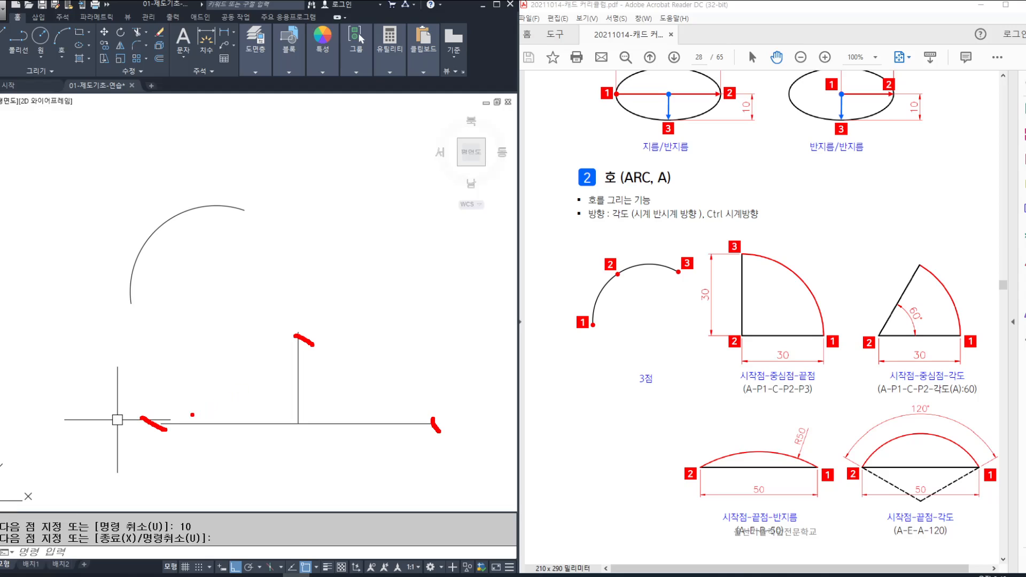
- Draw a three-point arc from the horizontal line's left end through the vertical line's upper end to the horizontal line's right end
key("Escape")
key("Escape")
type("a")
key("Return")
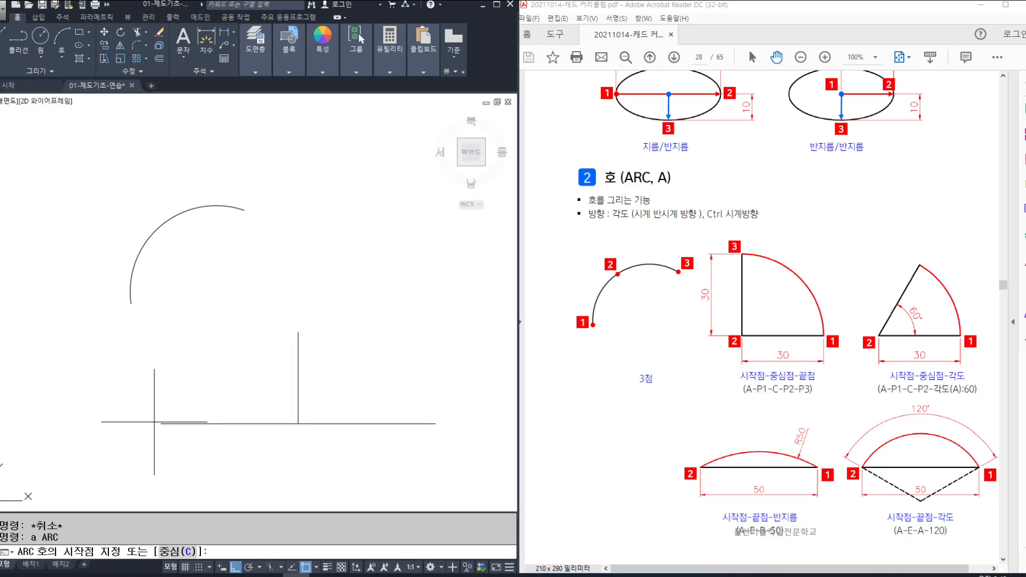
left_click(160, 424)
left_click(298, 333)
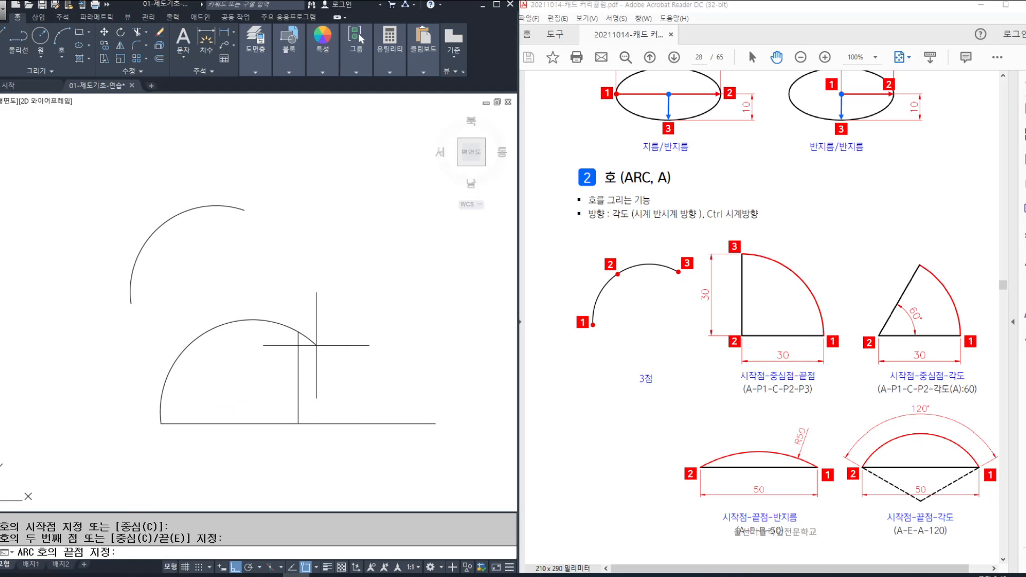
left_click(436, 423)
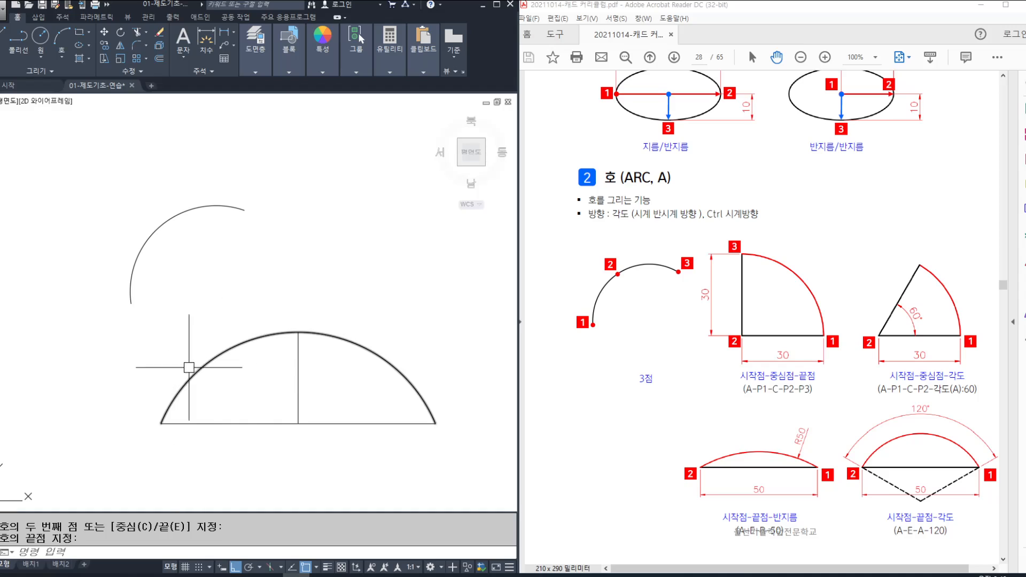
- Examine how the new arc's start, second and end points sit on the endpoints of the two lines
left_click(239, 342)
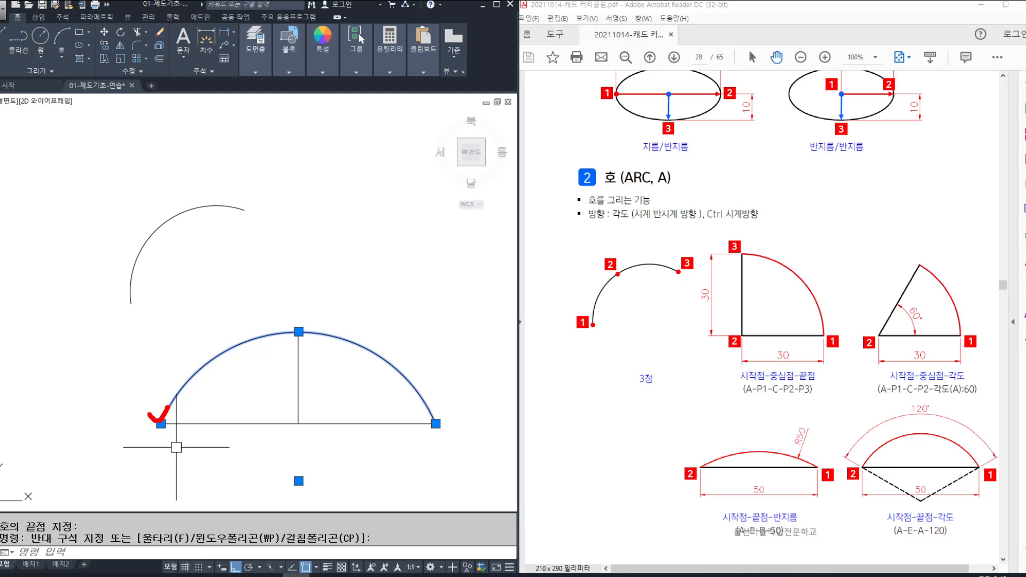
left_click_drag(434, 426, 458, 425)
left_click_drag(456, 448, 400, 576)
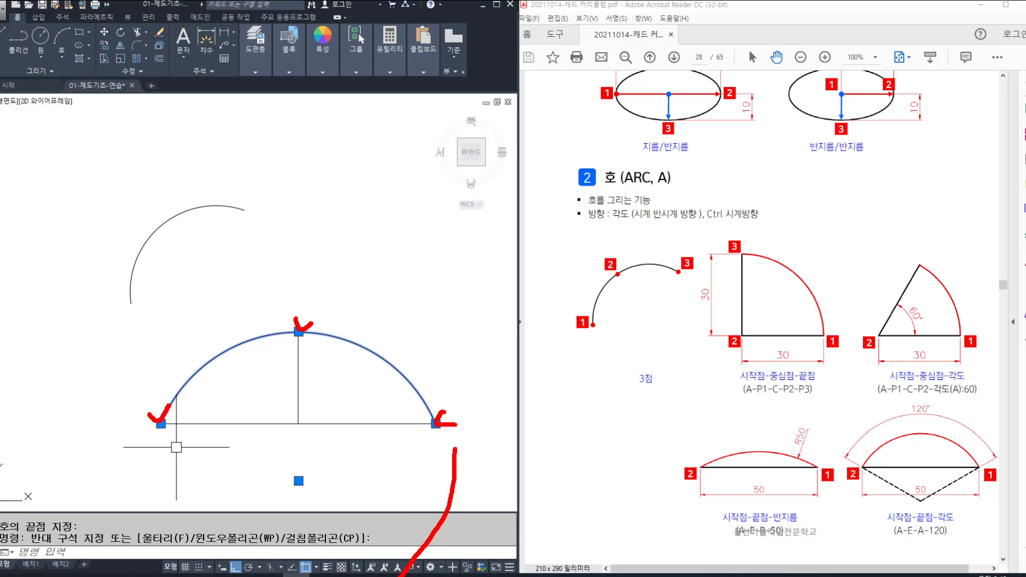
mouse_move(163, 424)
left_mouse_down()
mouse_move(313, 477)
mouse_move(452, 395)
mouse_move(363, 298)
left_mouse_up()
key("Escape")
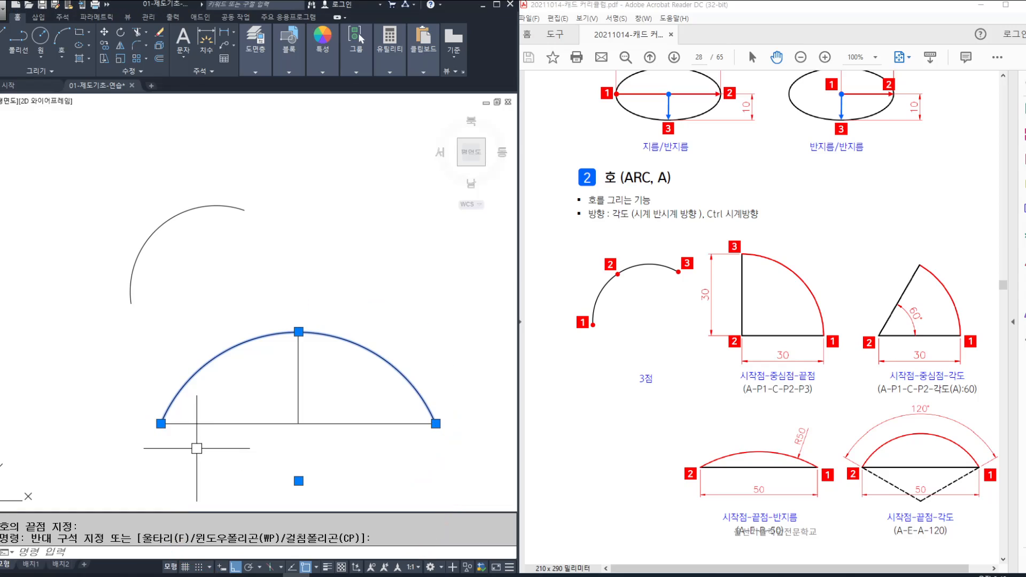
key("ctrl+2")
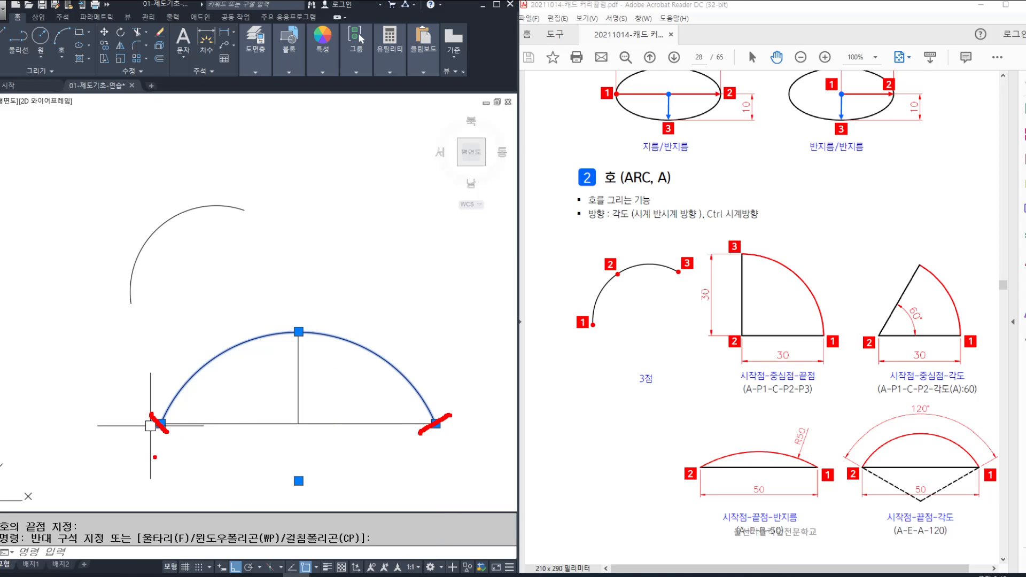
mouse_move(154, 457)
left_mouse_down()
mouse_move(182, 383)
mouse_move(312, 338)
mouse_move(448, 407)
mouse_move(465, 439)
left_mouse_up()
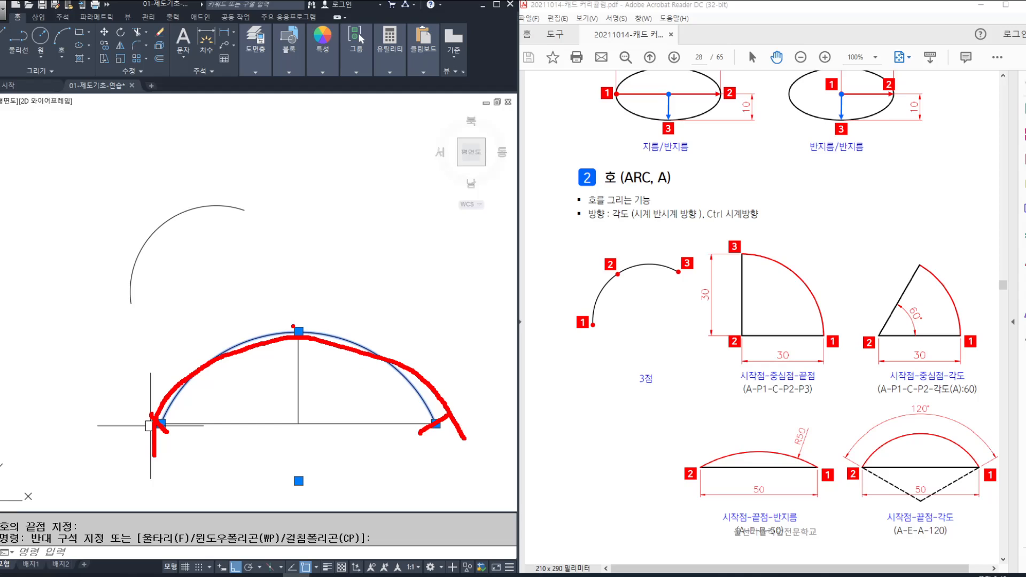
key("Escape")
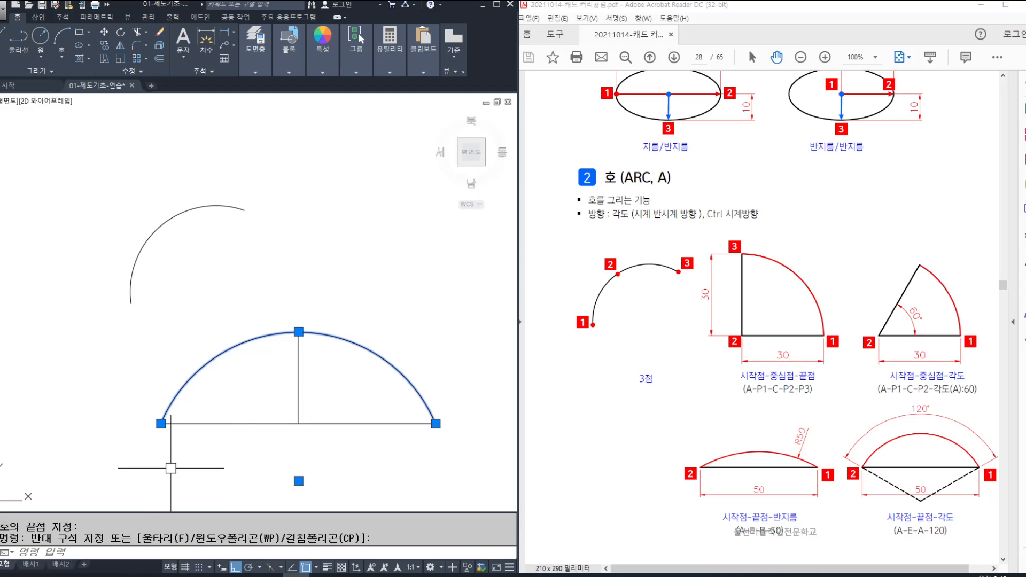
- Erase the freely placed three-point arc above the line figure
left_click(161, 225)
mouse_move(162, 225)
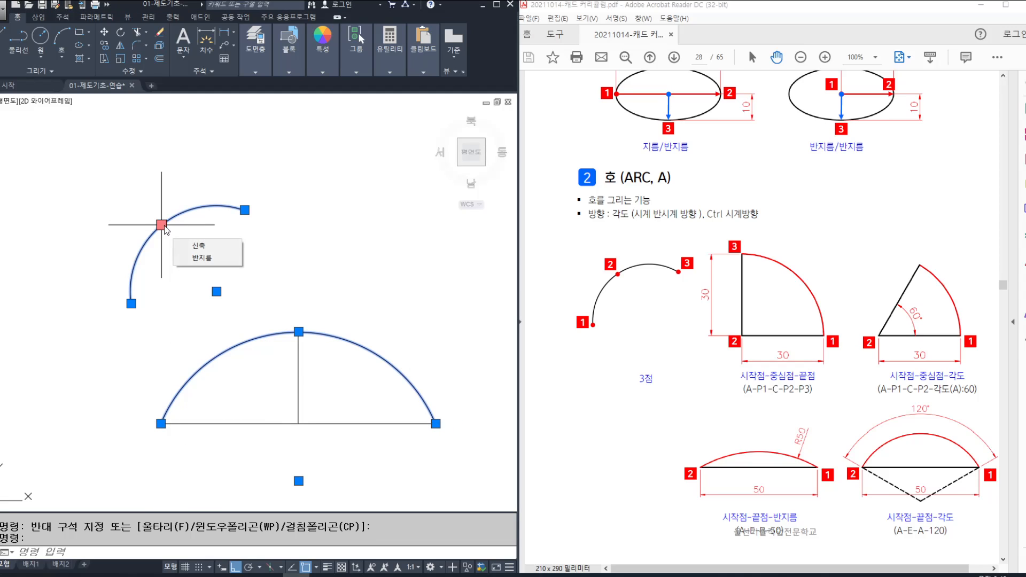
key("Escape")
left_click_drag(236, 268, 86, 202)
key("Delete")
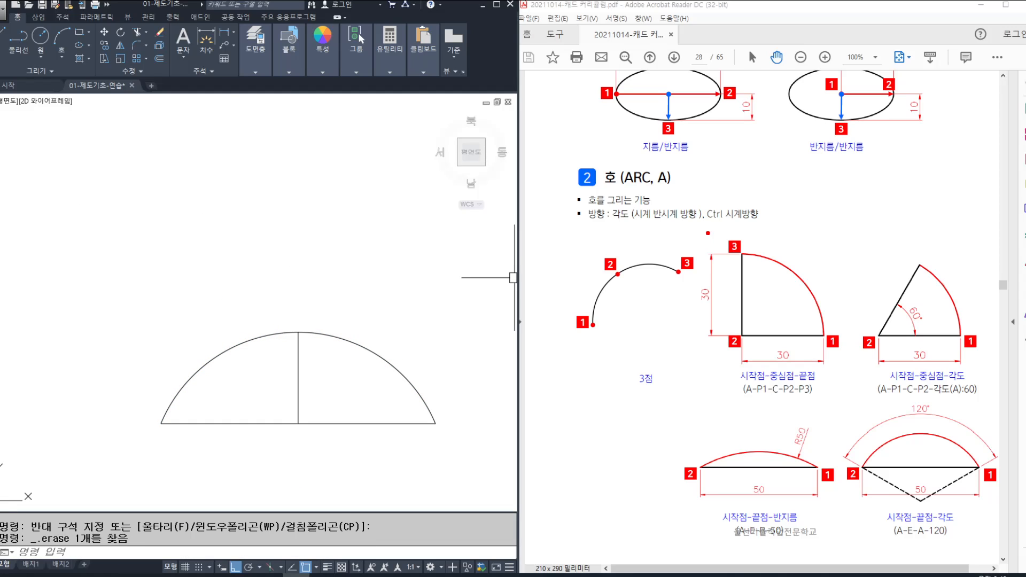
- Draw a vertical line 30 long downward in the empty space below the finished arc figure
mouse_move(702, 226)
left_mouse_down()
mouse_move(811, 380)
mouse_move(844, 404)
left_mouse_up()
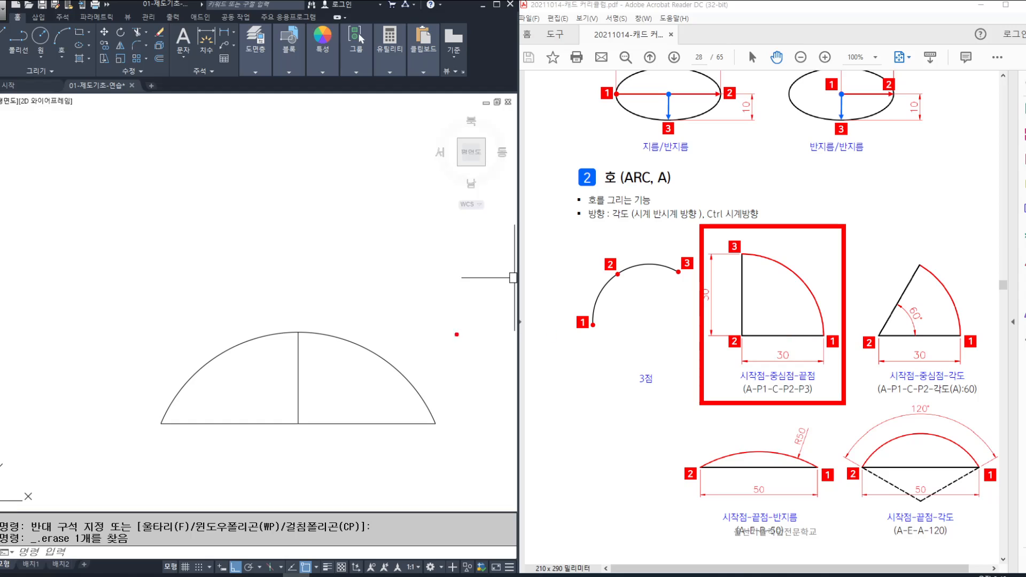
middle_click_drag(307, 436, 238, 212)
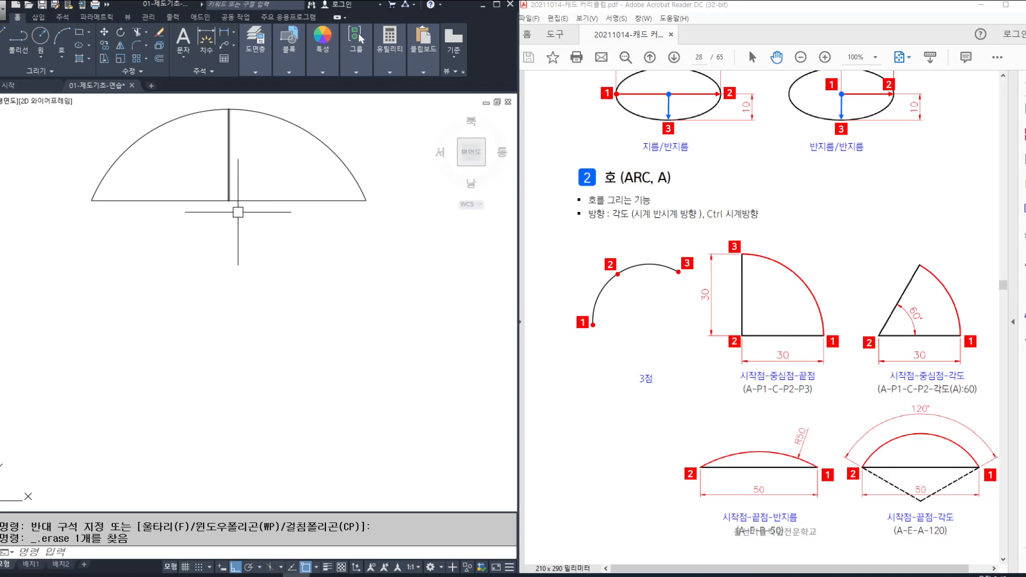
key("Escape")
key("Escape")
left_click(175, 242)
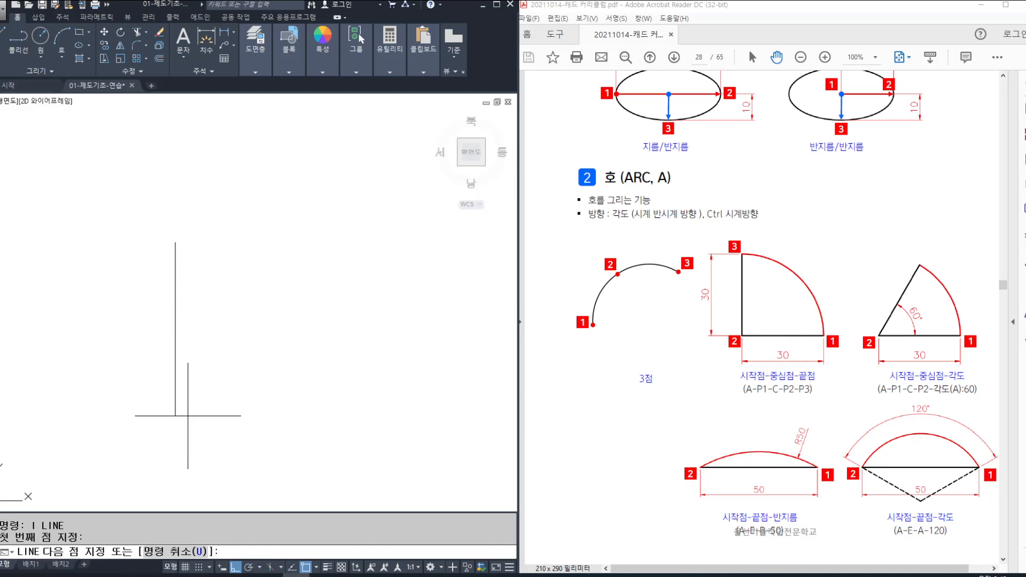
type("30")
key("Return")
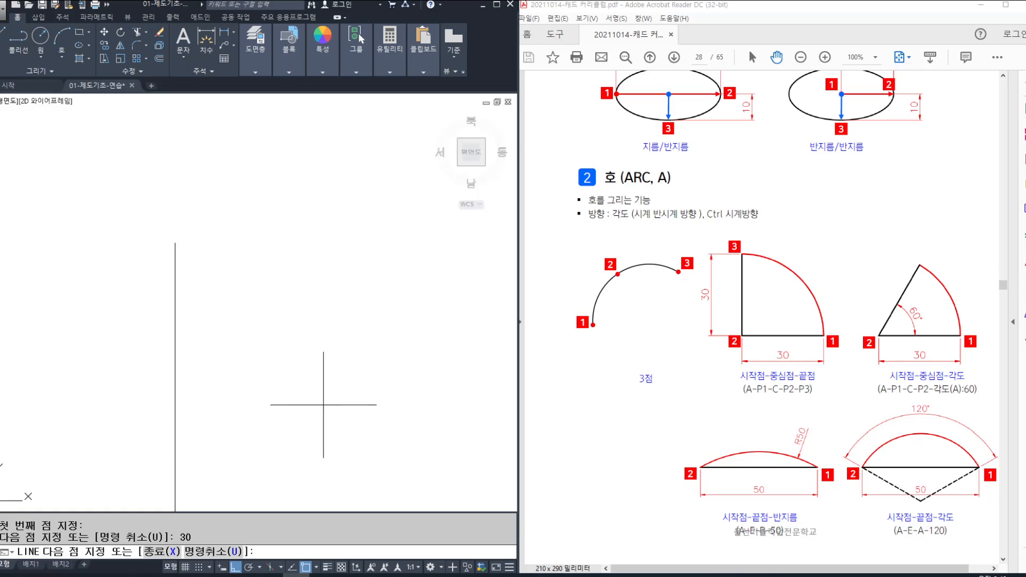
- Continue from the vertical line's lower end with a horizontal line 30 long to the right, and end the line
scroll(305, 396, "down", 1)
middle_click_drag(305, 396, 216, 310)
type("3")
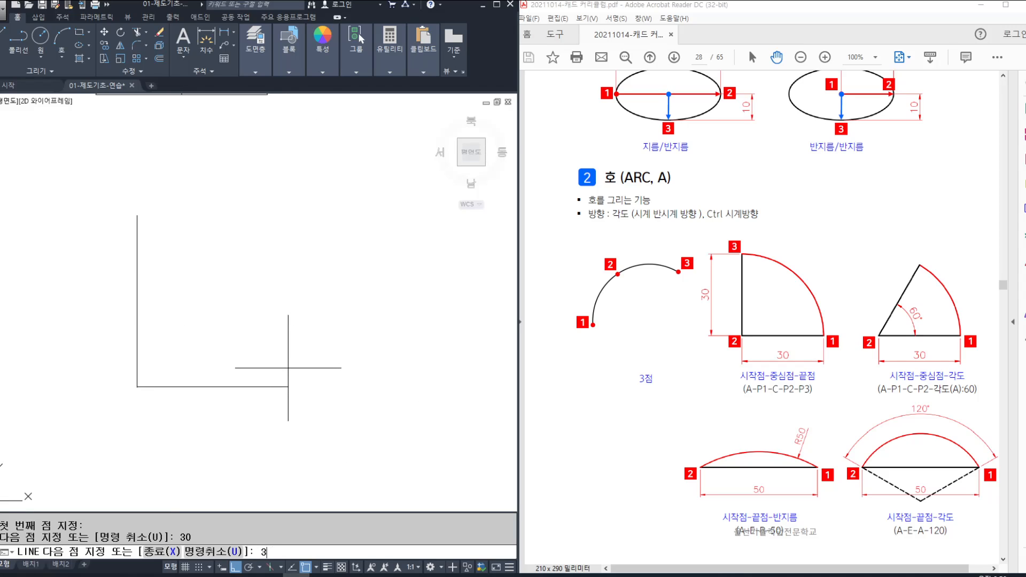
type("0")
key("Return")
key("Return")
middle_click_drag(265, 383, 340, 389)
scroll(273, 379, "up", 1)
mouse_move(162, 124)
left_mouse_down()
mouse_move(298, 162)
mouse_move(377, 222)
mouse_move(413, 293)
mouse_move(437, 411)
left_mouse_up()
key("Escape")
key("Escape")
key("Escape")
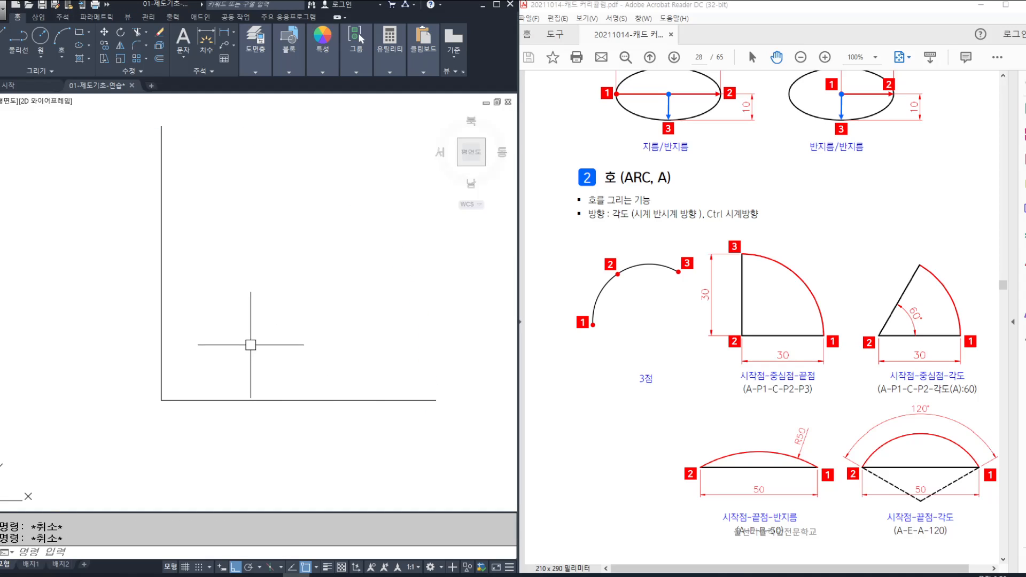
- Draw a circle centred on the lines' corner with its radius reaching the vertical line's upper end, and erase the circle
type("c")
key("Return")
left_click(162, 400)
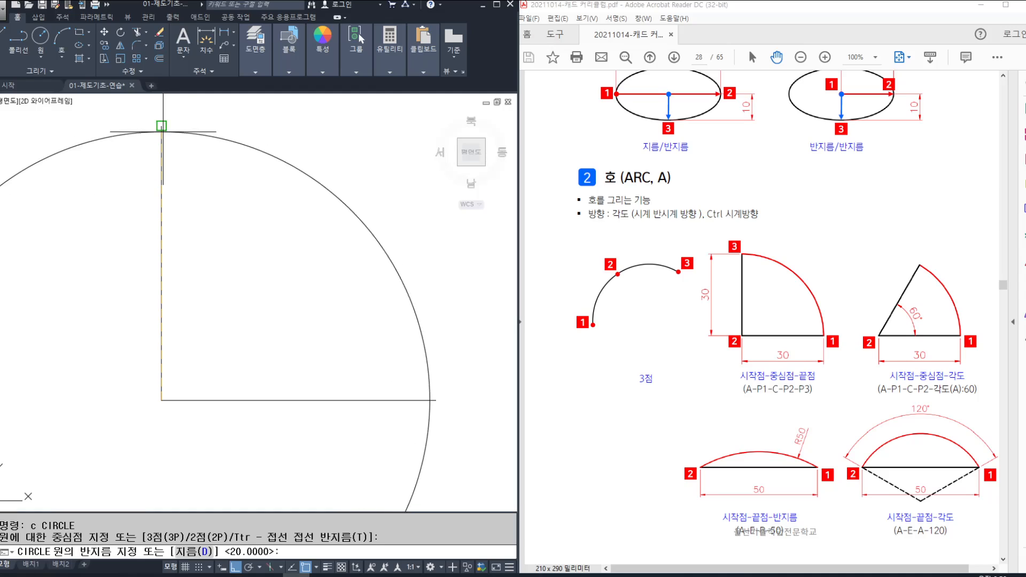
left_click(160, 127)
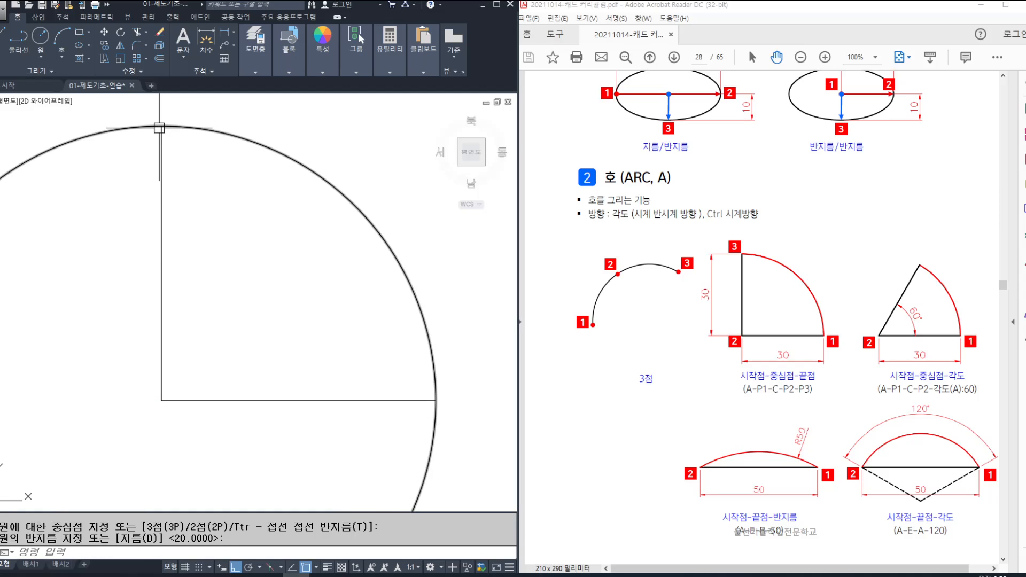
key("Escape")
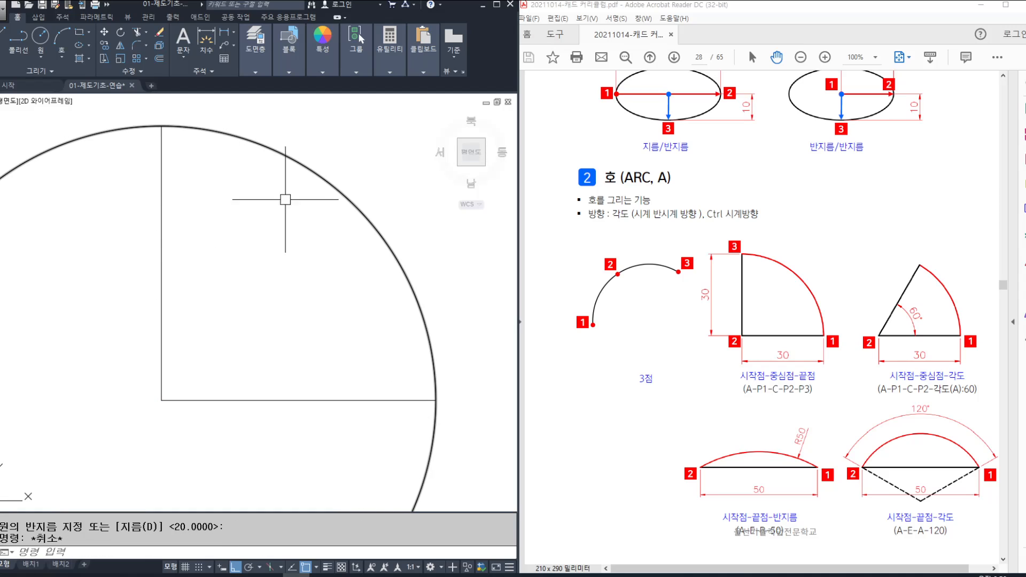
left_click(425, 454)
key("Delete")
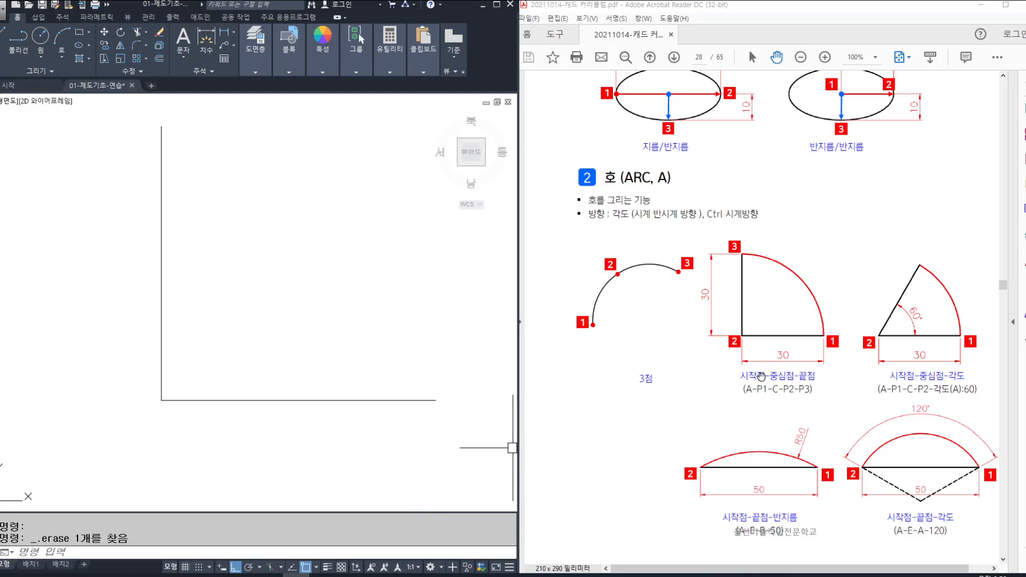
- Begin an arc with ARC, placing its start point at the horizontal line's right end
key("Escape")
key("Escape")
type("a")
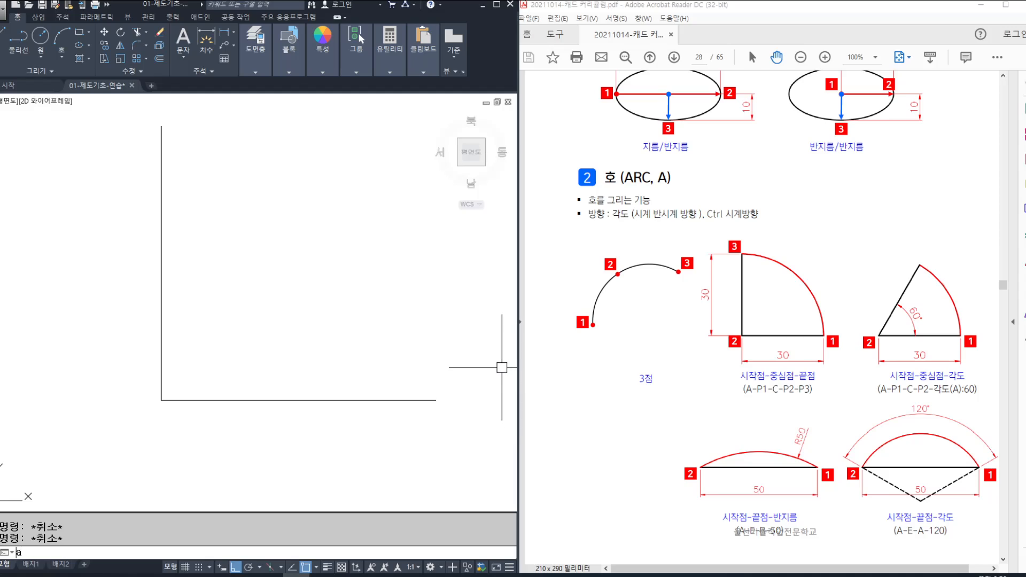
key("Return")
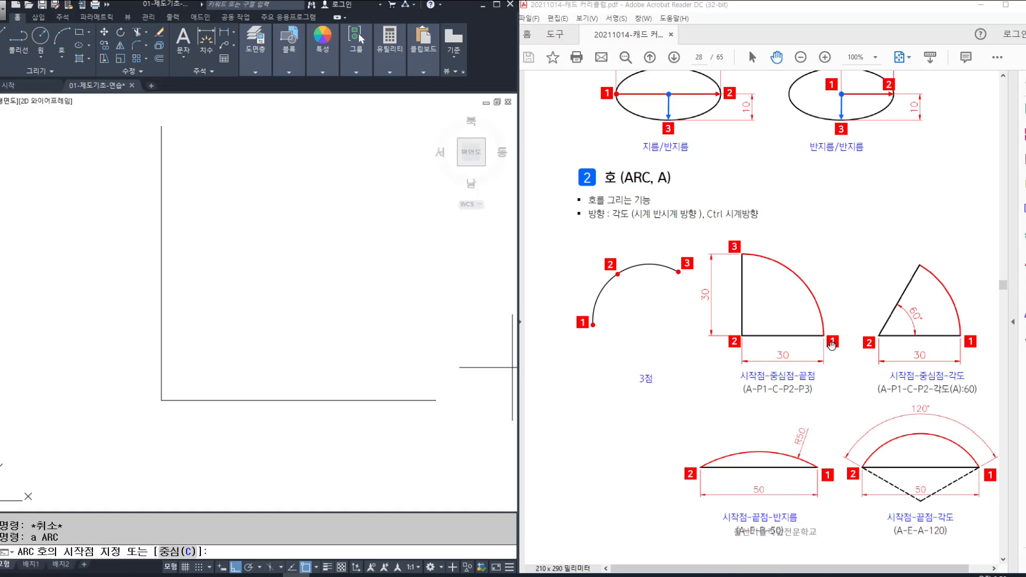
left_click(436, 400)
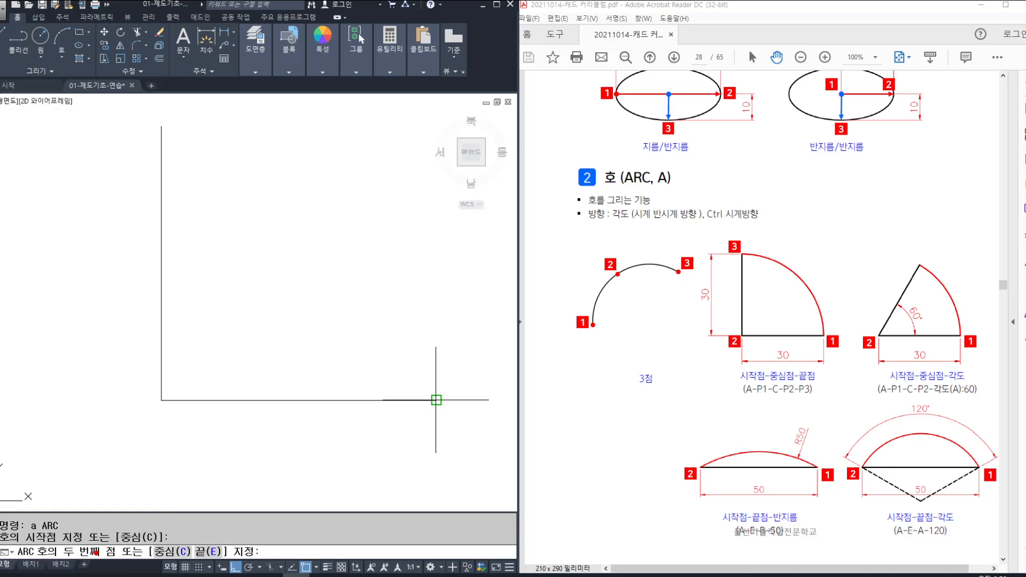
- Examine the Center and End options offered for the second point and compare them with the figure's start, corner and end points
left_click_drag(48, 559, 115, 556)
left_click_drag(441, 392, 425, 415)
left_click_drag(181, 391, 151, 409)
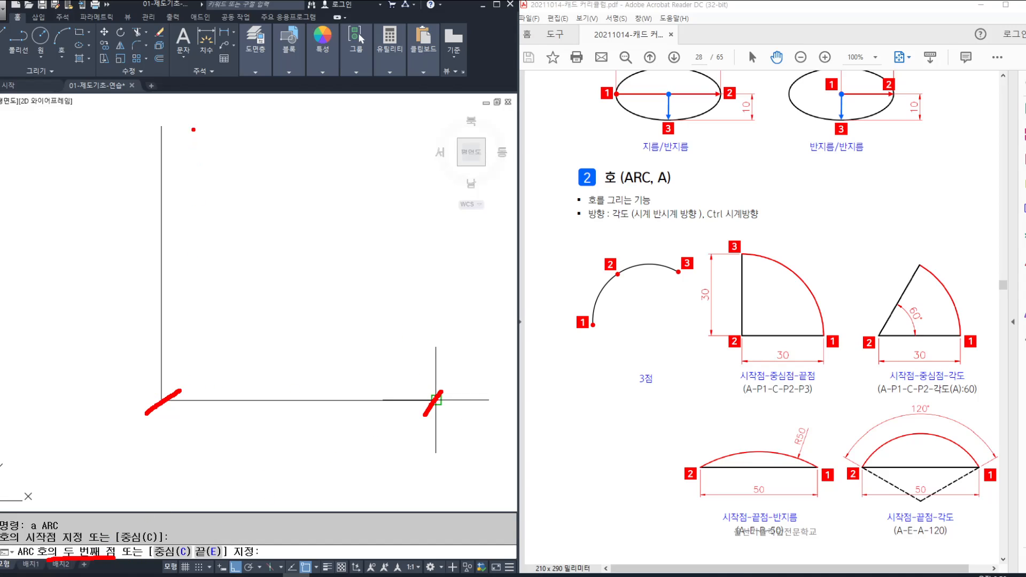
left_click_drag(176, 117, 138, 138)
left_click_drag(158, 525, 143, 576)
left_click_drag(218, 523, 231, 575)
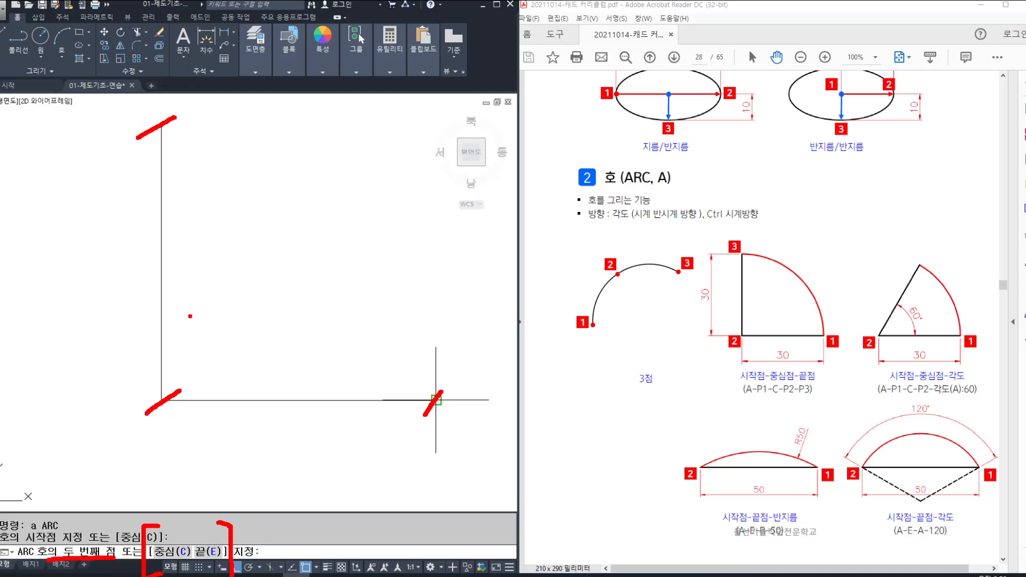
mouse_move(211, 398)
left_mouse_down()
mouse_move(198, 420)
mouse_move(124, 383)
mouse_move(211, 411)
mouse_move(206, 430)
left_mouse_up()
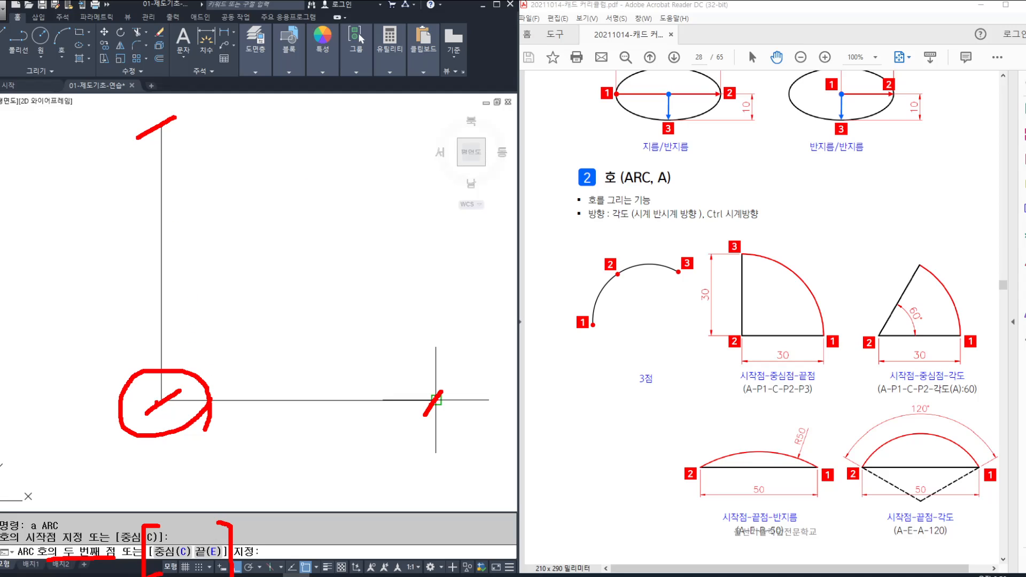
left_click_drag(152, 394, 171, 418)
key("Escape")
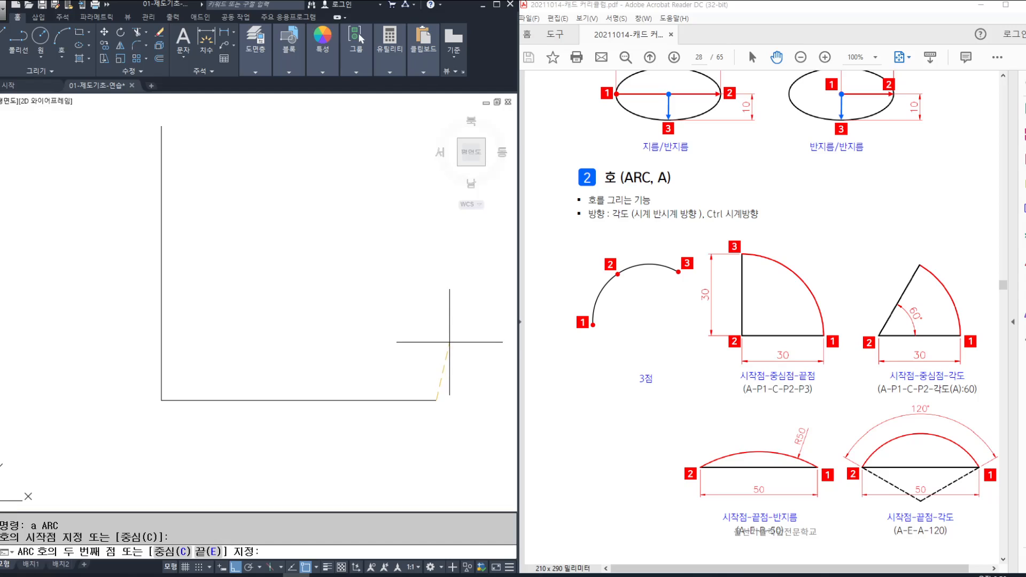
- Complete the arc with the Center option, centred on the lines' corner and ending at the vertical line's upper end
type("c")
key("Return")
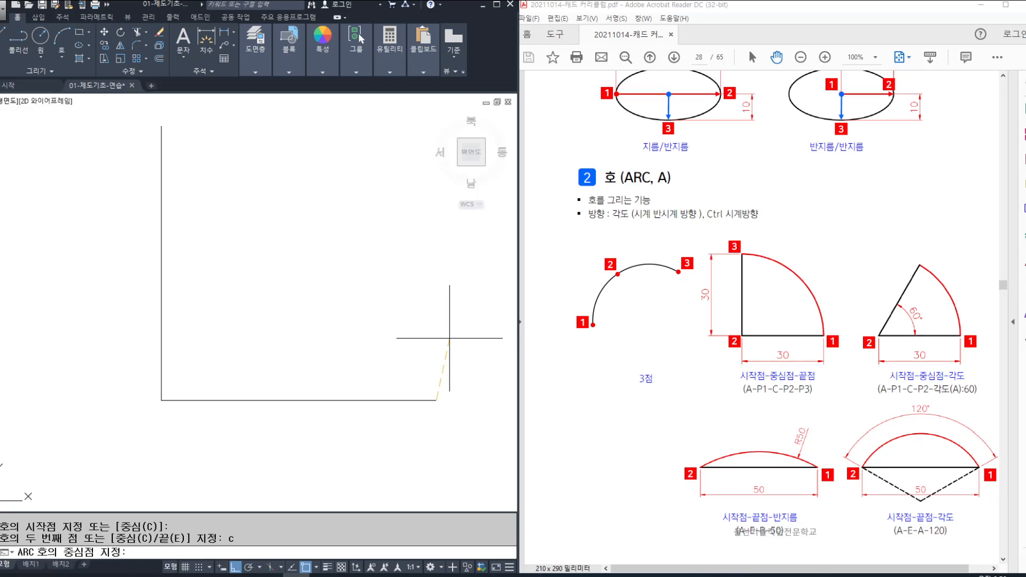
left_click(162, 399)
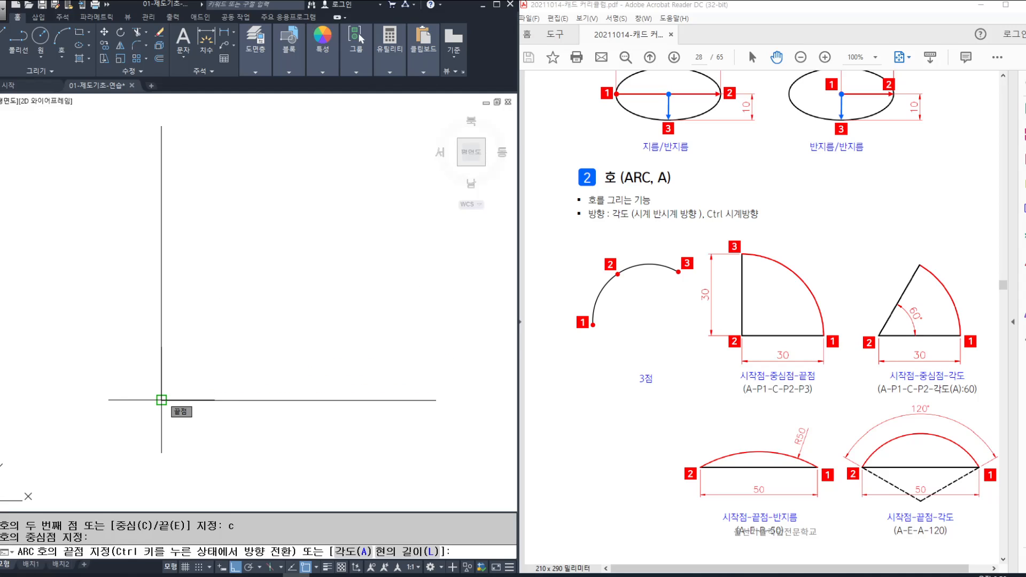
left_click(161, 125)
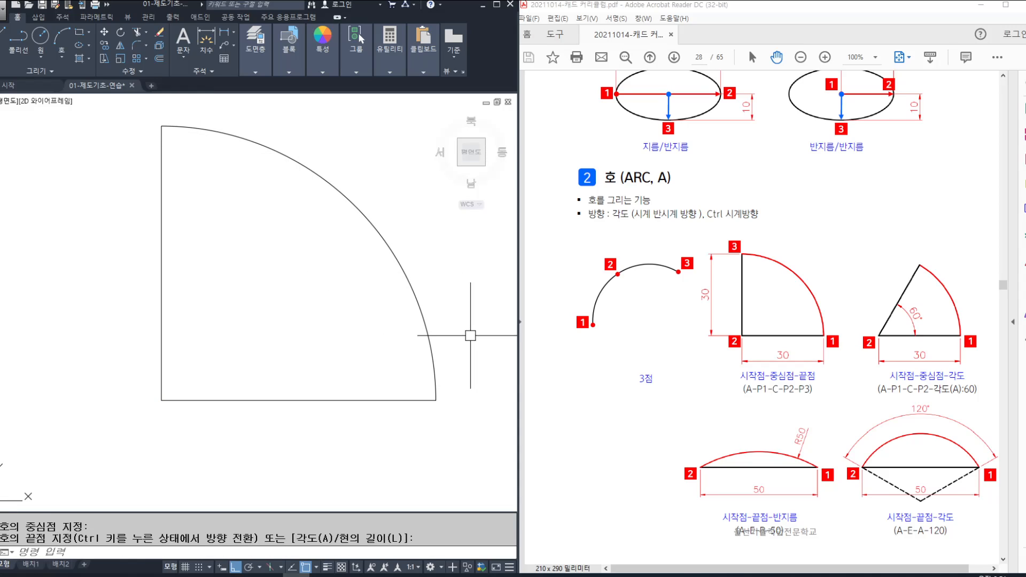
- Check the handout's A-P1-C-P2-P3 sequence and erase the quarter arc from the two lines
mouse_move(799, 407)
left_mouse_down()
mouse_move(789, 359)
mouse_move(785, 410)
left_mouse_up()
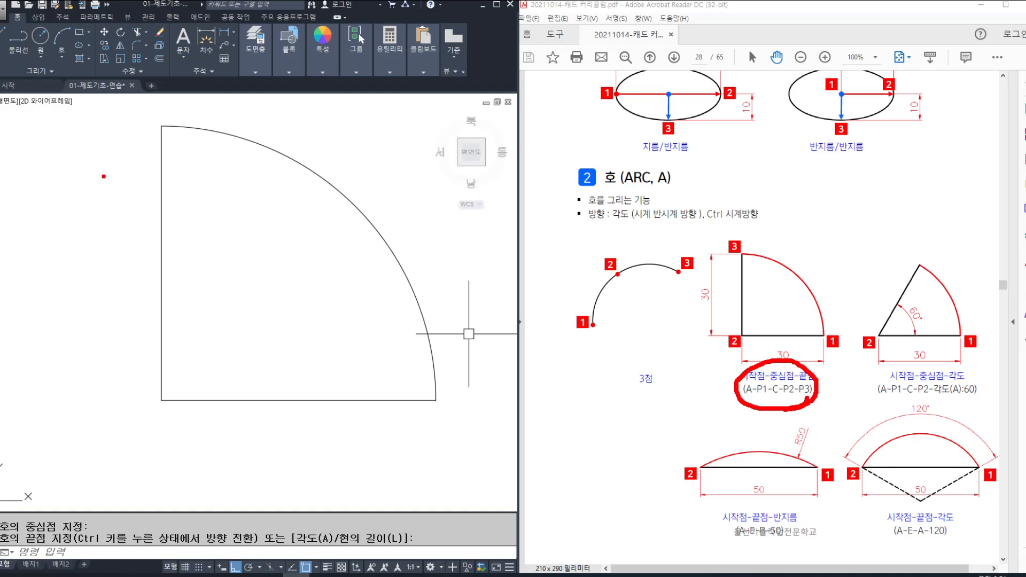
key("Escape")
left_click(364, 214)
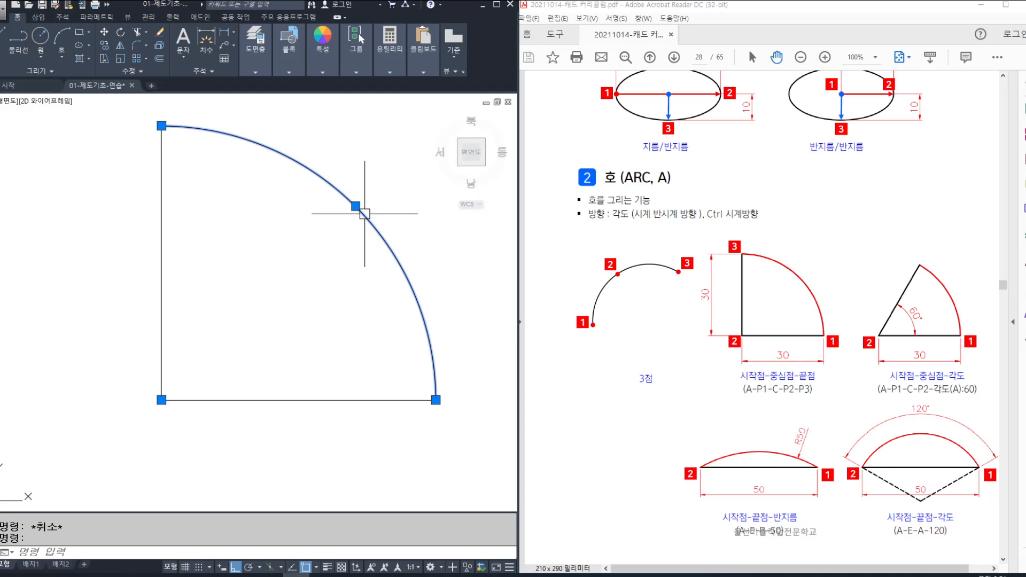
key("Delete")
- Try an arc without the Center option, from the horizontal line's right end to the vertical line's upper end
key("Escape")
type("a")
key("Return")
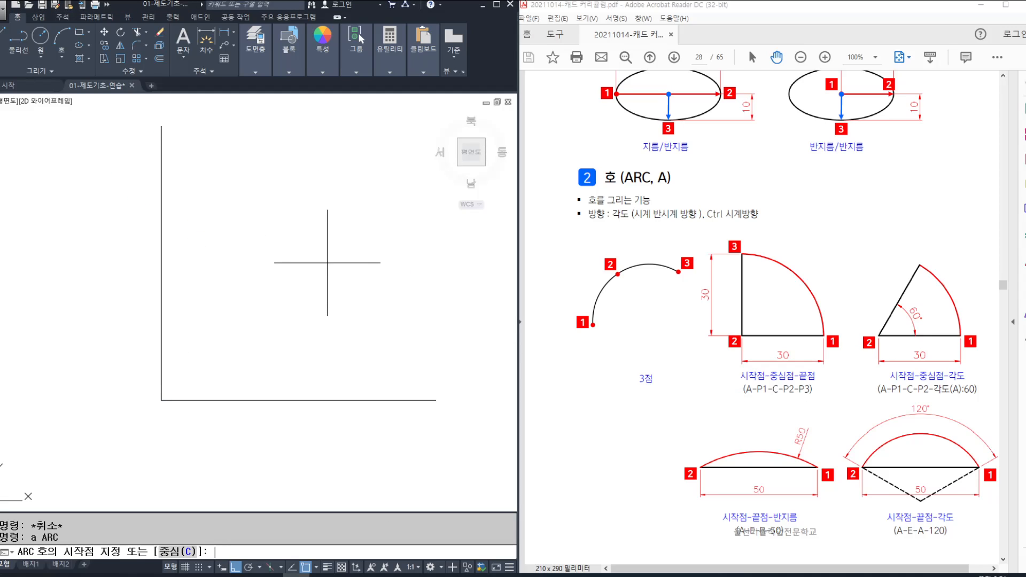
left_click(436, 400)
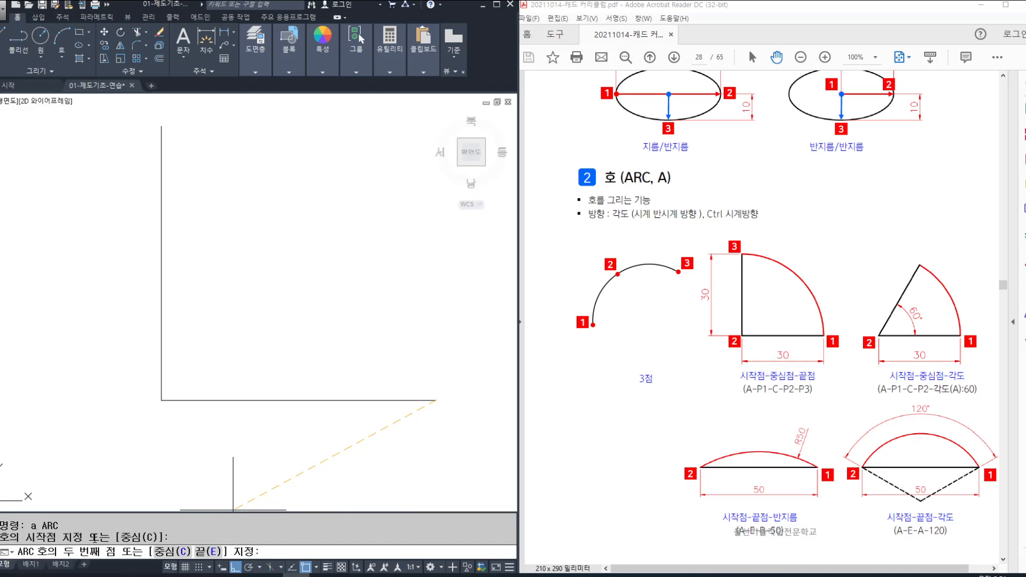
left_click(161, 127)
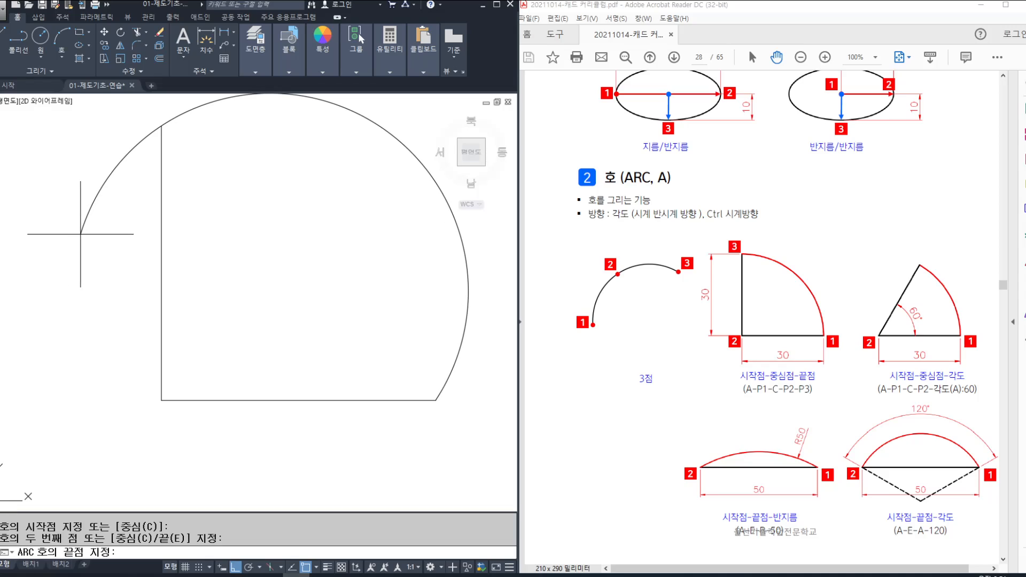
key("Escape")
mouse_move(439, 408)
left_mouse_down()
mouse_move(380, 202)
mouse_move(201, 134)
mouse_move(146, 126)
left_mouse_up()
left_click_drag(139, 382, 172, 379)
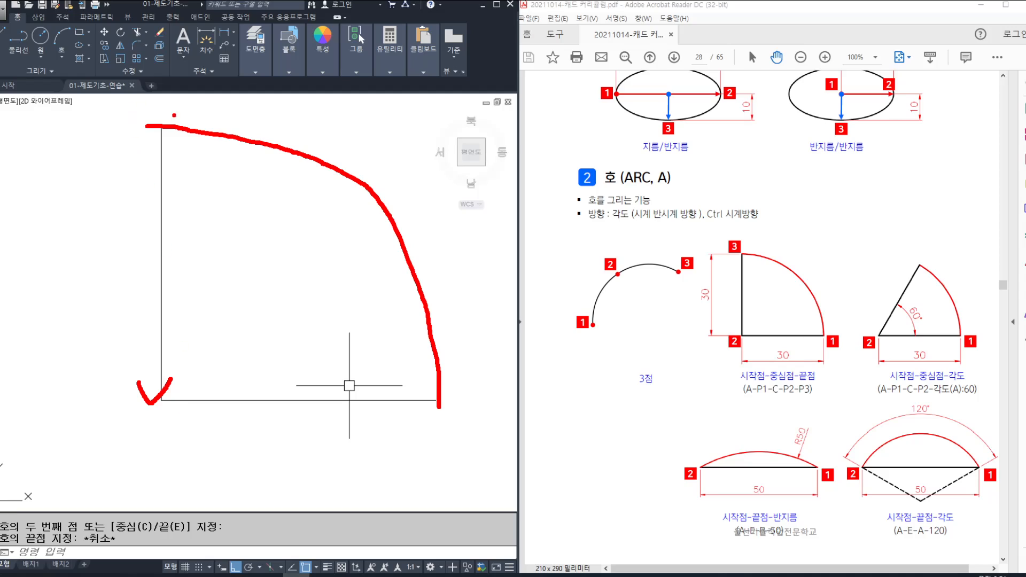
mouse_move(184, 131)
left_mouse_down()
mouse_move(165, 155)
mouse_move(187, 119)
mouse_move(152, 160)
left_mouse_up()
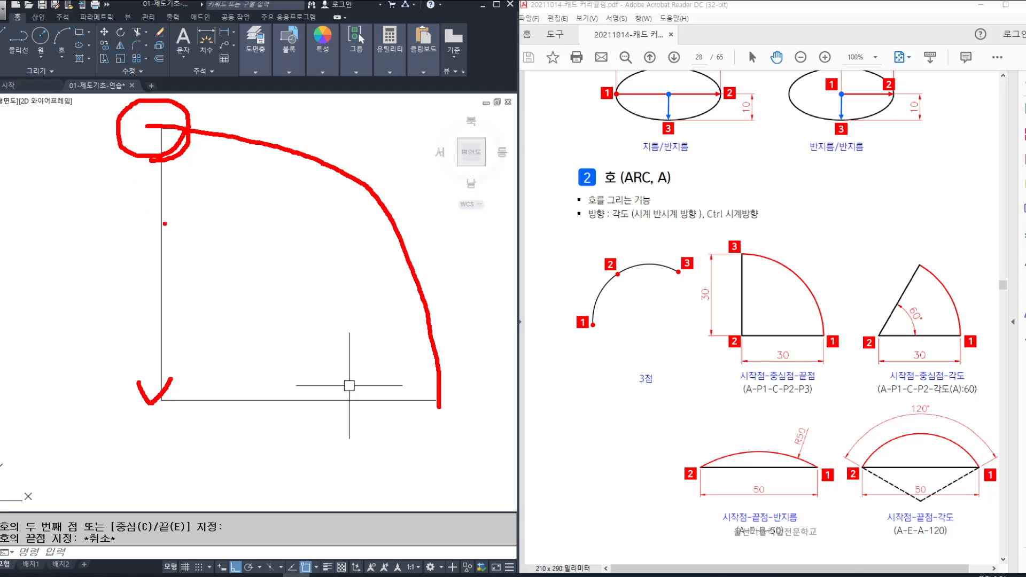
left_click_drag(464, 410, 439, 441)
left_click_drag(114, 425, 147, 458)
mouse_move(77, 113)
left_mouse_down()
mouse_move(64, 136)
mouse_move(74, 151)
left_mouse_up()
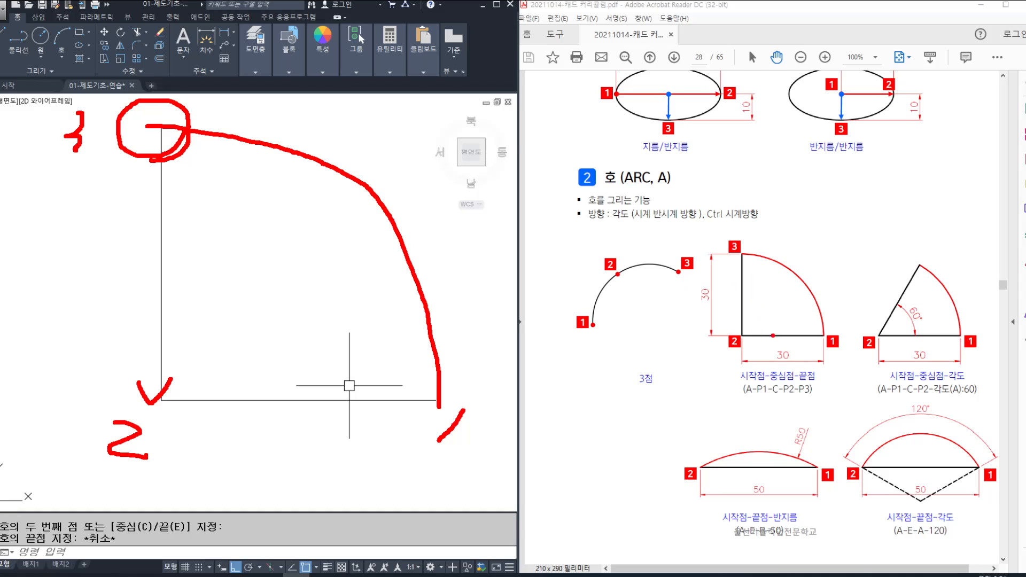
key("Escape")
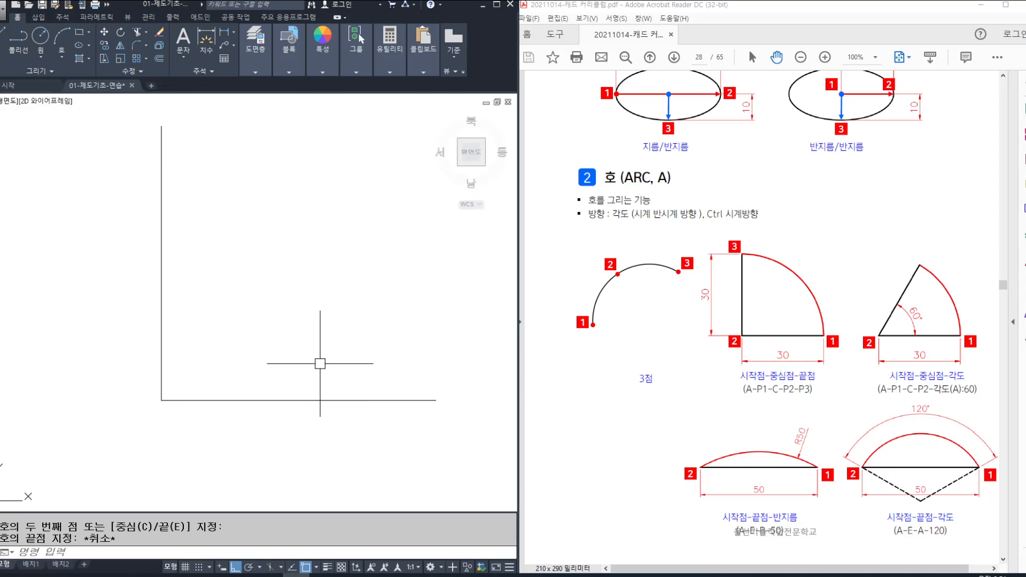
- Draw a quarter arc from the horizontal line's right end, using the Center option at the corner and ending at the vertical line's upper end
key("Escape")
key("Escape")
type("a")
key("Return")
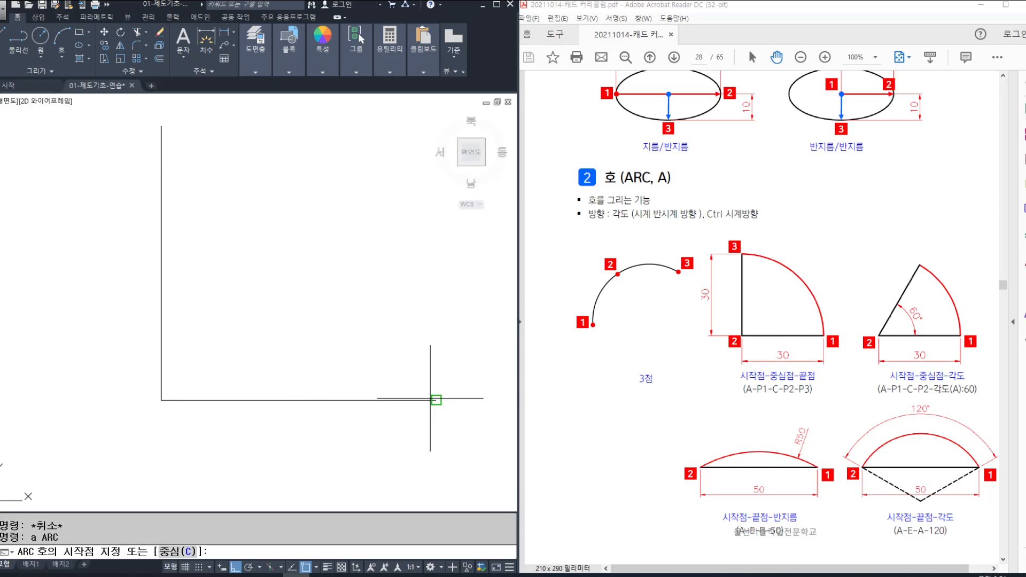
left_click(436, 400)
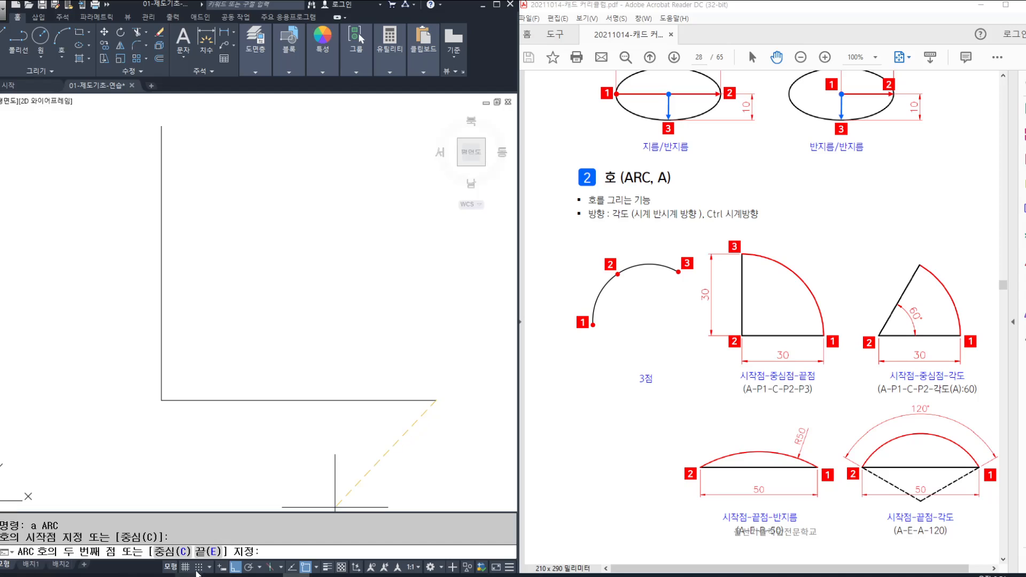
type("c")
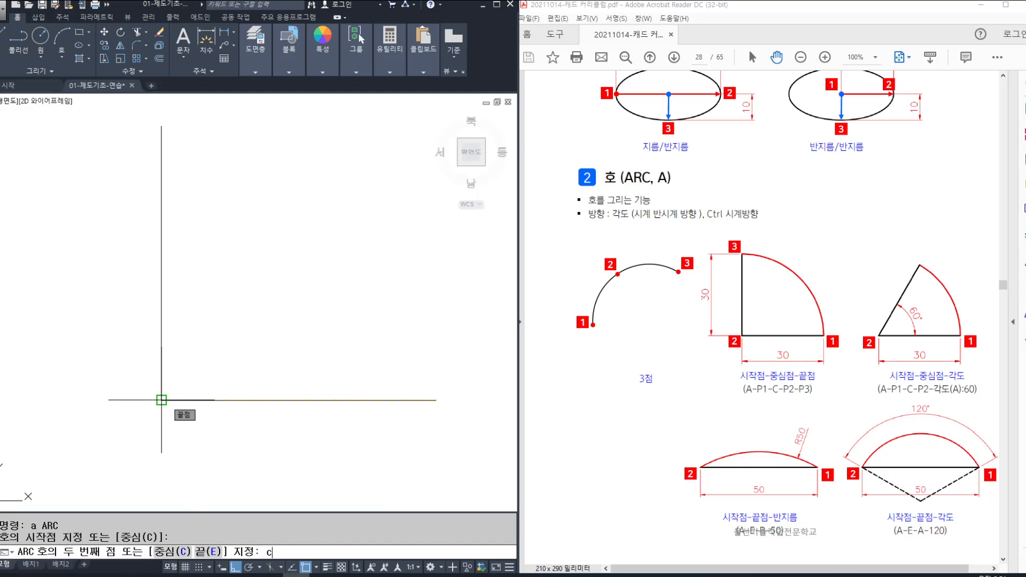
key("Return")
left_click(162, 399)
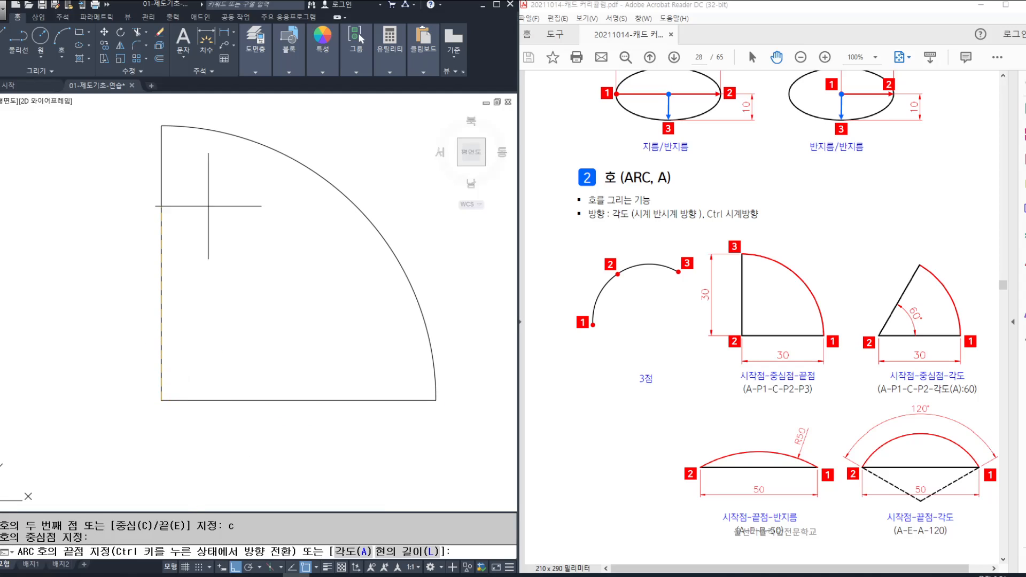
left_click(162, 125)
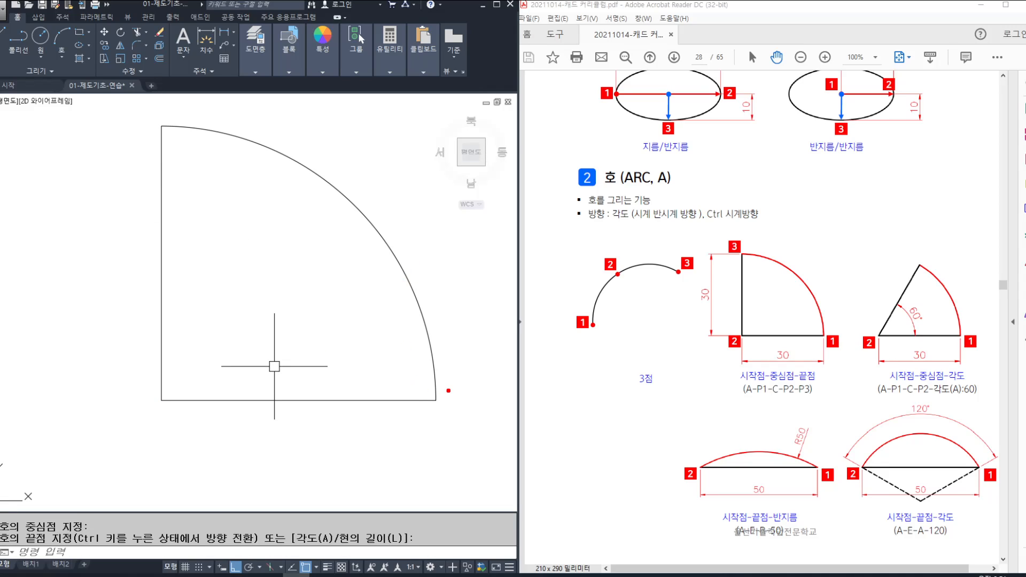
left_click_drag(449, 387, 430, 437)
left_click_drag(162, 404, 158, 453)
left_click_drag(147, 126, 152, 151)
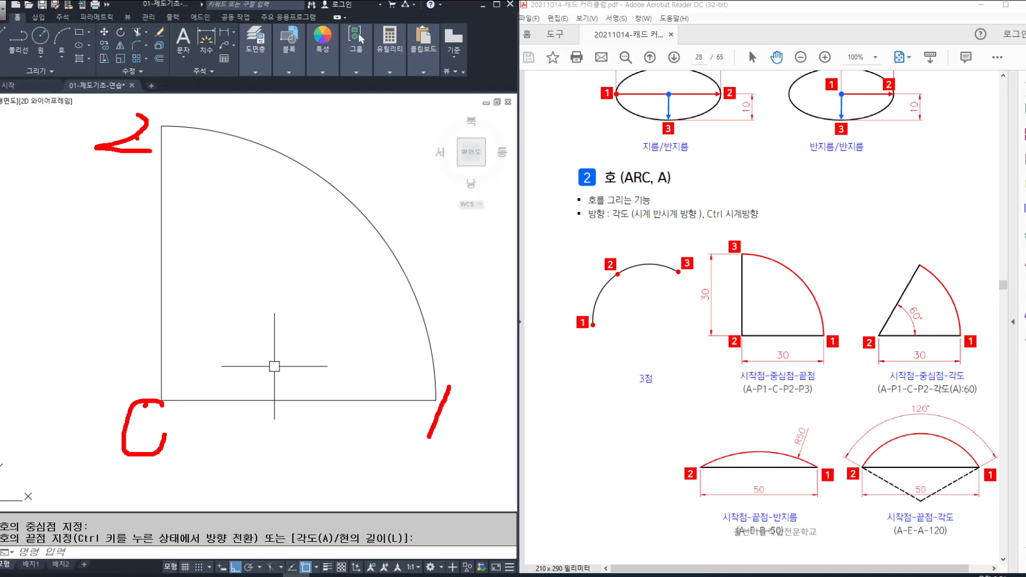
left_click_drag(157, 110, 170, 109)
key("Escape")
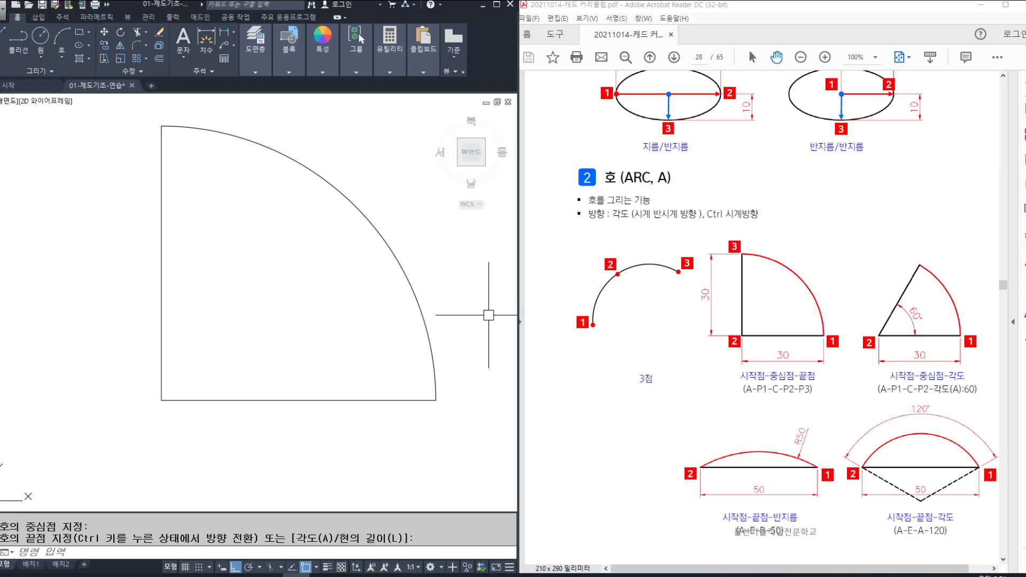
- Erase the quarter arc, keeping the two perpendicular lines
mouse_move(366, 309)
middle_mouse_down()
mouse_move(358, 298)
mouse_move(306, 333)
middle_mouse_up()
middle_click_drag(327, 382, 323, 313)
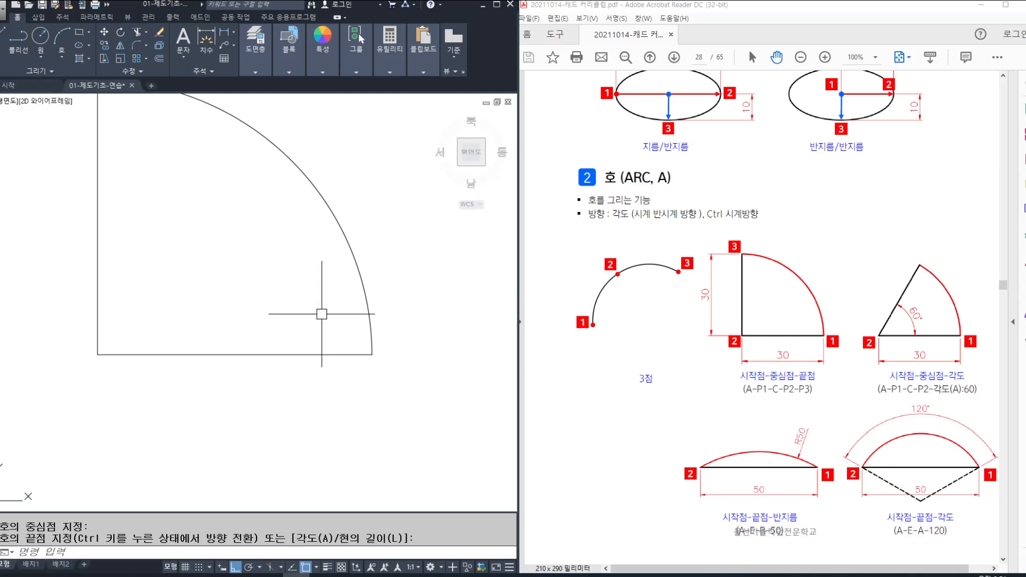
scroll(334, 319, "down", 1)
left_click(334, 248)
key("Delete")
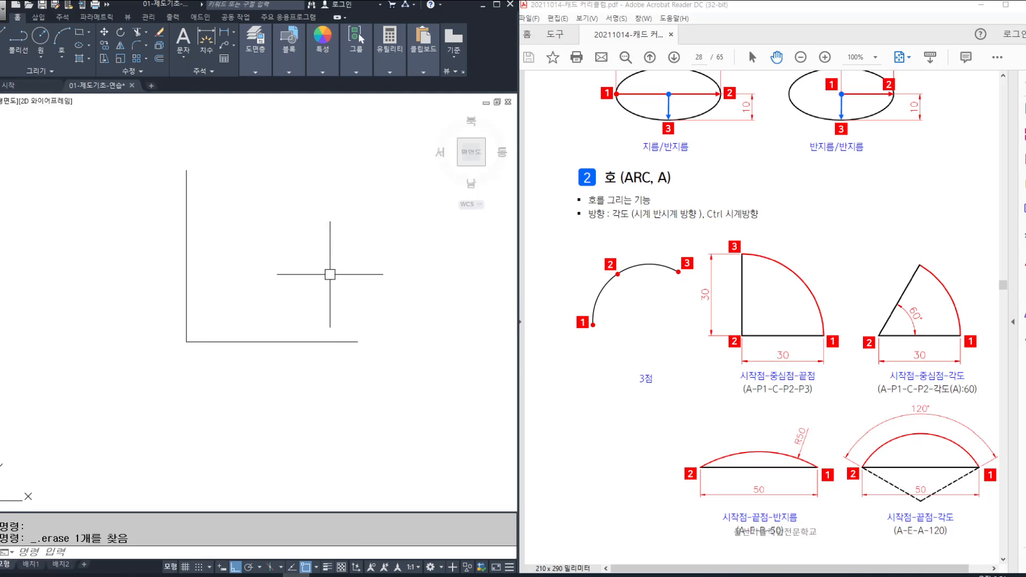
- Draw a circle centred on the lines' corner through the vertical line's upper end and trim it to the quarter arc between the lines
key("Escape")
type("c")
key("Return")
left_click(186, 342)
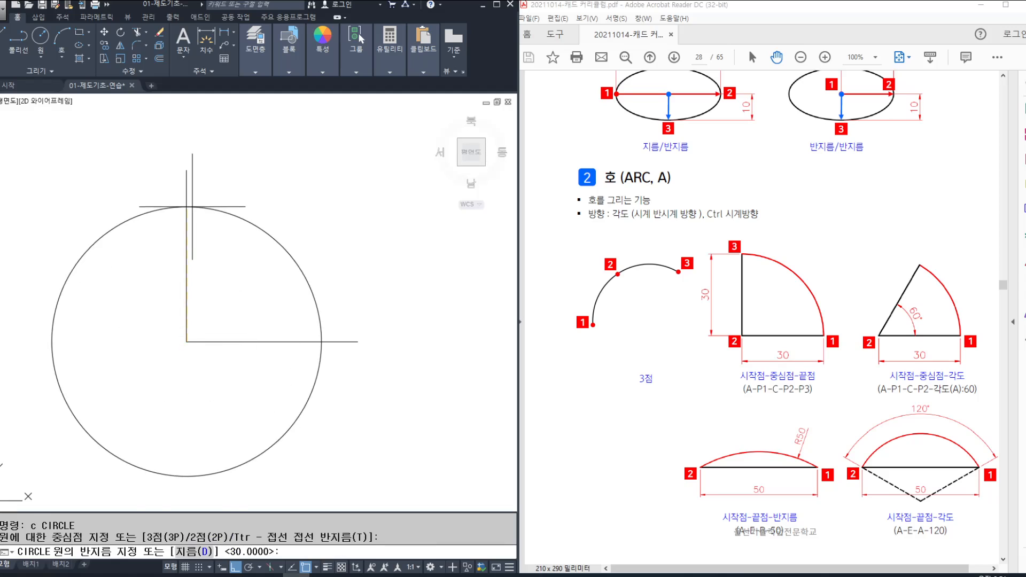
type("tr")
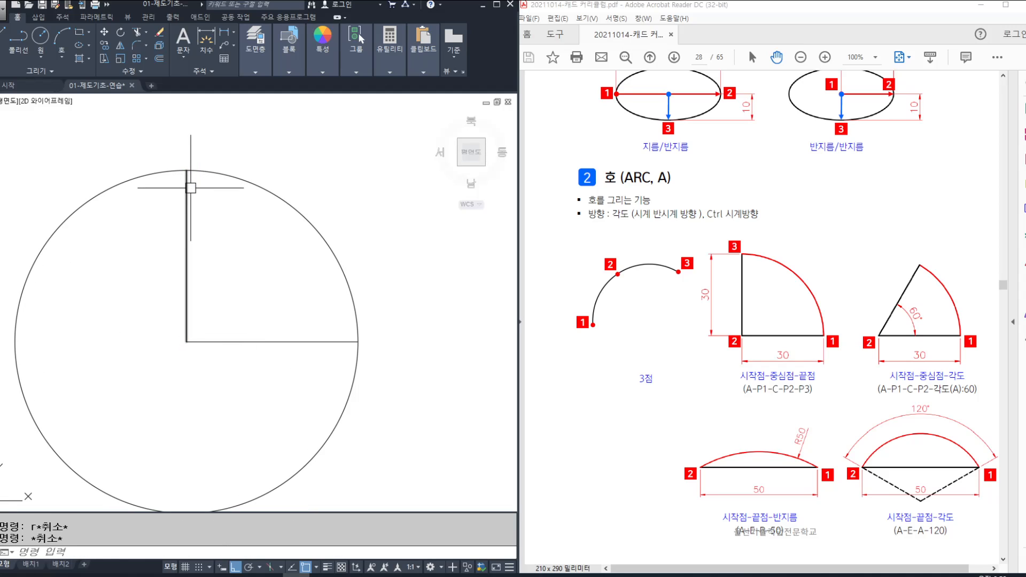
key("Return")
left_click(141, 180)
left_click(286, 339)
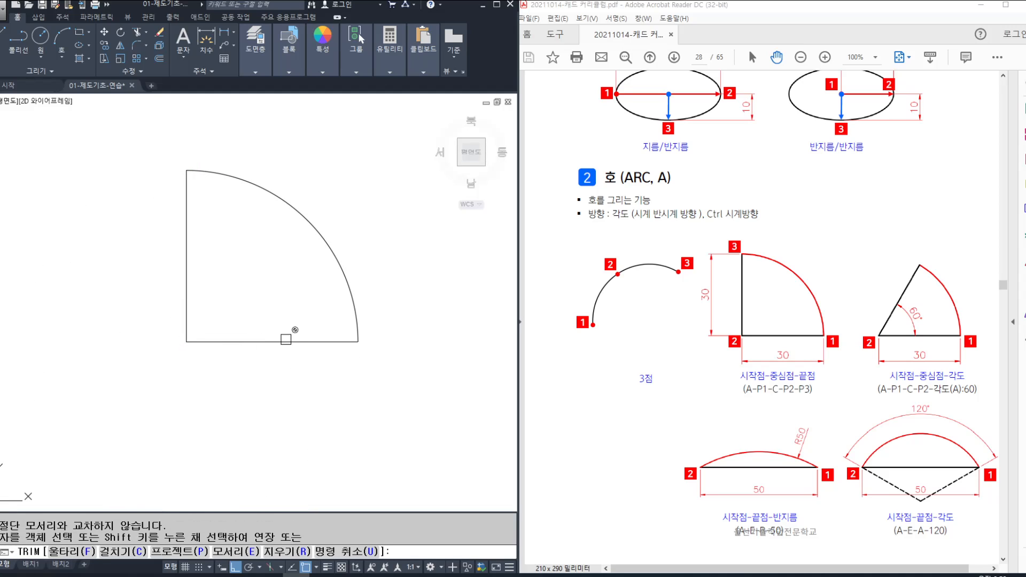
key("Escape")
mouse_move(286, 339)
middle_mouse_down()
mouse_move(258, 322)
mouse_move(266, 328)
mouse_move(178, 328)
mouse_move(235, 275)
middle_mouse_up()
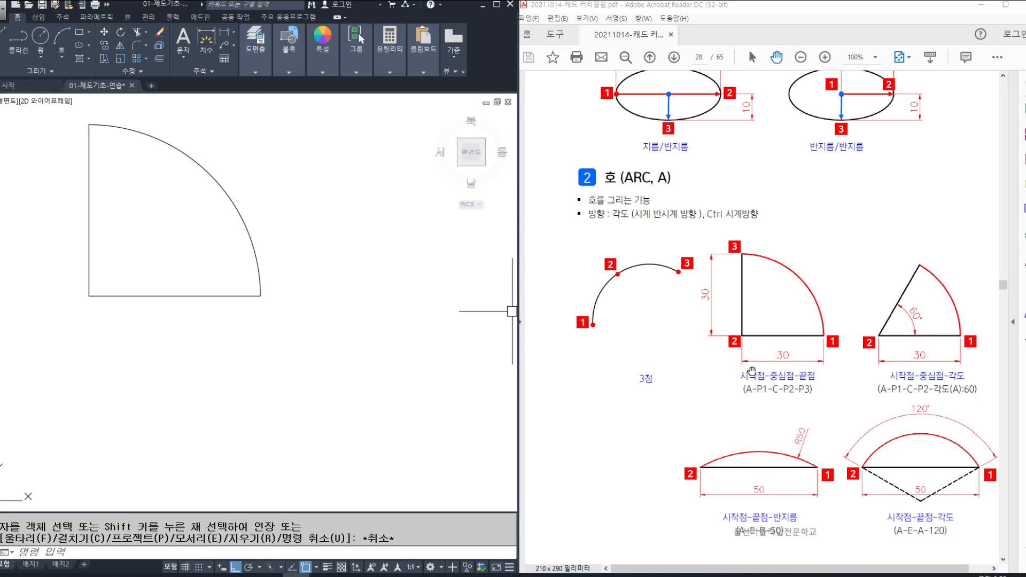
- Review the handout's A-P1-C-P2-P3 sequence and find the matching Start, Center, End entry among the arc methods
left_click_drag(726, 377, 826, 403)
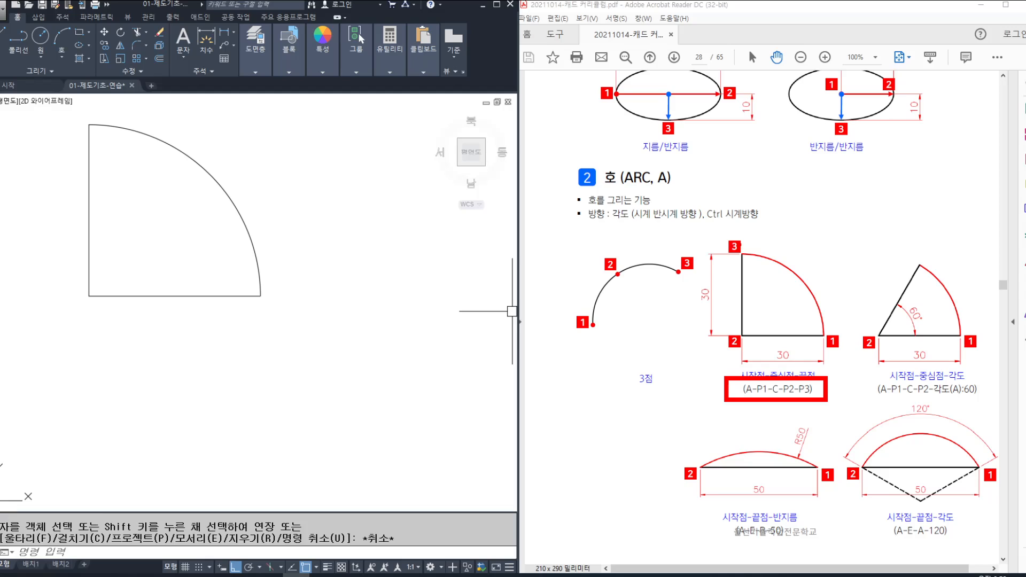
key("Escape")
scroll(896, 406, "up", 1)
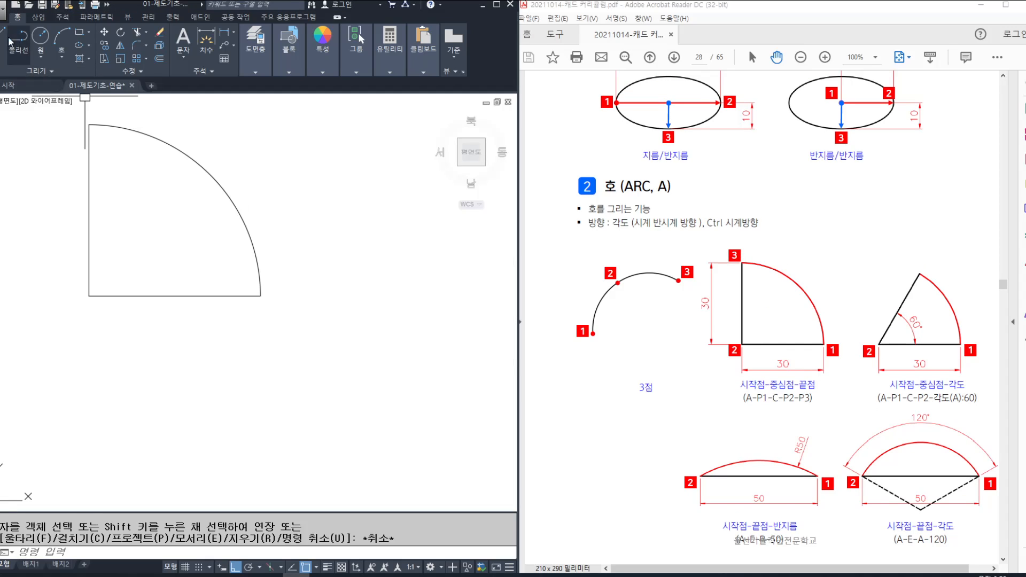
left_click(60, 55)
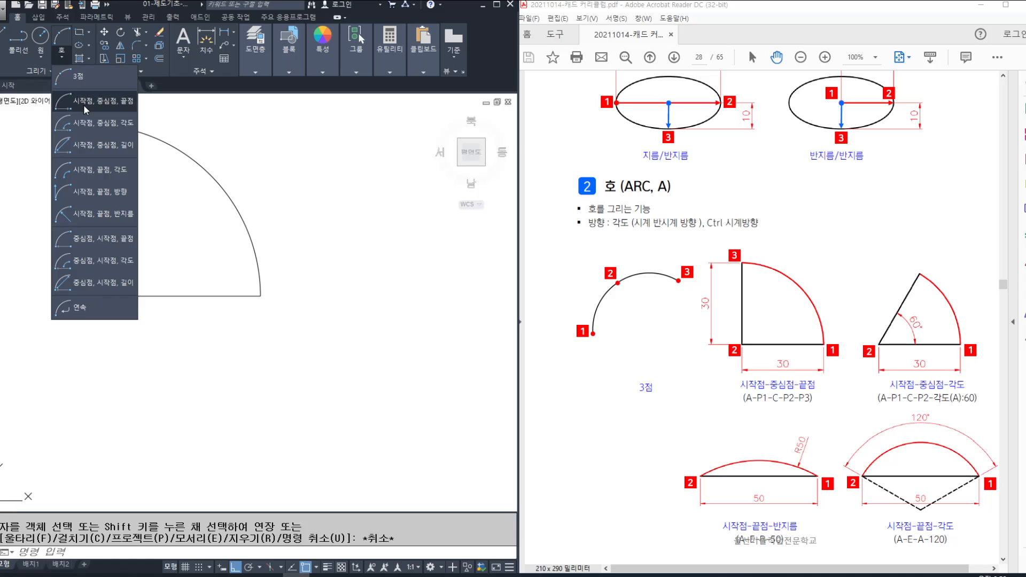
left_click(205, 299)
middle_click_drag(184, 243, 222, 322)
- Erase the trimmed quarter arc so only the two perpendicular lines are left
key("Escape")
key("Escape")
type("e")
key("space")
left_click(330, 196)
left_click(191, 284)
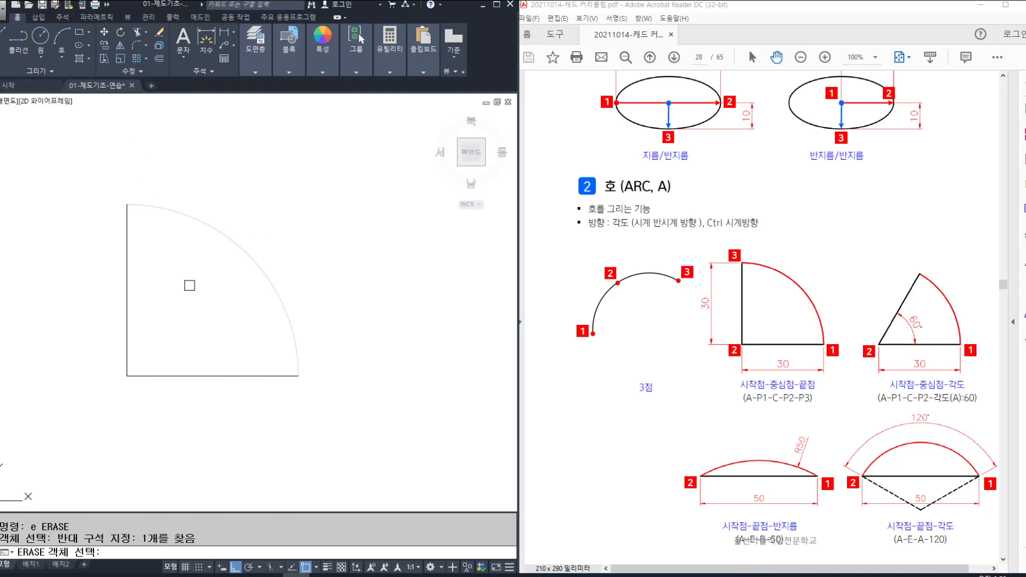
key("space")
- Draw a Start, Center, End arc from the horizontal line's right end, centred on the corner, to the vertical line's upper end
left_click(58, 58)
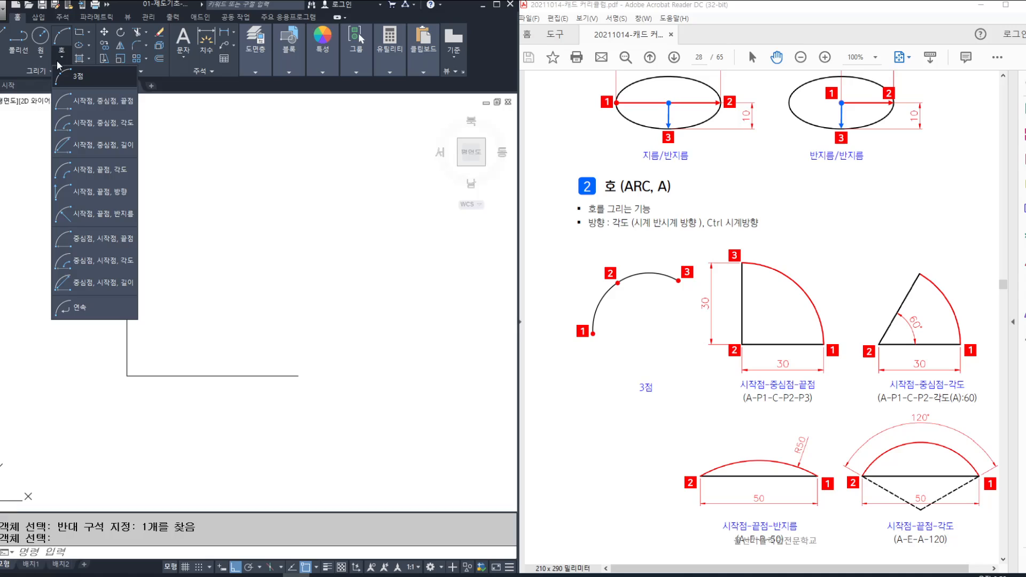
left_click(87, 102)
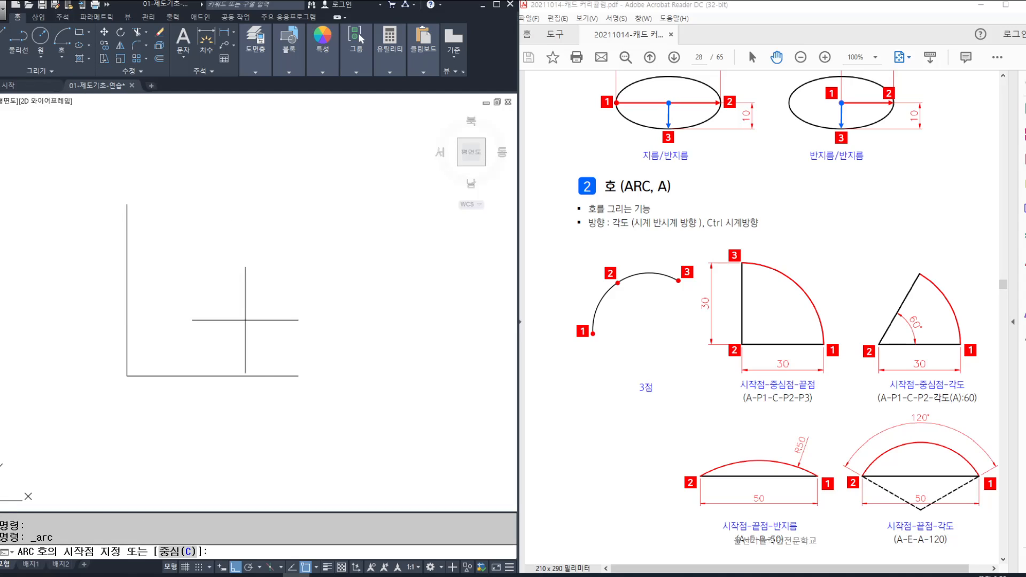
left_click(299, 376)
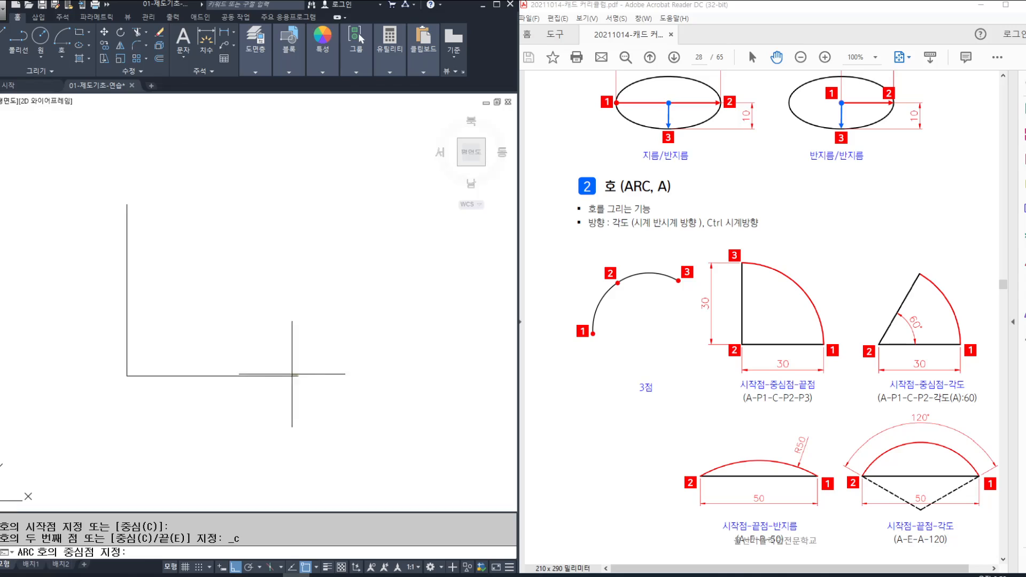
left_click(126, 376)
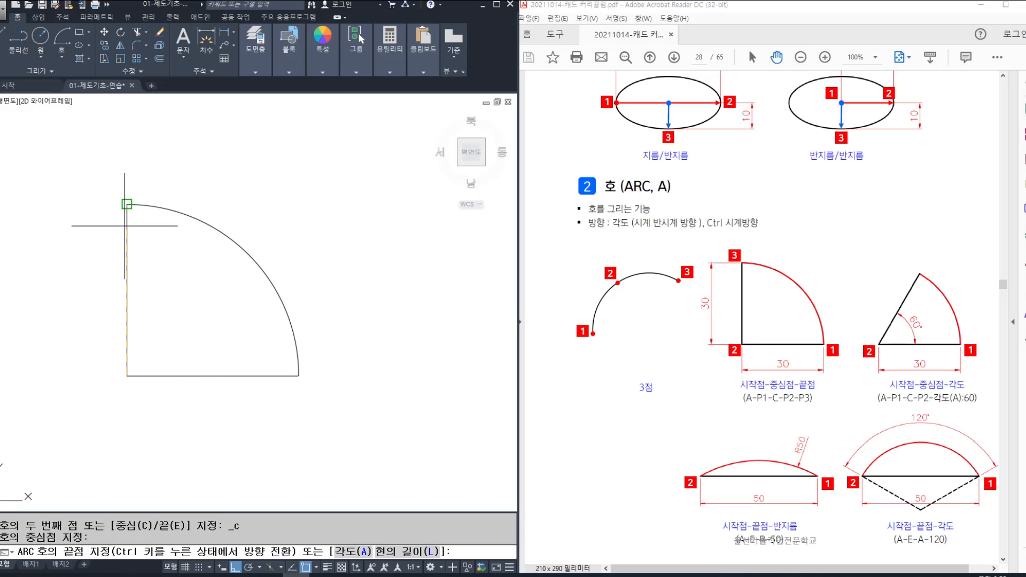
left_click(124, 202)
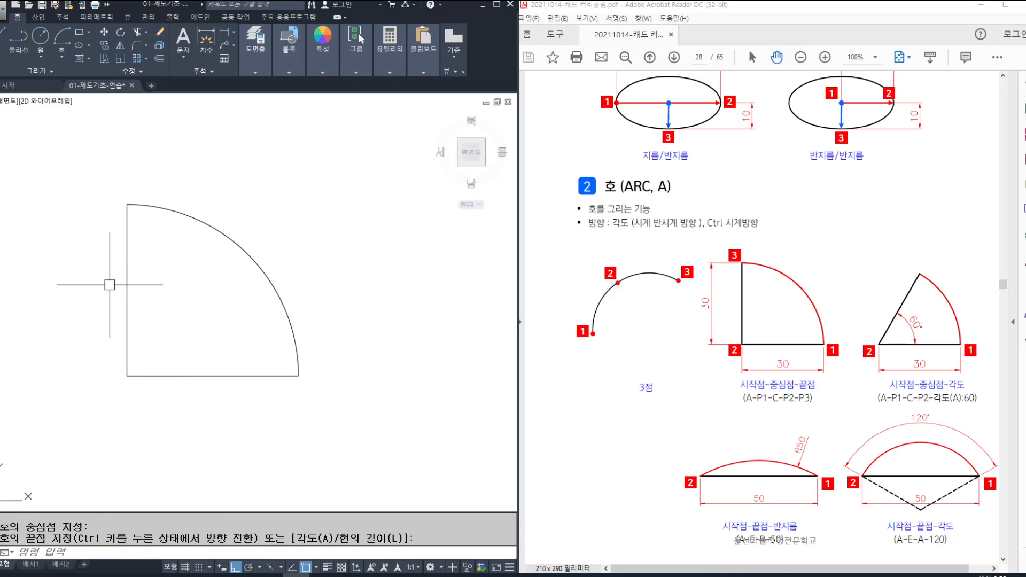
- Examine the Start, Center, End arc method and relate its point order to the finished arc's start, corner and end points
left_click(65, 57)
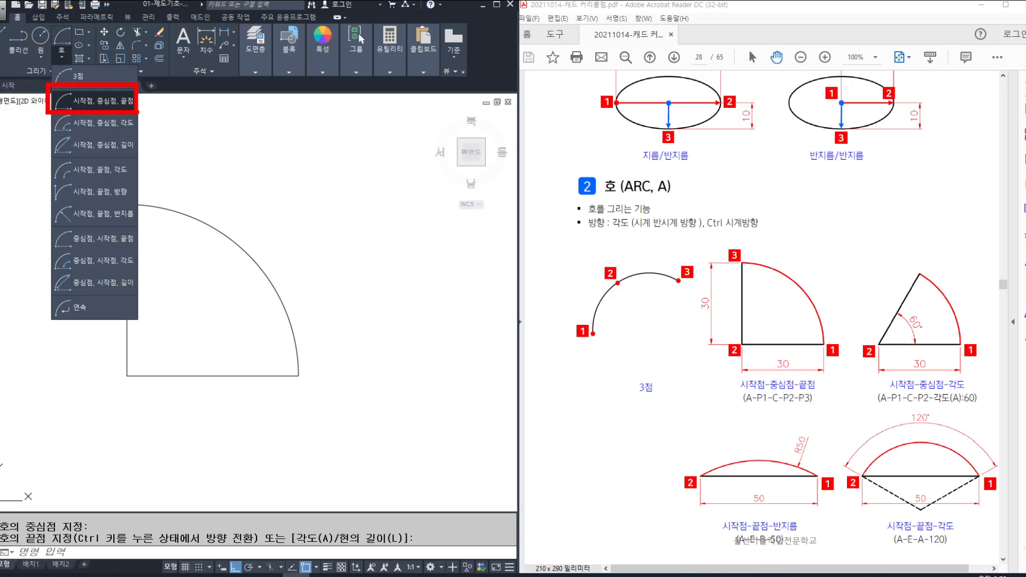
mouse_move(138, 106)
left_mouse_down()
mouse_move(219, 160)
mouse_move(193, 374)
mouse_move(215, 356)
left_mouse_up()
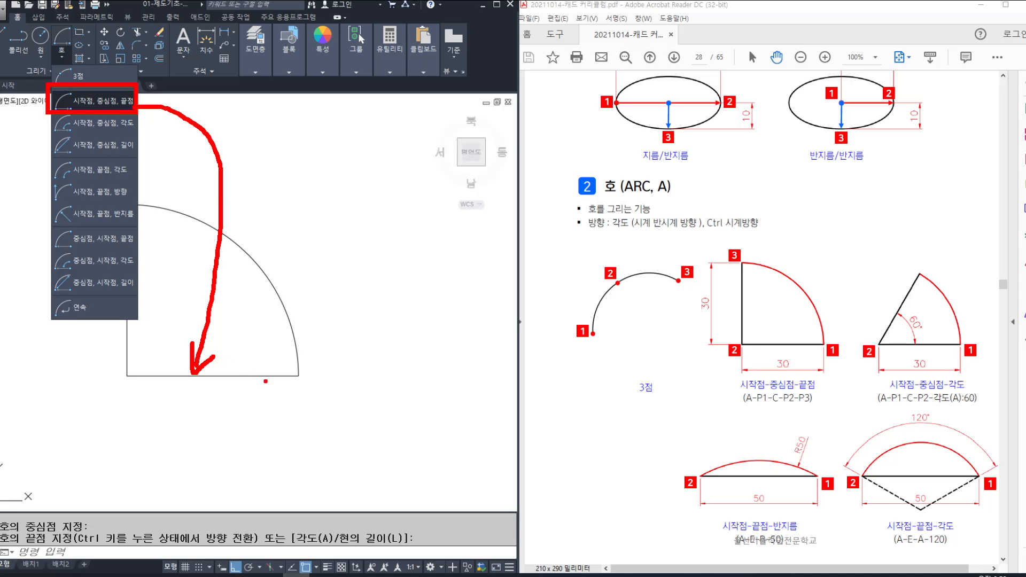
mouse_move(206, 439)
left_mouse_down()
mouse_move(177, 447)
mouse_move(212, 477)
left_mouse_up()
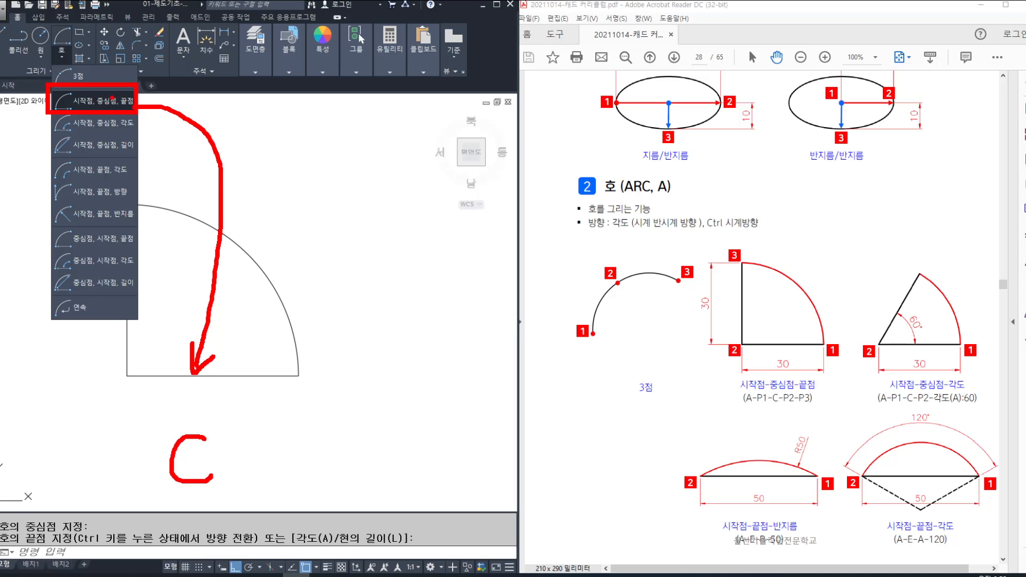
left_click_drag(279, 355, 313, 353)
left_click_drag(112, 353, 138, 363)
left_click_drag(157, 201, 132, 206)
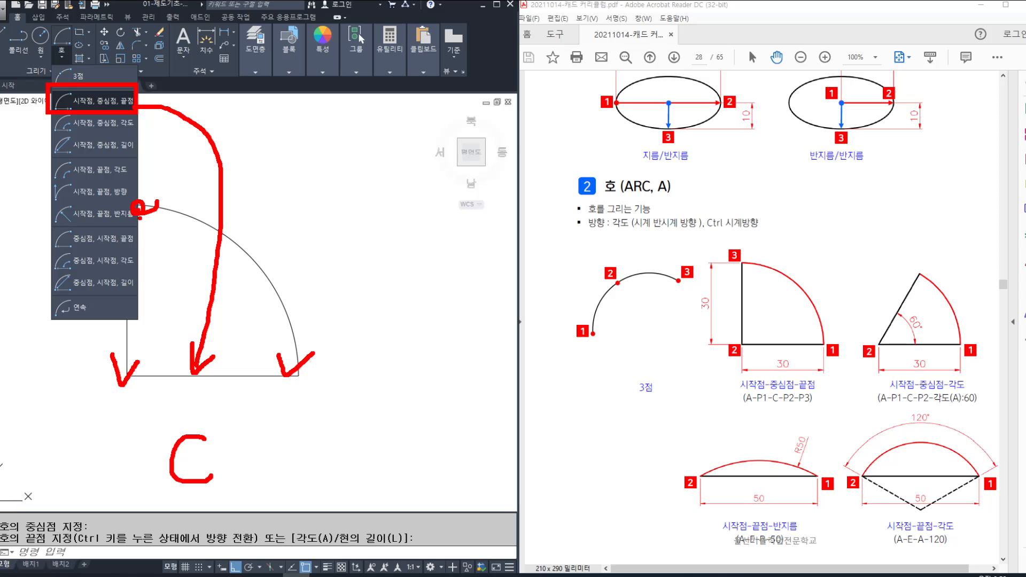
key("Escape")
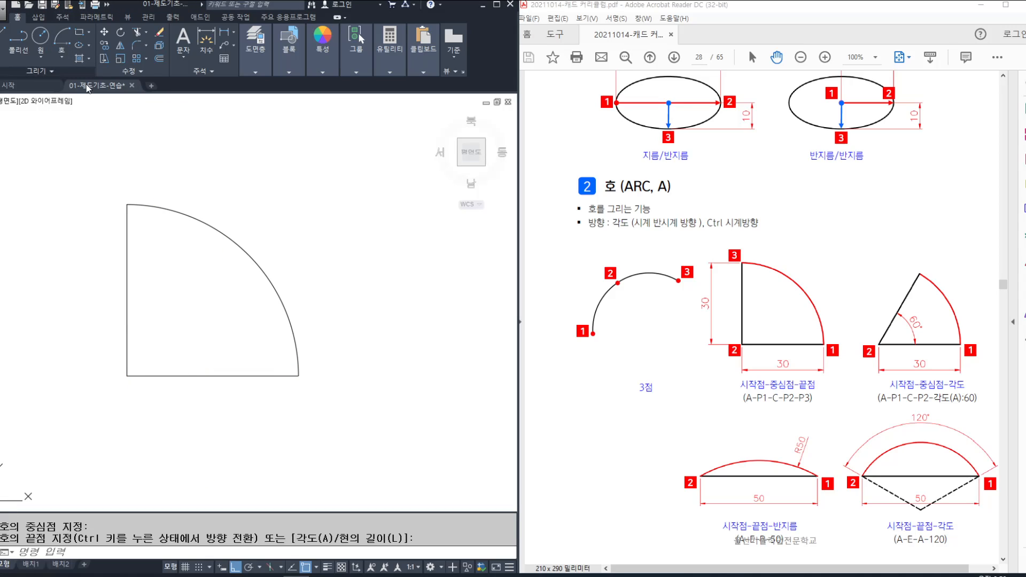
left_click(40, 57)
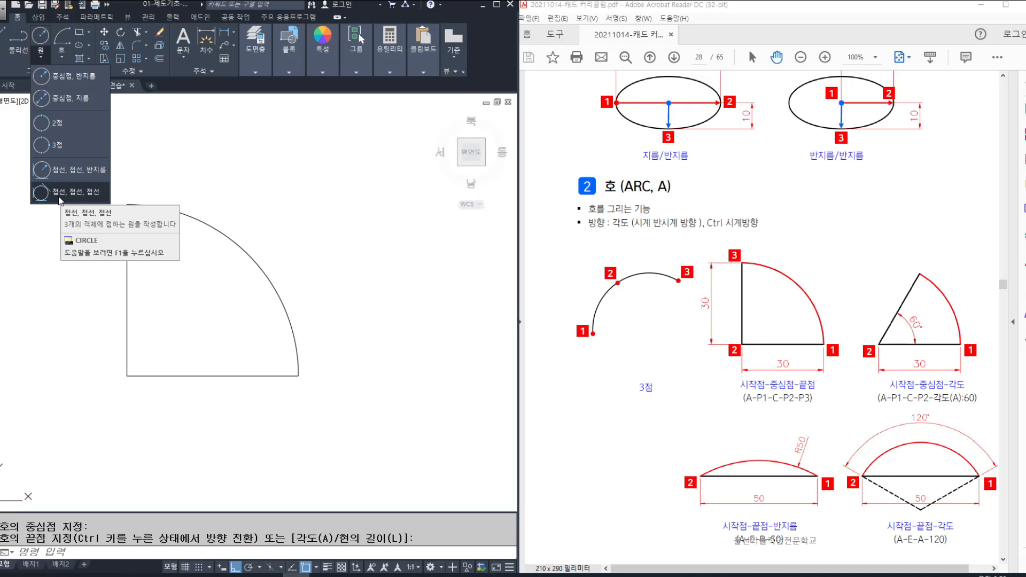
left_click(58, 57)
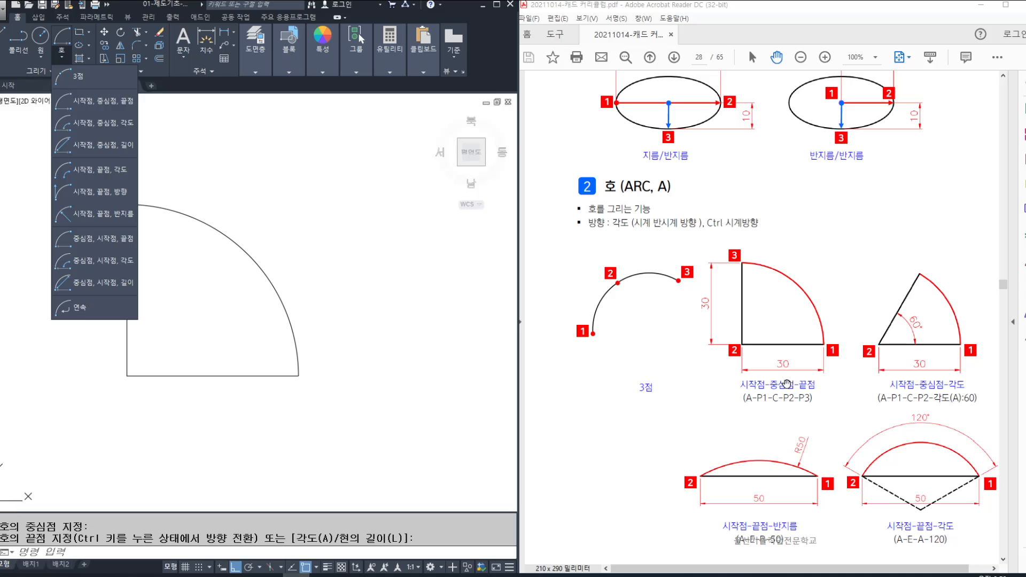
left_click(335, 313)
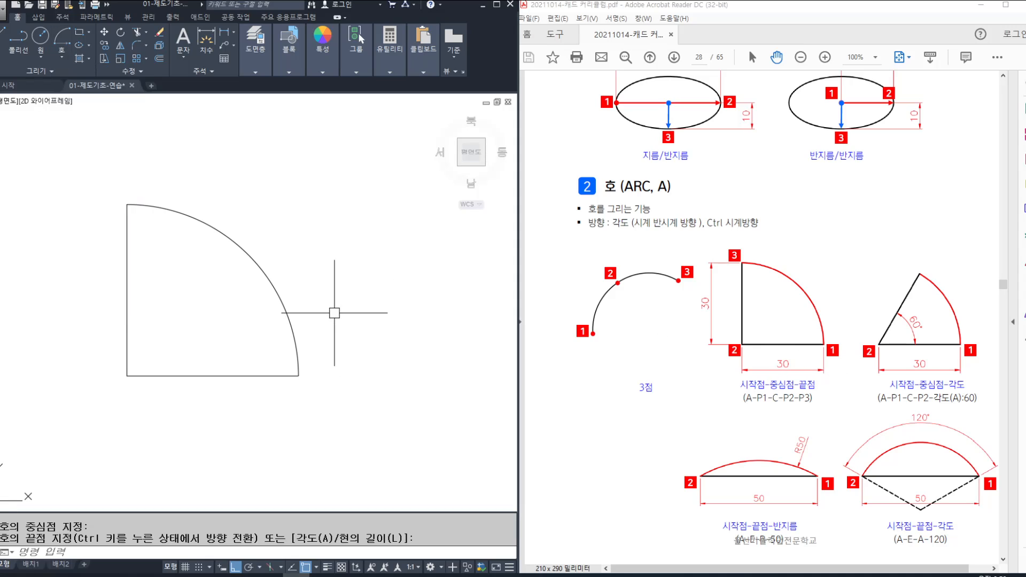
middle_click_drag(334, 313, 280, 305)
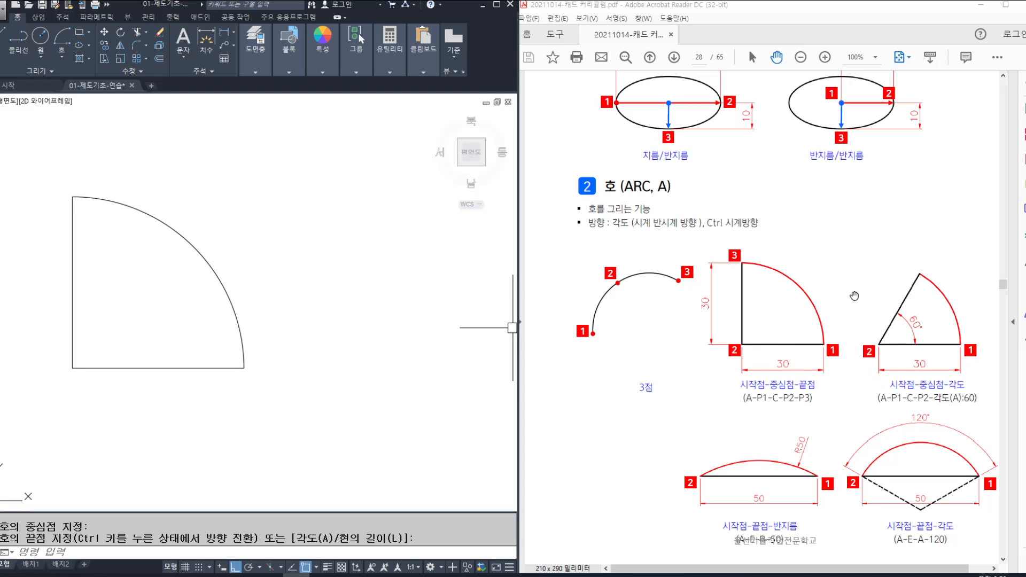
left_click_drag(842, 247, 985, 401)
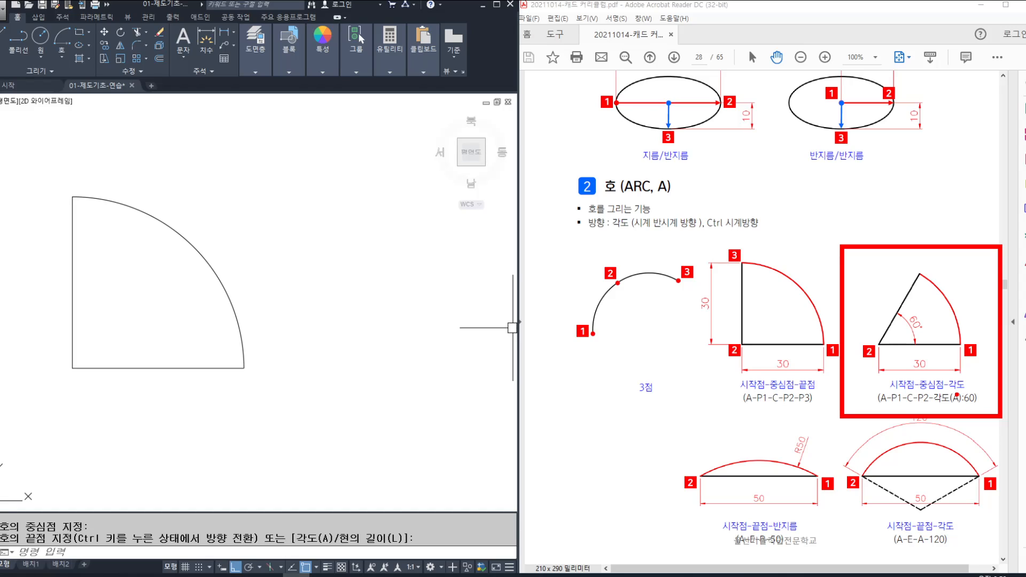
key("Escape")
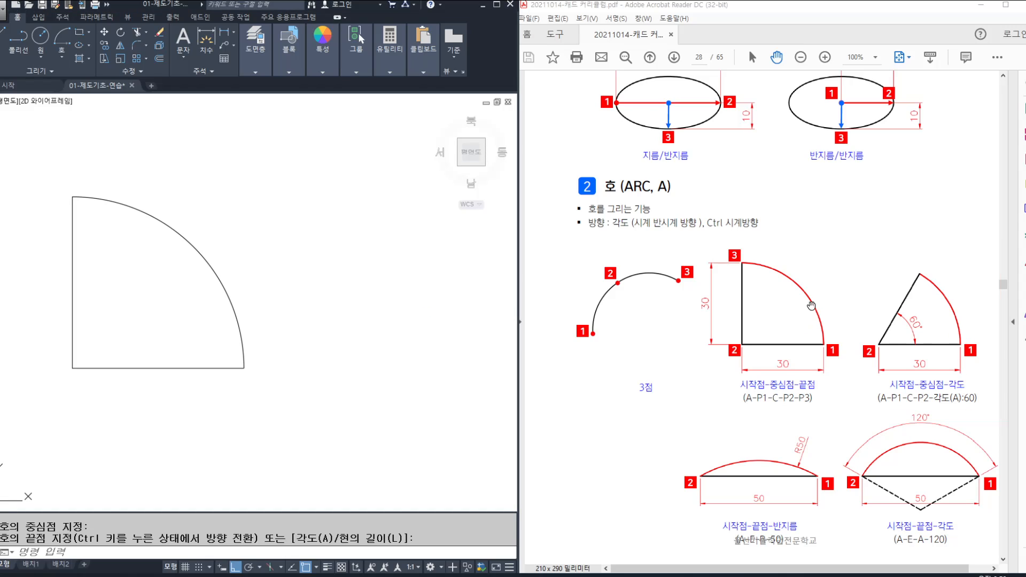
- Draw a horizontal line 30 long in an empty part of the drawing, away from the quarter arc figure
middle_click_drag(375, 344, 134, 334)
key("Escape")
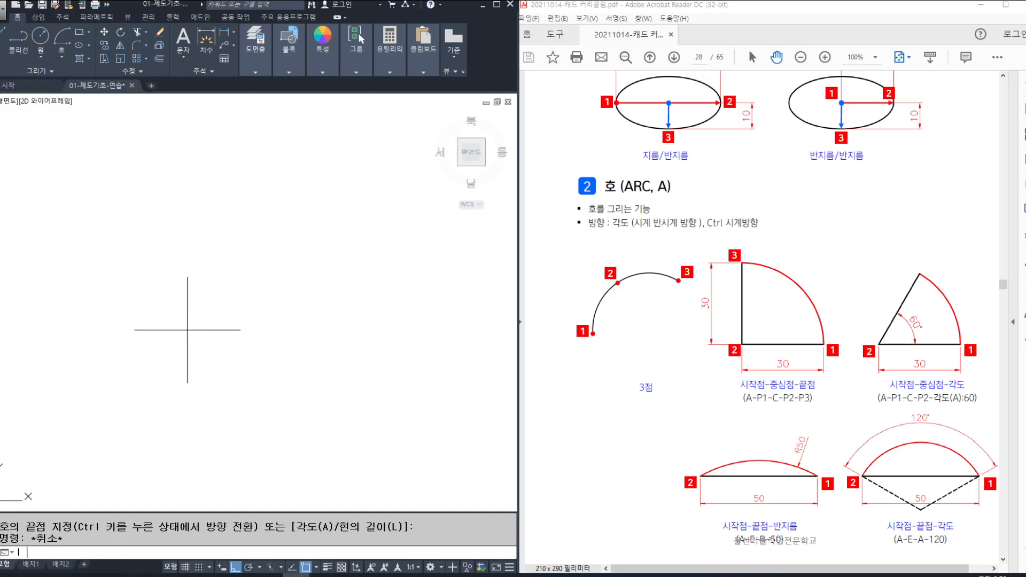
type("l")
key("Return")
left_click(221, 354)
type("30")
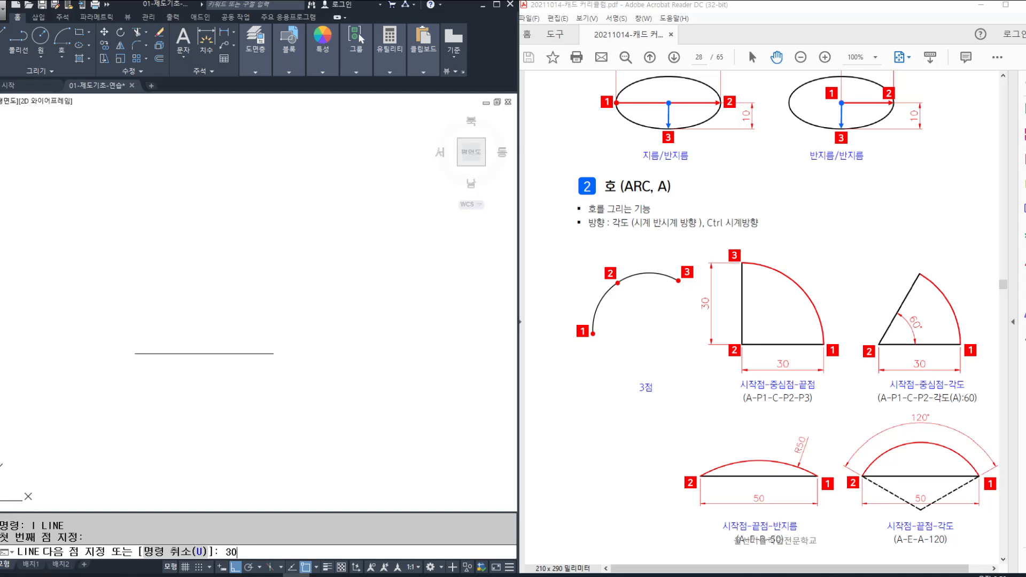
key("Return")
key("Return")
key("Escape")
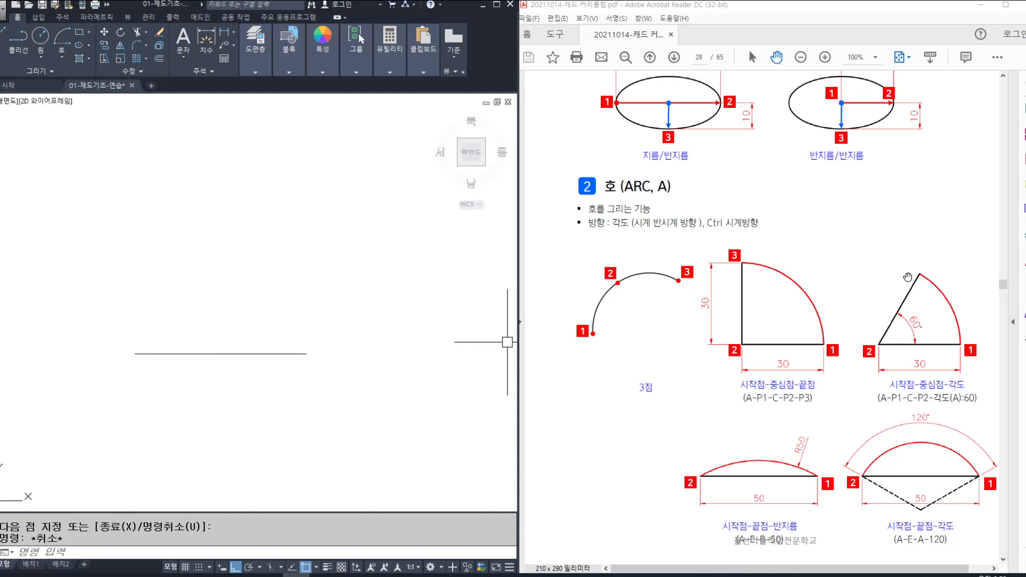
key("Escape")
- Rotate a copy of the horizontal line by 60 degrees about its left end, keeping the original line
scroll(134, 350, "up", 2)
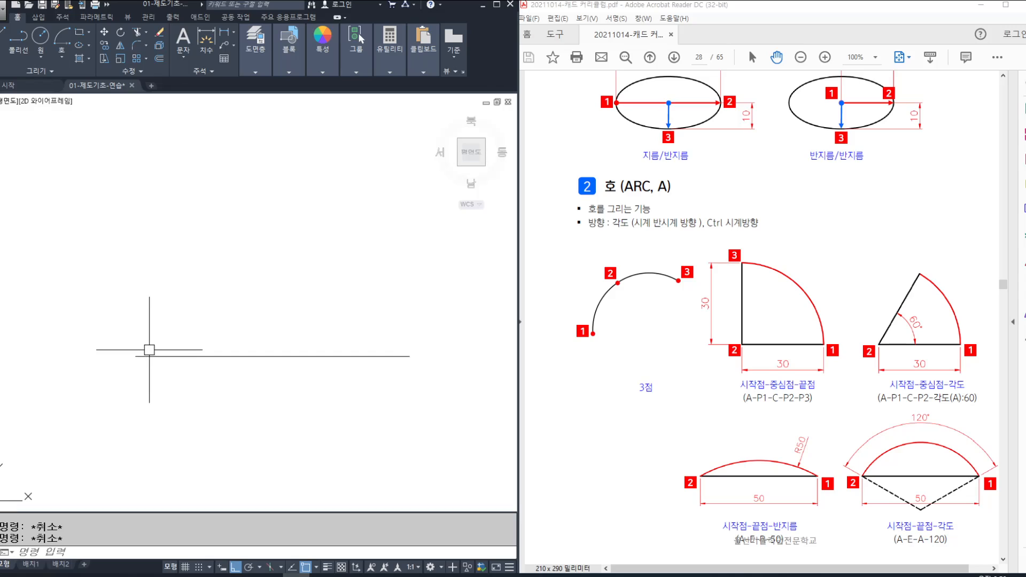
type("ro")
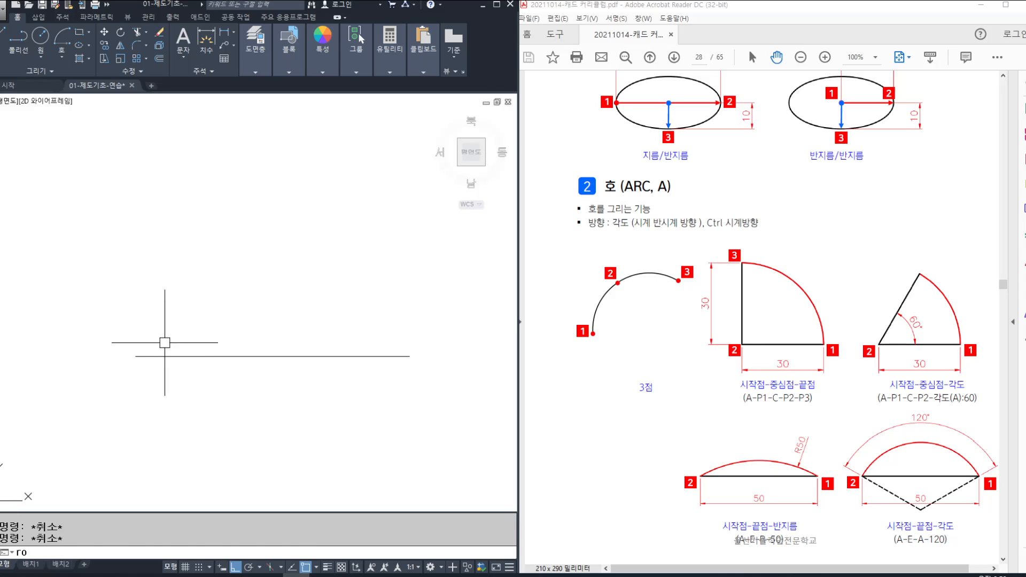
key("Return")
left_click(188, 341)
left_click(147, 378)
key("Return")
left_click(135, 357)
type("c")
key("Return")
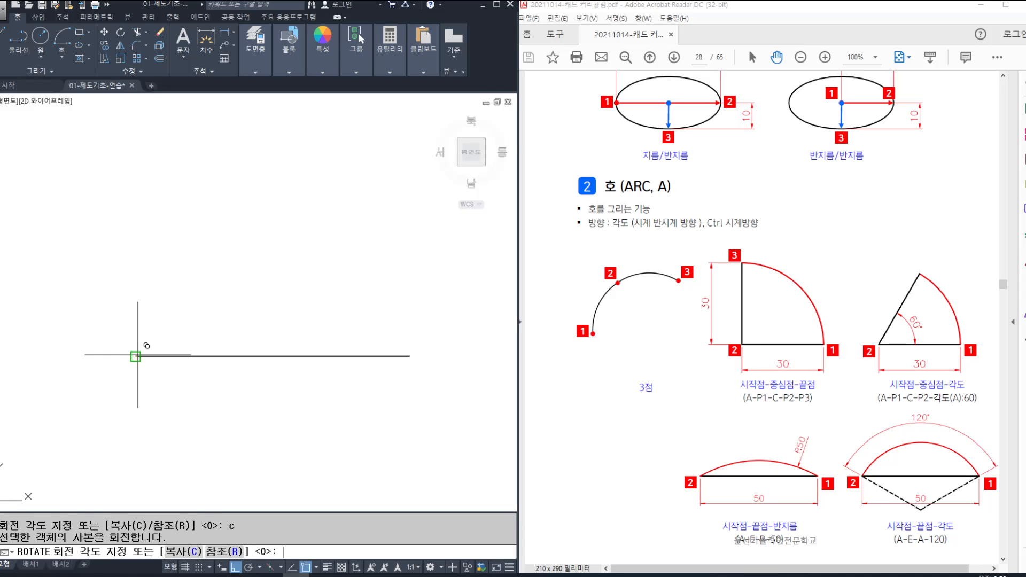
type("60")
key("Return")
middle_click_drag(248, 343, 194, 347)
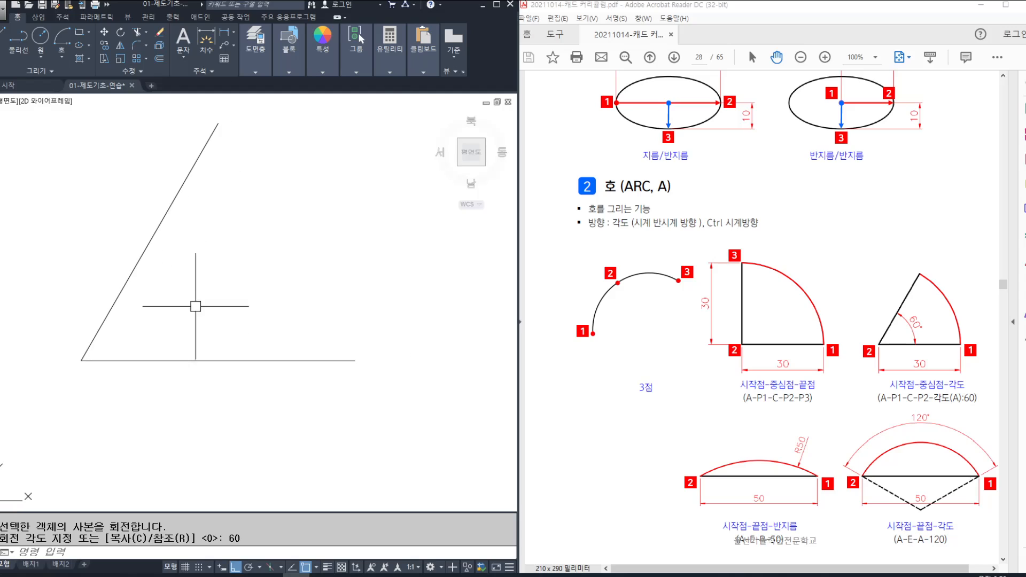
middle_click_drag(201, 296, 238, 298)
key("ctrl+2")
mouse_move(380, 351)
left_mouse_down()
mouse_move(396, 358)
mouse_move(405, 343)
left_mouse_up()
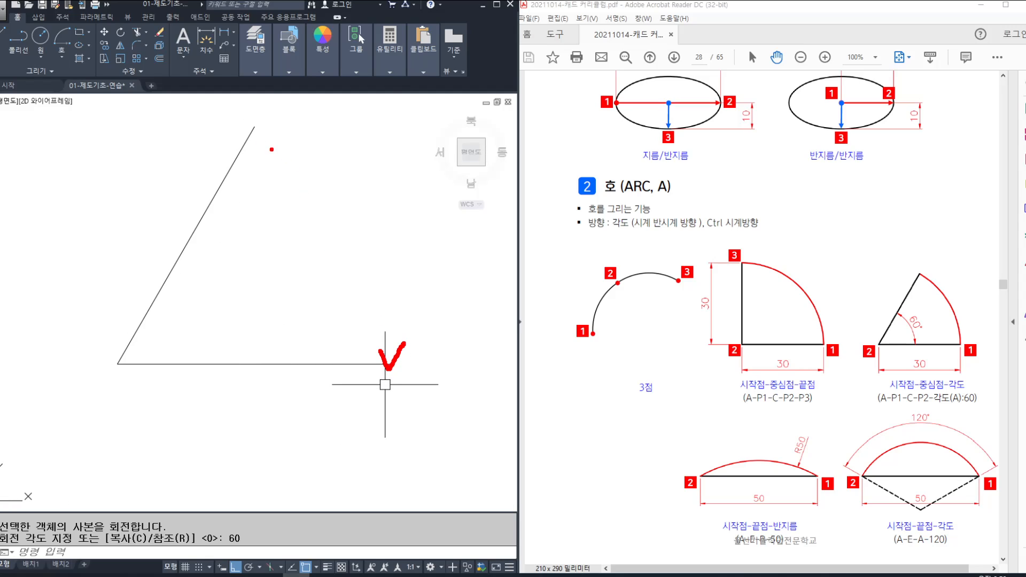
left_click_drag(222, 124, 283, 143)
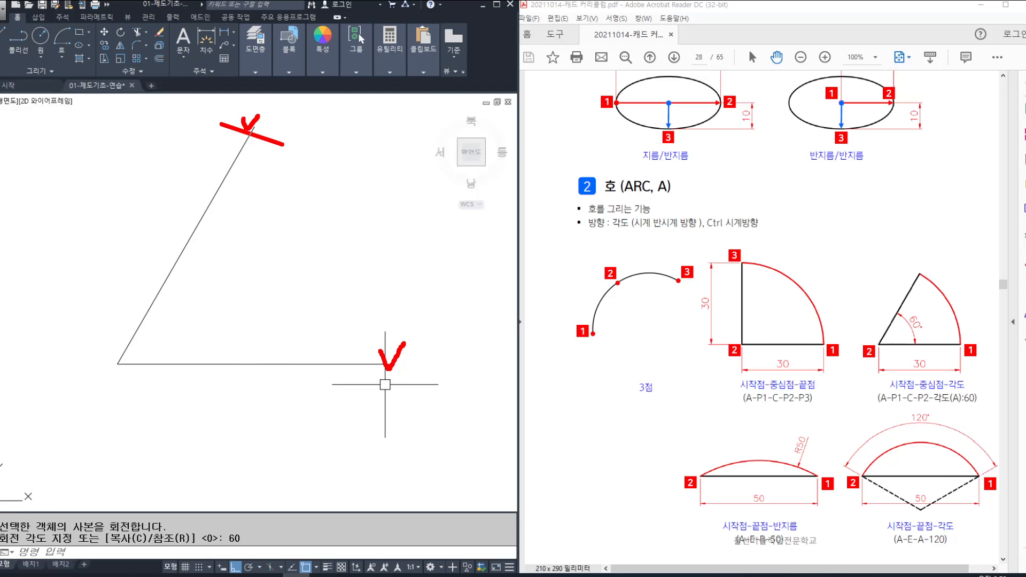
mouse_move(223, 127)
left_mouse_down()
mouse_move(367, 251)
mouse_move(396, 376)
mouse_move(373, 454)
left_mouse_up()
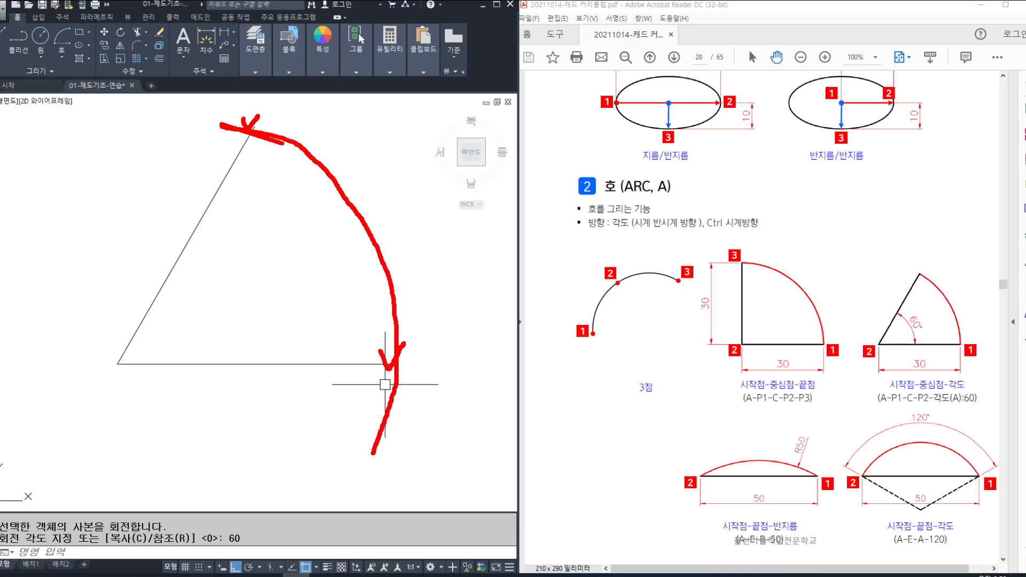
key("Escape")
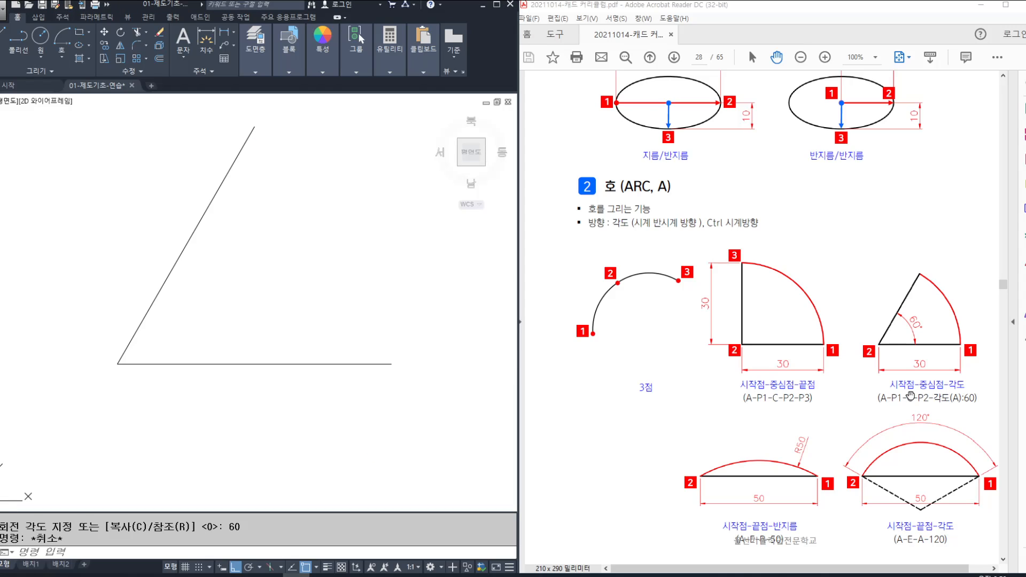
key("Escape")
type("c")
key("Return")
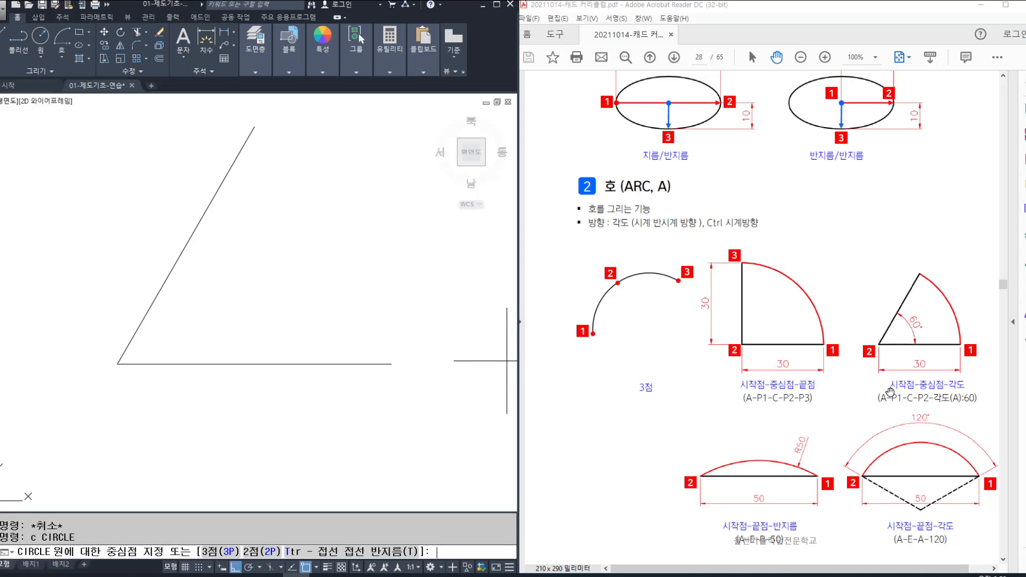
key("Escape")
- Draw an arc starting at the horizontal line's right end, centred on the corner, using the Angle option with 60 degrees
type("a")
key("Return")
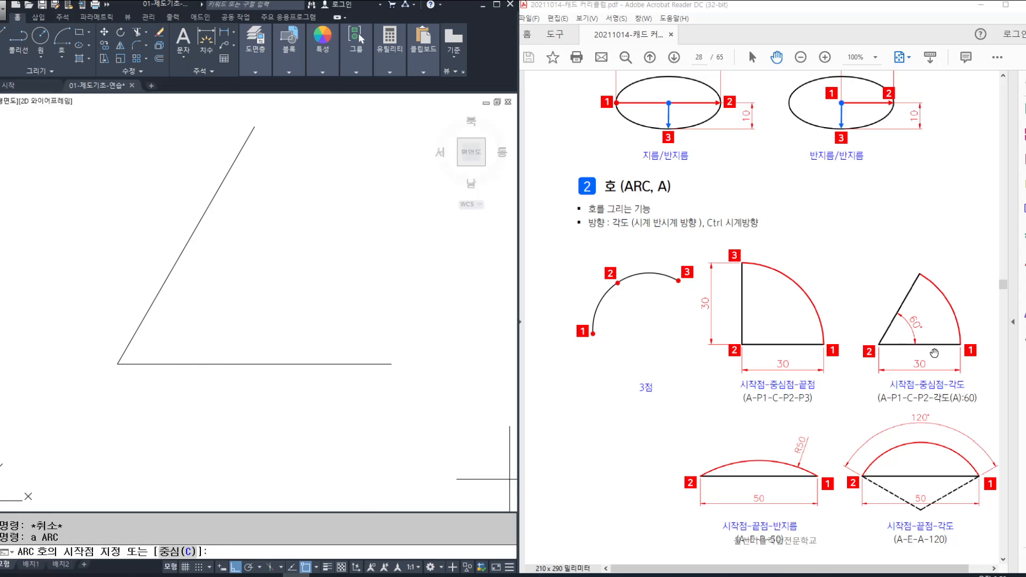
left_click(391, 364)
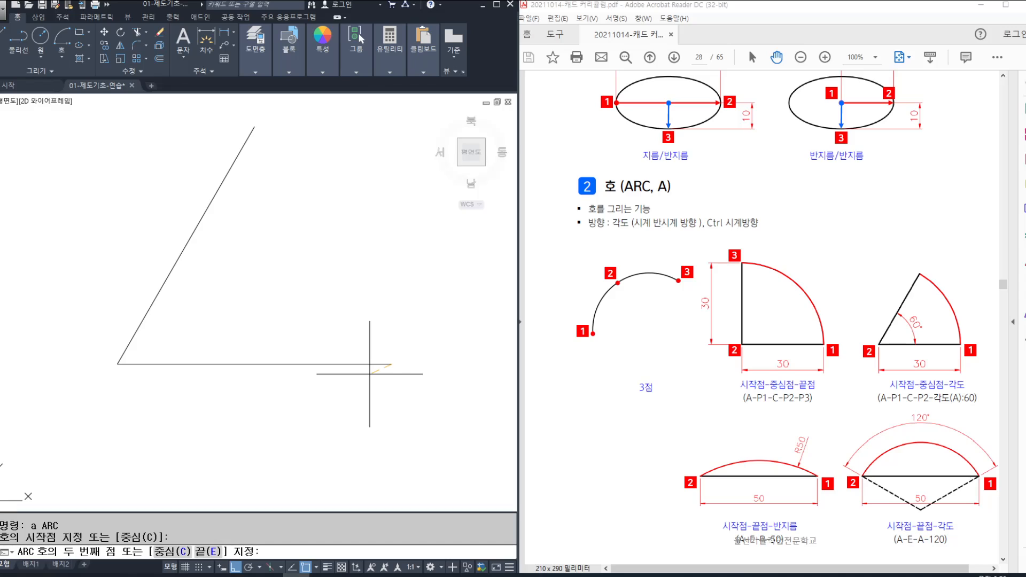
left_click(170, 552)
left_click(117, 364)
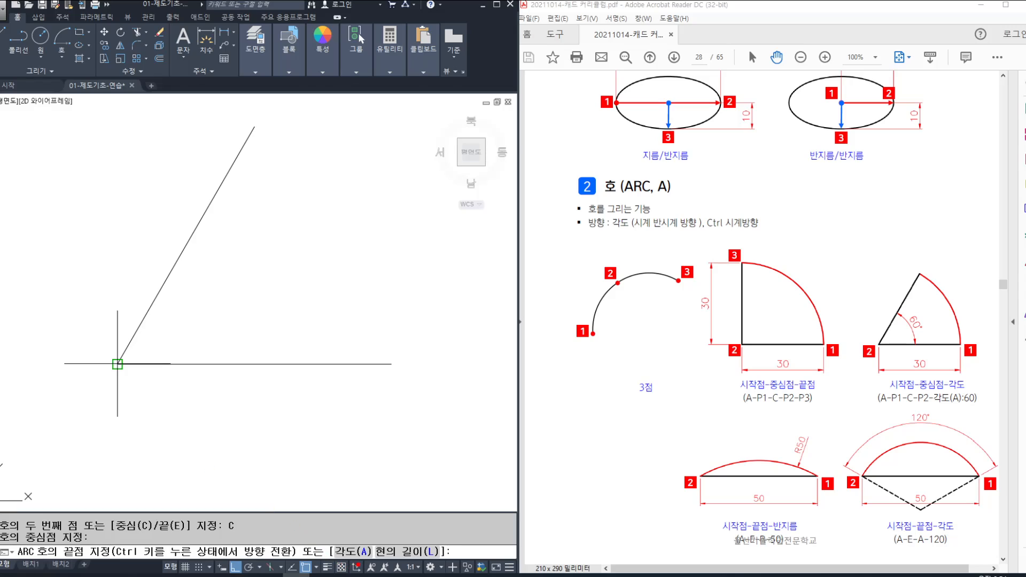
mouse_move(327, 564)
left_mouse_down()
mouse_move(336, 531)
mouse_move(369, 567)
left_mouse_up()
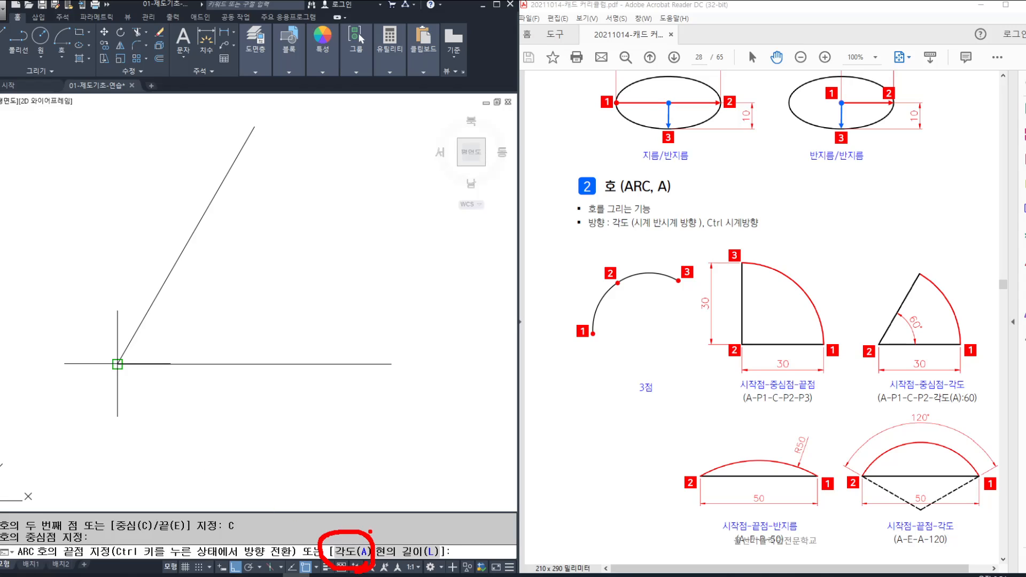
type("a")
key("Return")
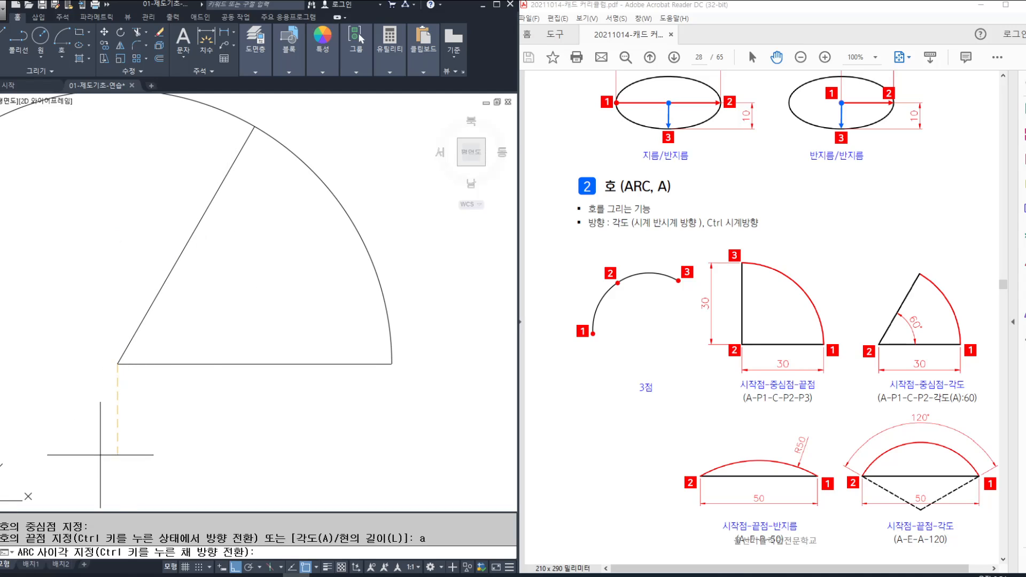
type("60")
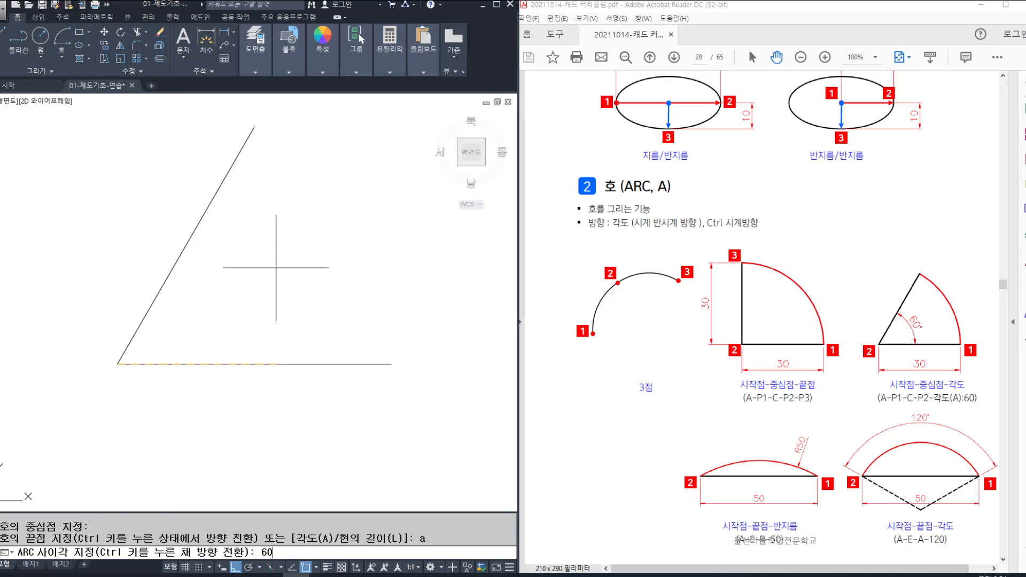
key("Return")
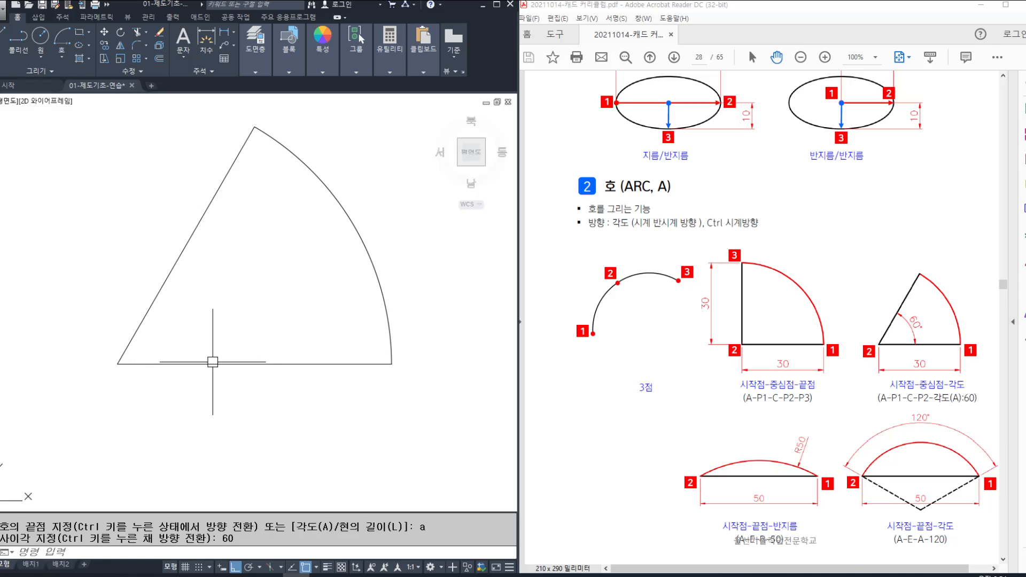
left_click_drag(375, 346, 418, 352)
left_click_drag(97, 359, 155, 411)
mouse_move(278, 253)
left_mouse_down()
mouse_move(259, 291)
mouse_move(320, 283)
left_mouse_up()
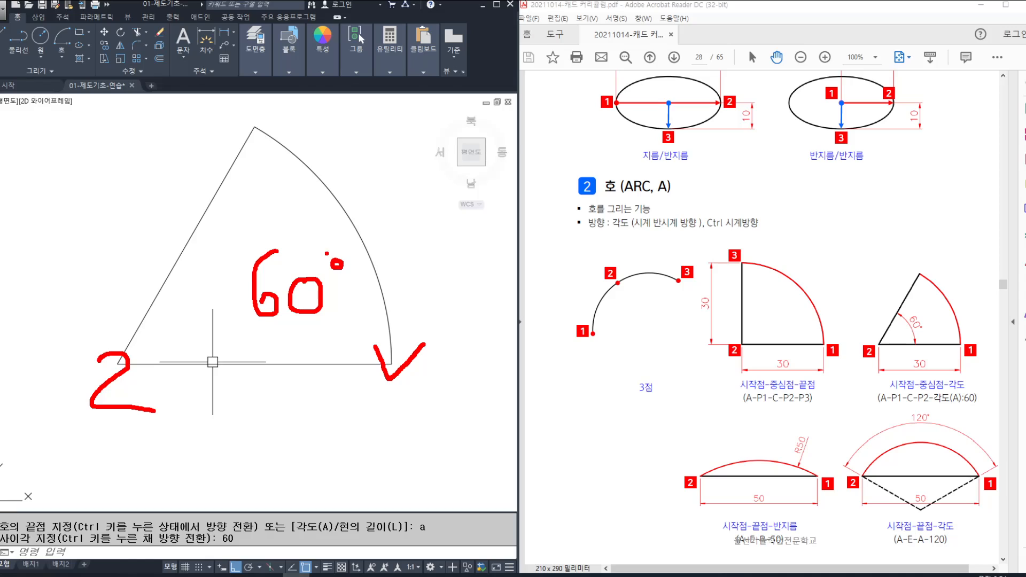
left_click_drag(235, 104, 271, 107)
key("Escape")
key("Escape")
- Replace the arc with a Start, Center, Angle arc from the horizontal line's right end, centred on the corner, spanning 60 degrees
left_click(377, 261)
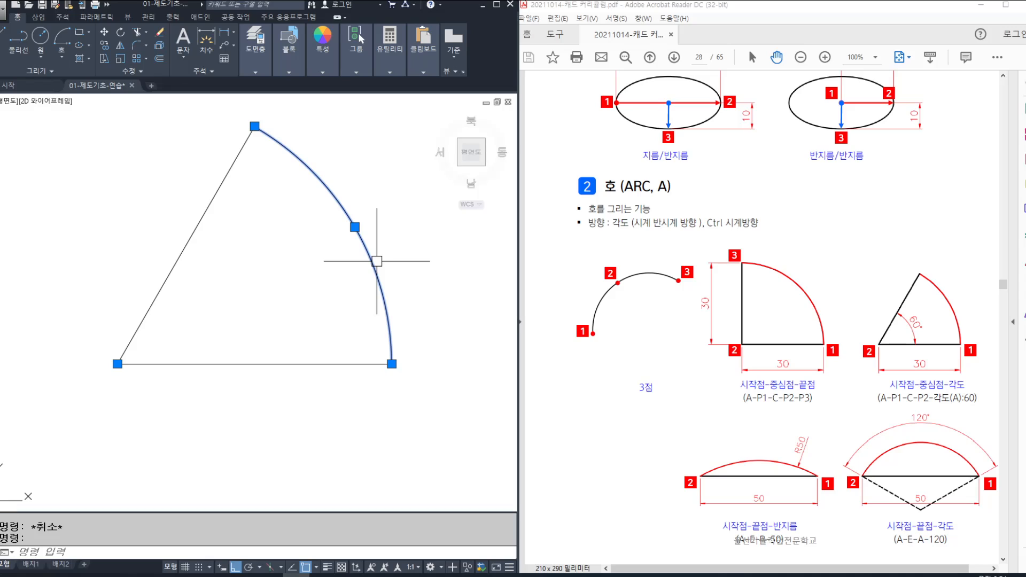
key("Delete")
left_click(65, 57)
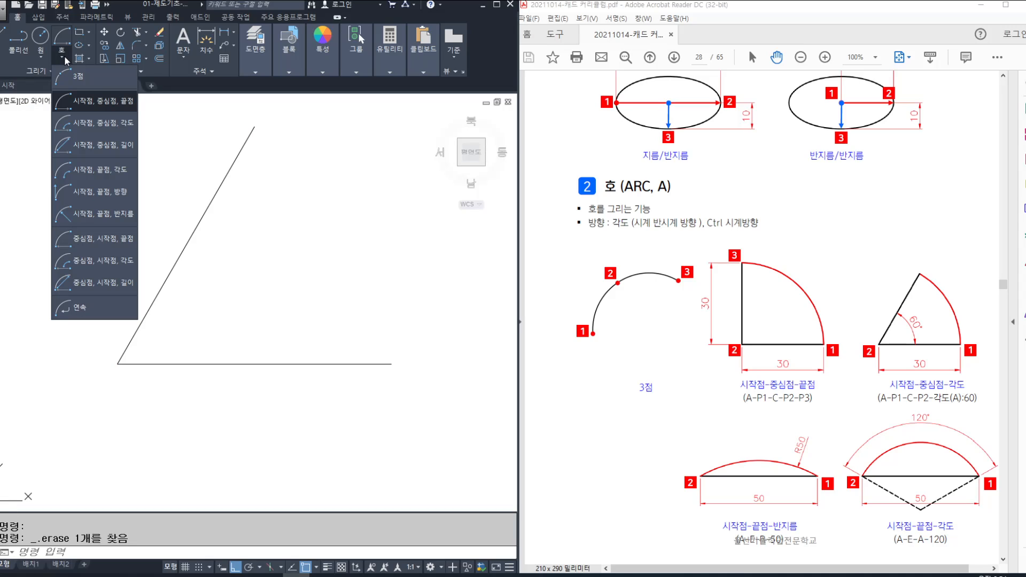
left_click(75, 129)
left_click(392, 364)
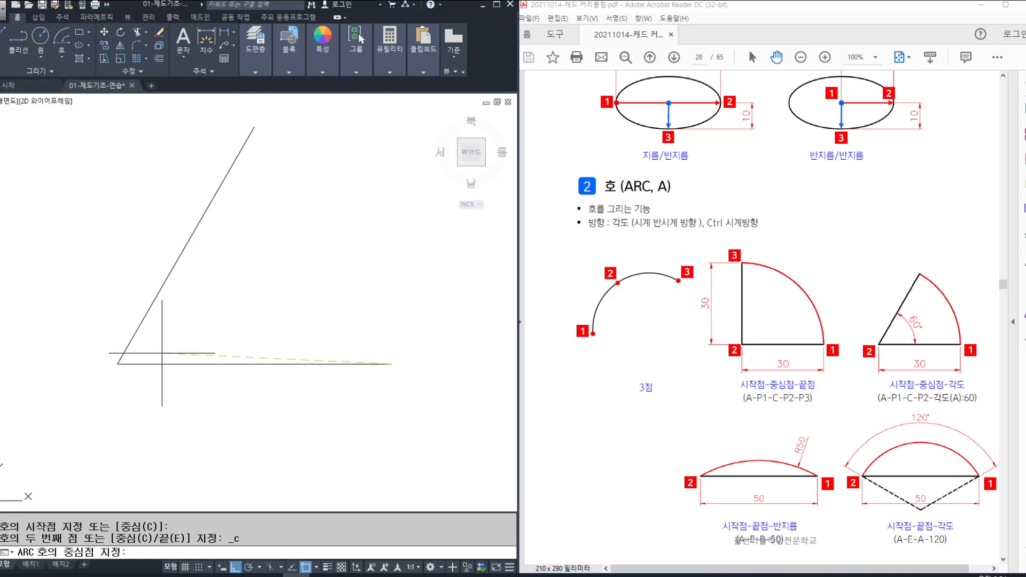
left_click(118, 364)
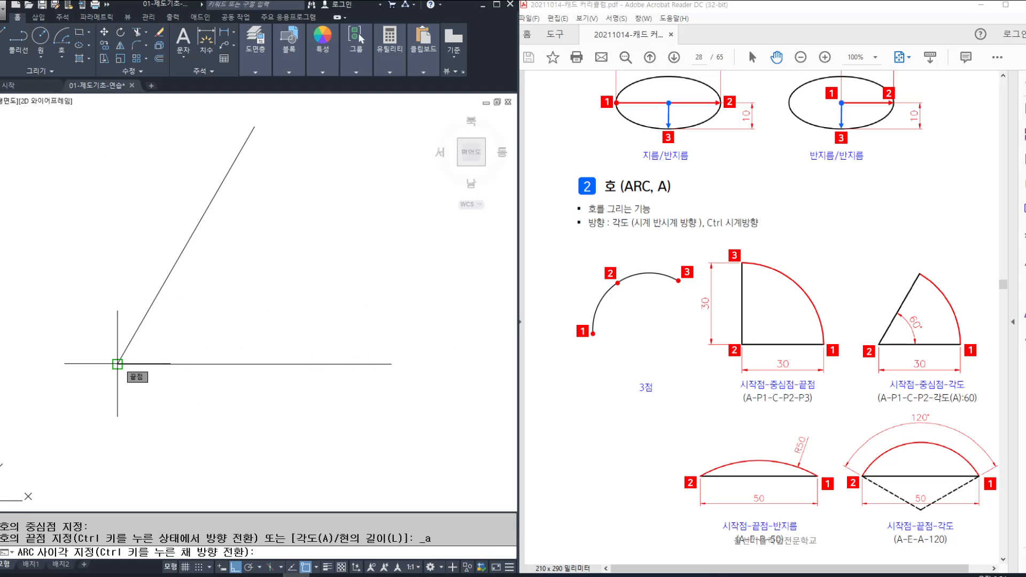
type("60")
key("Return")
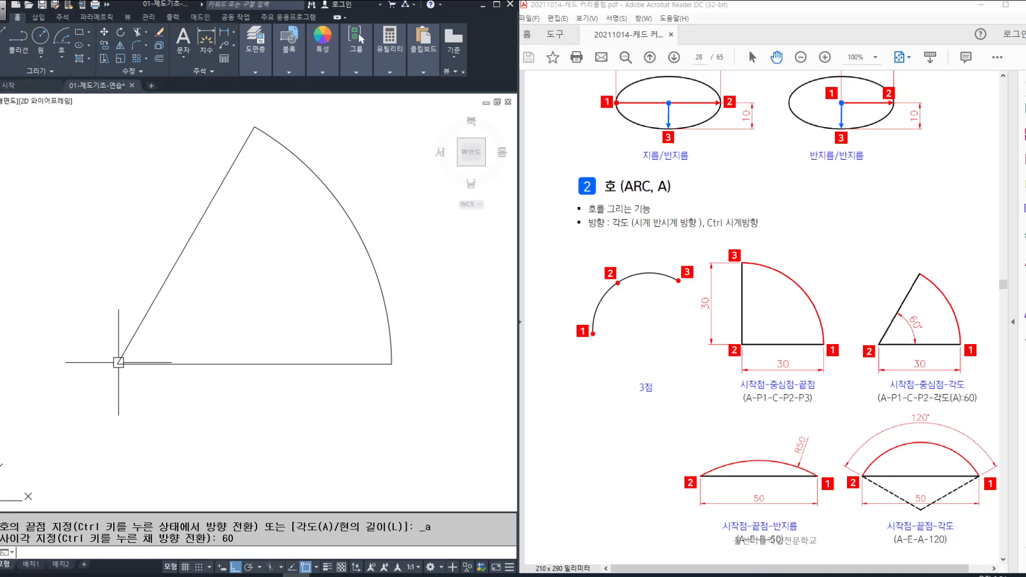
- Erase the 60-degree arc together with its two lines
left_click(322, 182)
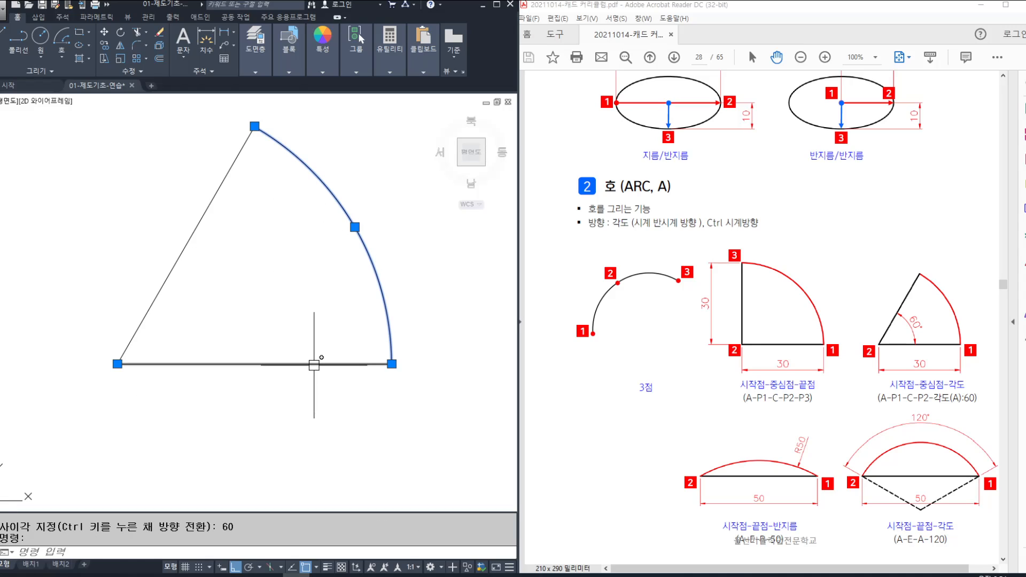
mouse_move(331, 402)
middle_mouse_down()
mouse_move(302, 371)
mouse_move(308, 357)
middle_mouse_up()
key("Escape")
type("e")
key("space")
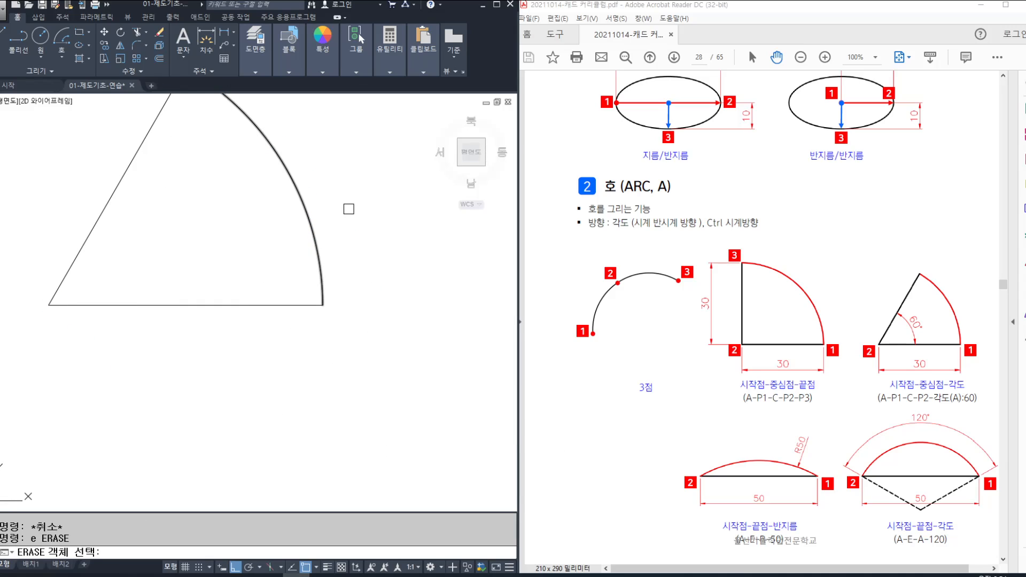
left_click(348, 209)
left_click(224, 281)
key("space")
mouse_move(232, 369)
middle_mouse_down()
mouse_move(248, 417)
mouse_move(253, 371)
mouse_move(161, 369)
mouse_move(115, 346)
middle_mouse_up()
key("Escape")
key("Escape")
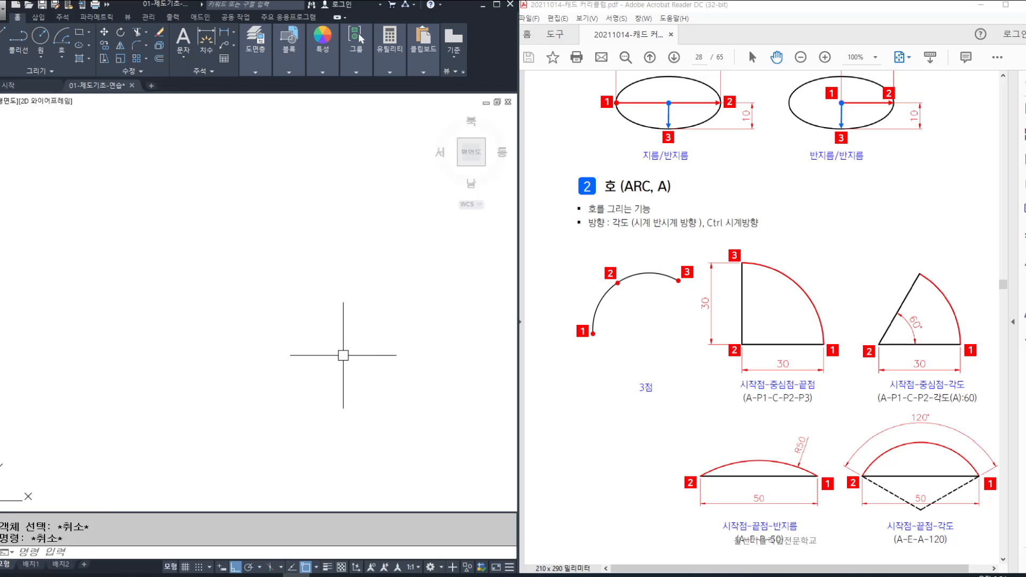
type("l")
key("space")
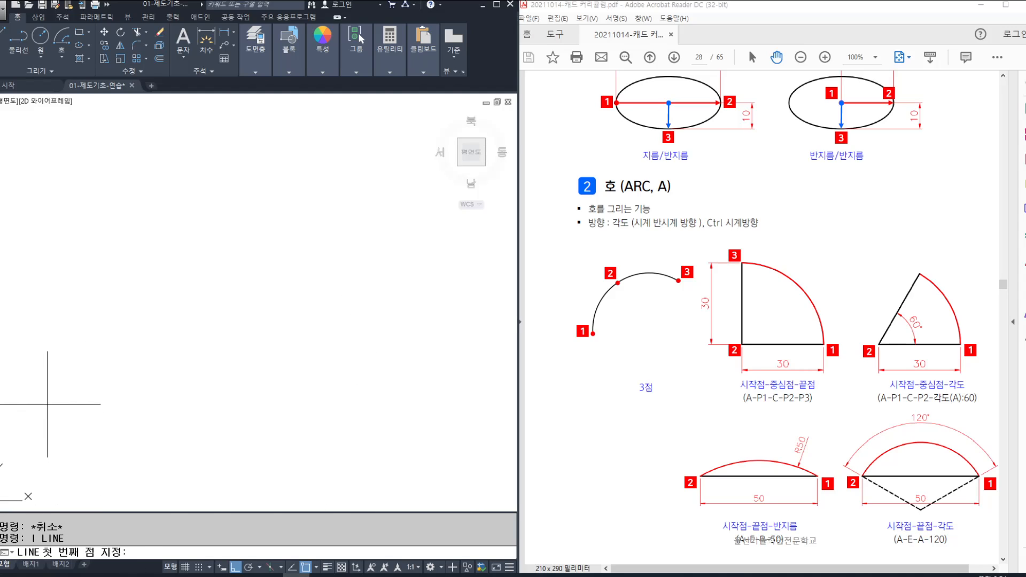
left_click(47, 412)
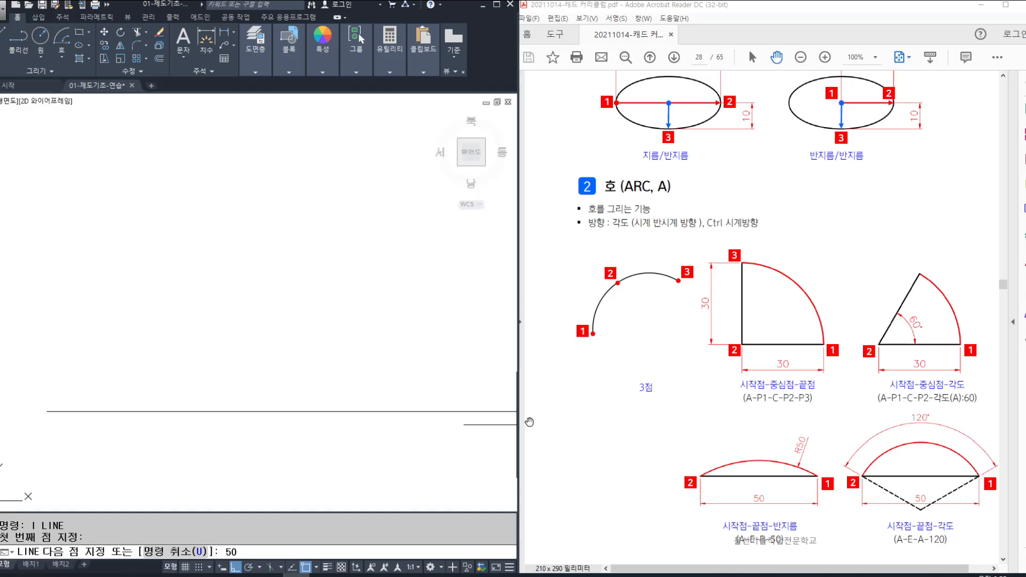
left_click_drag(737, 412, 987, 411)
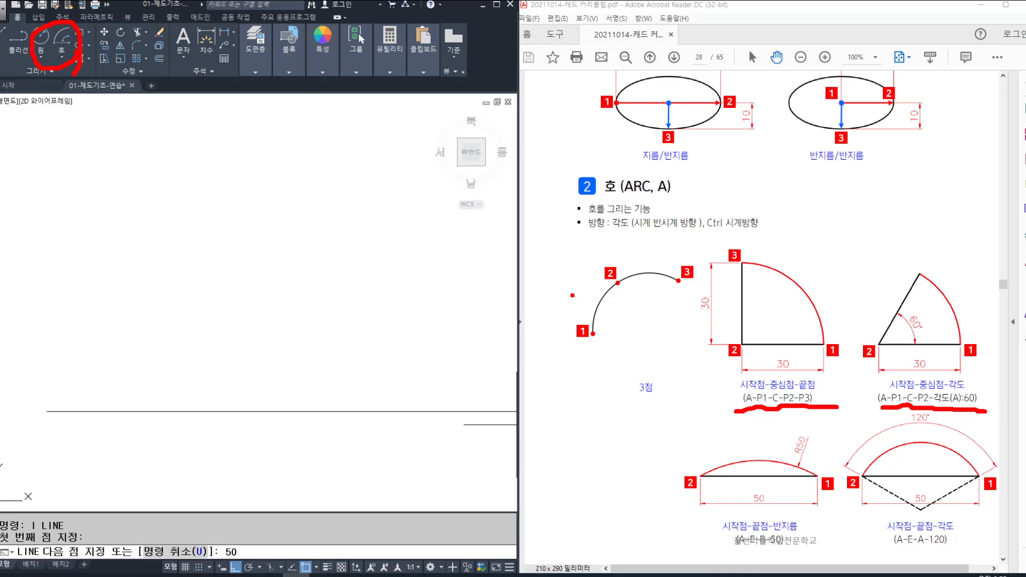
key("Escape")
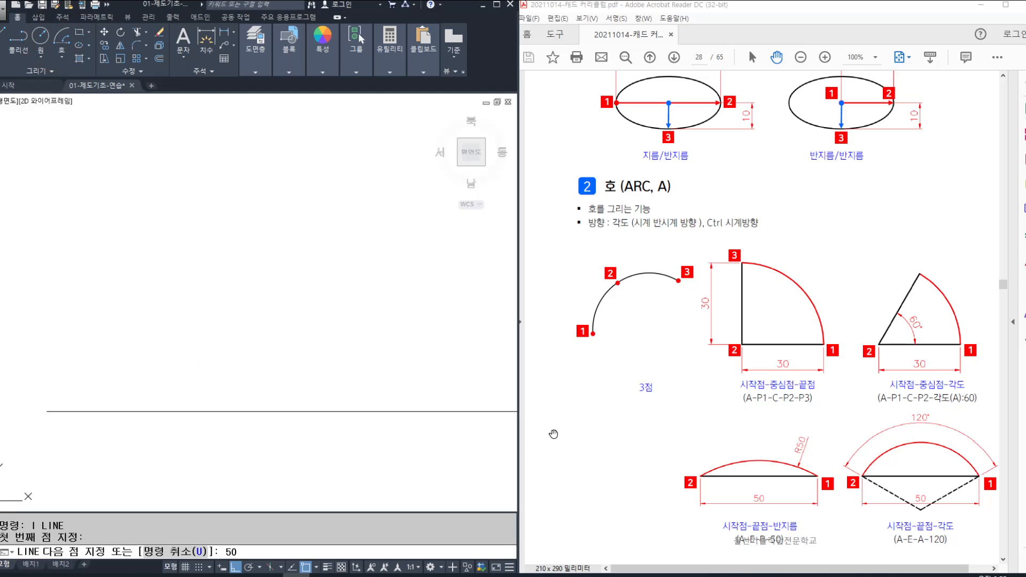
key("Return")
key("Escape")
key("Escape")
left_click(317, 415)
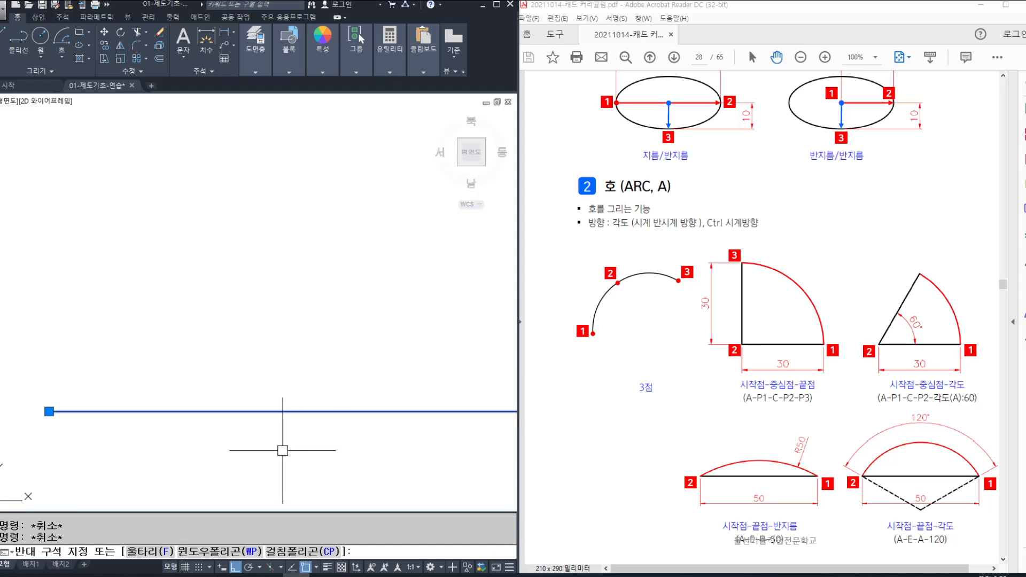
key("Delete")
- Draw a horizontal line 50 long in the empty area below the quarter-circle arc example
type("l")
key("Return")
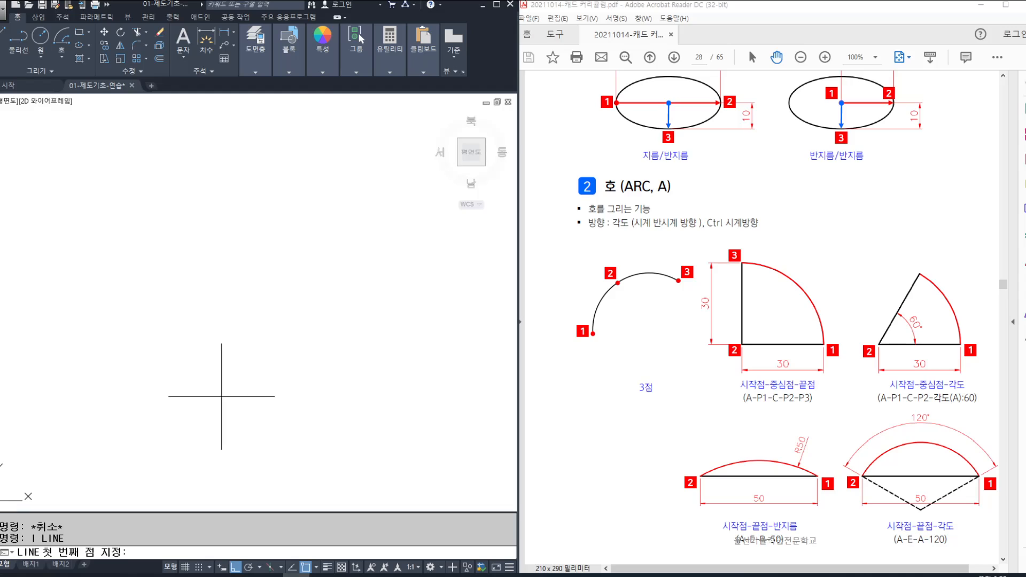
left_click(143, 377)
type("50")
key("Return")
key("Escape")
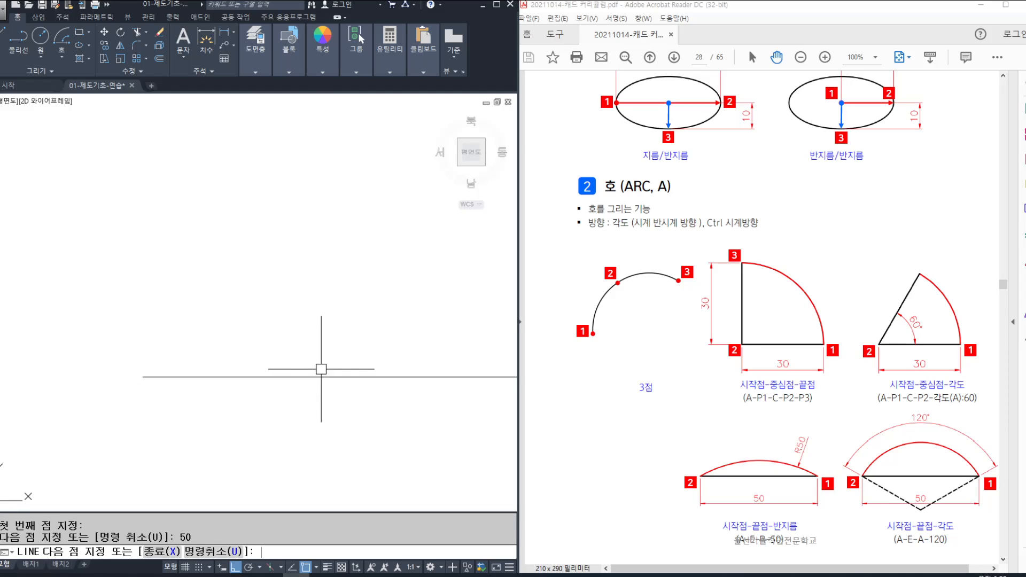
middle_click_drag(335, 376, 250, 378)
scroll(257, 366, "down", 2)
middle_click_drag(273, 341, 259, 353)
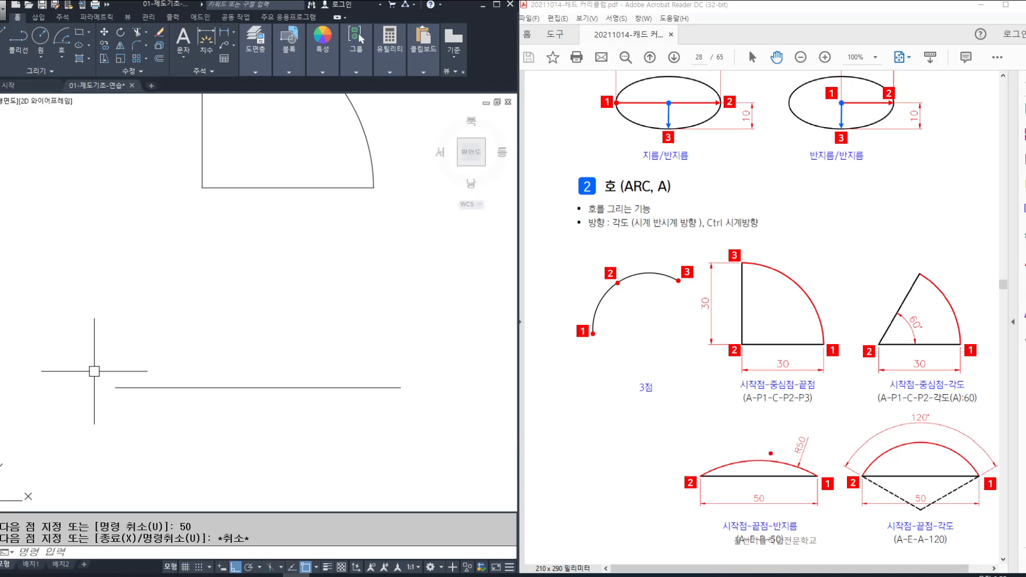
mouse_move(818, 474)
left_mouse_down()
mouse_move(779, 464)
mouse_move(825, 435)
mouse_move(806, 476)
left_mouse_up()
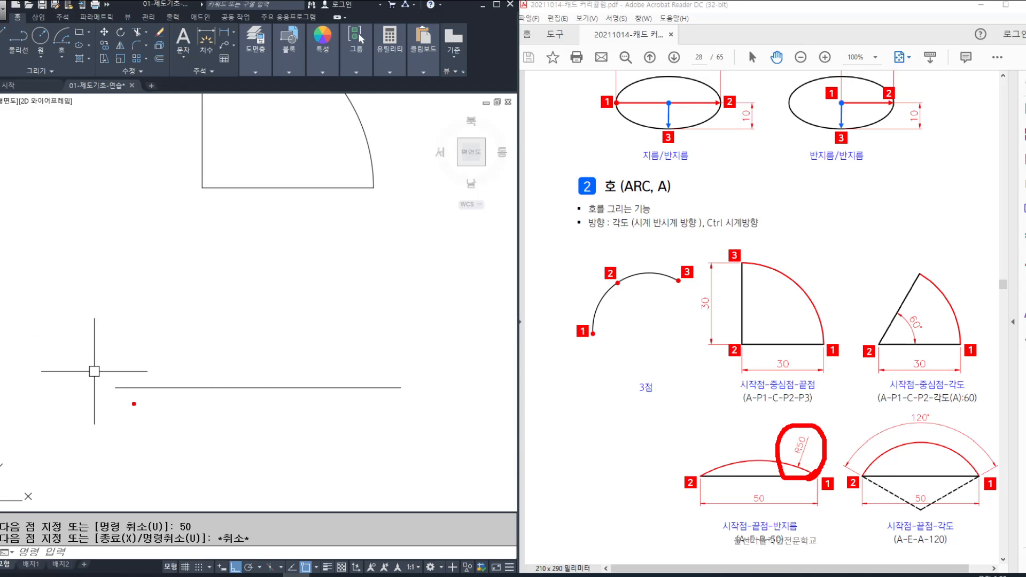
left_click_drag(116, 371, 116, 405)
mouse_move(391, 375)
left_mouse_down()
mouse_move(382, 410)
mouse_move(418, 413)
left_mouse_up()
mouse_move(116, 395)
left_mouse_down()
mouse_move(284, 366)
mouse_move(425, 406)
left_mouse_up()
mouse_move(275, 285)
left_mouse_down()
mouse_move(291, 327)
mouse_move(272, 332)
left_mouse_up()
left_click_drag(278, 293, 301, 292)
mouse_move(324, 302)
left_mouse_down()
mouse_move(321, 321)
mouse_move(324, 303)
left_mouse_up()
key("Escape")
middle_click_drag(179, 419, 176, 373)
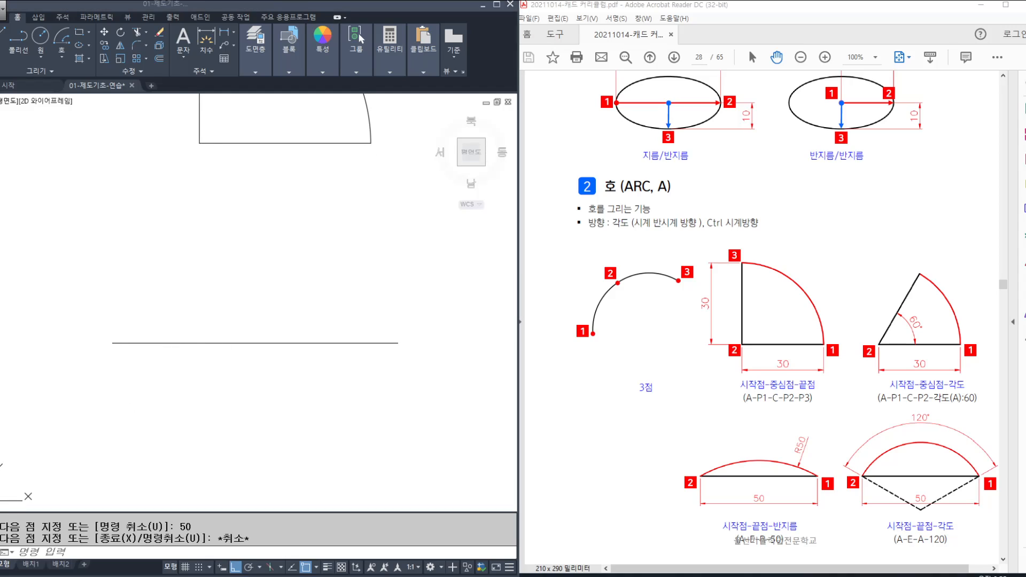
key("ctrl+2")
left_click_drag(100, 320, 124, 321)
left_click_drag(388, 318, 417, 315)
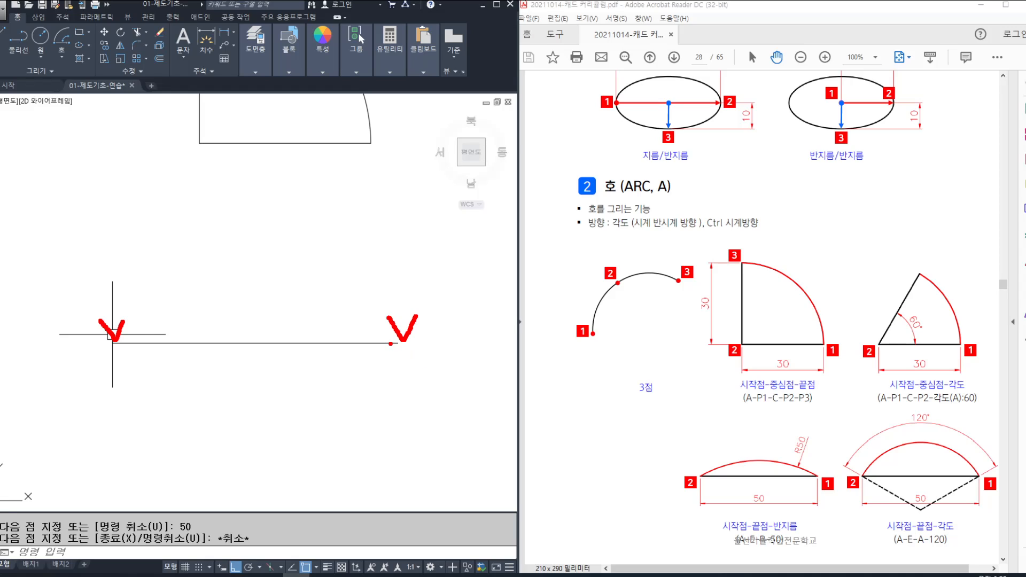
mouse_move(398, 344)
left_mouse_down()
mouse_move(328, 479)
mouse_move(249, 560)
left_mouse_up()
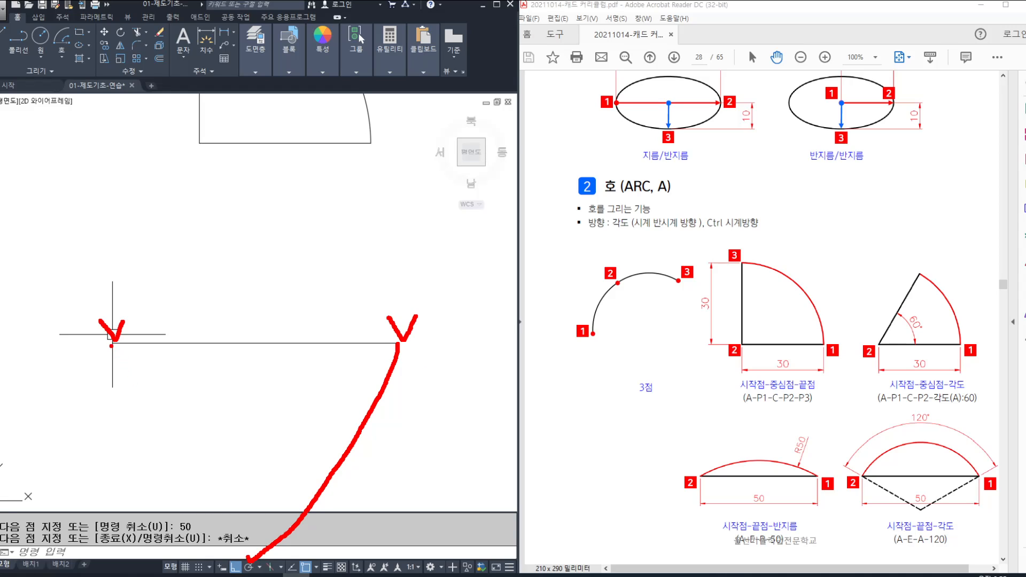
left_click_drag(111, 341, 263, 567)
left_click_drag(301, 490, 252, 556)
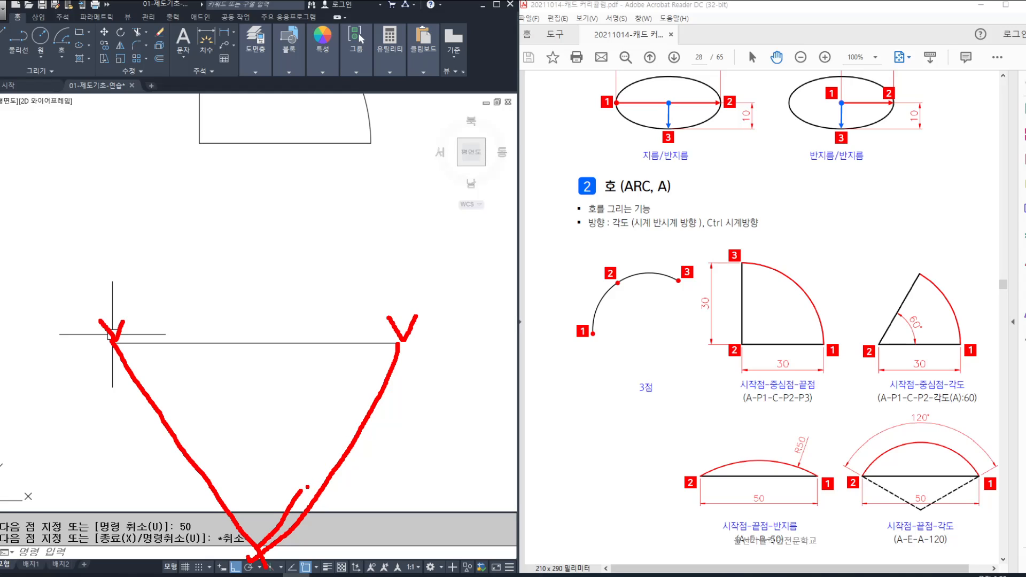
key("Escape")
key("Escape")
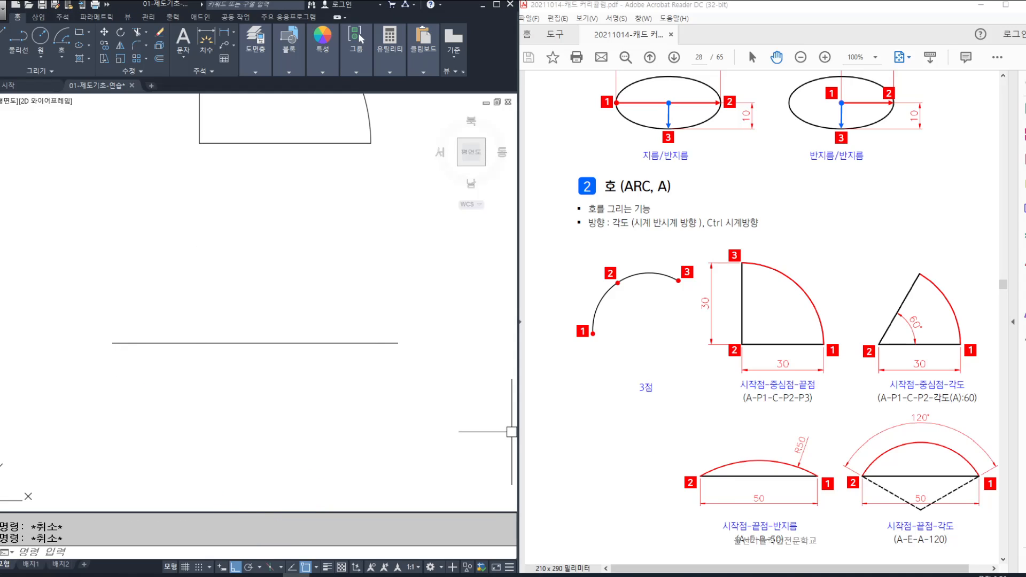
- Draw a Start, End, Radius arc from the line's right end to its left end with radius 50
middle_click_drag(238, 294, 255, 268)
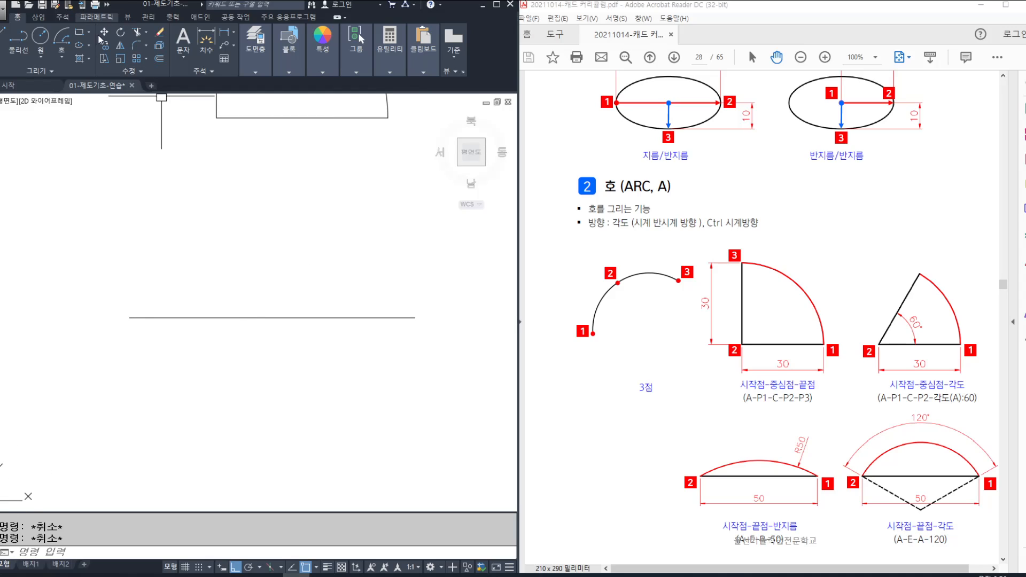
type("a")
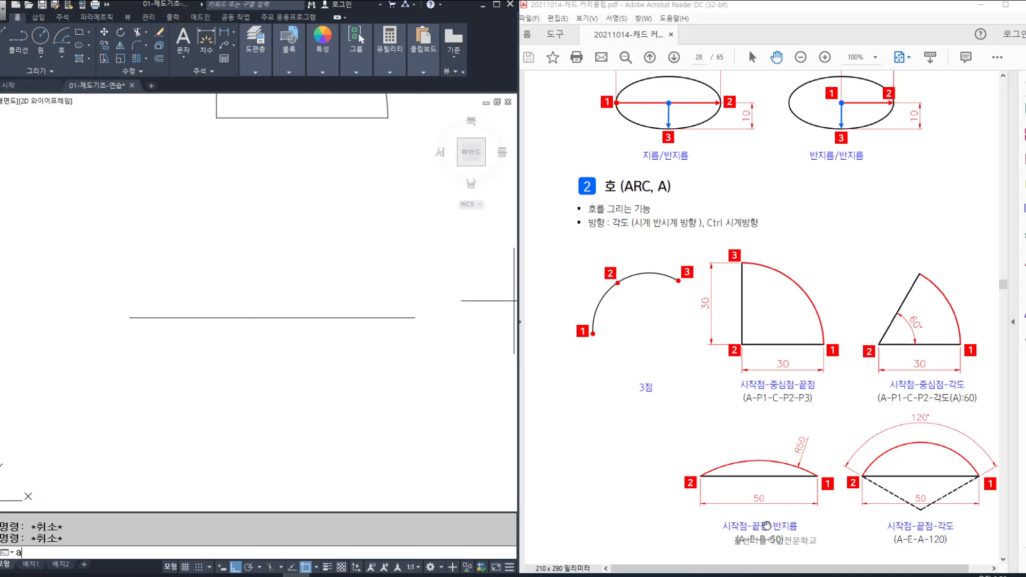
key("Return")
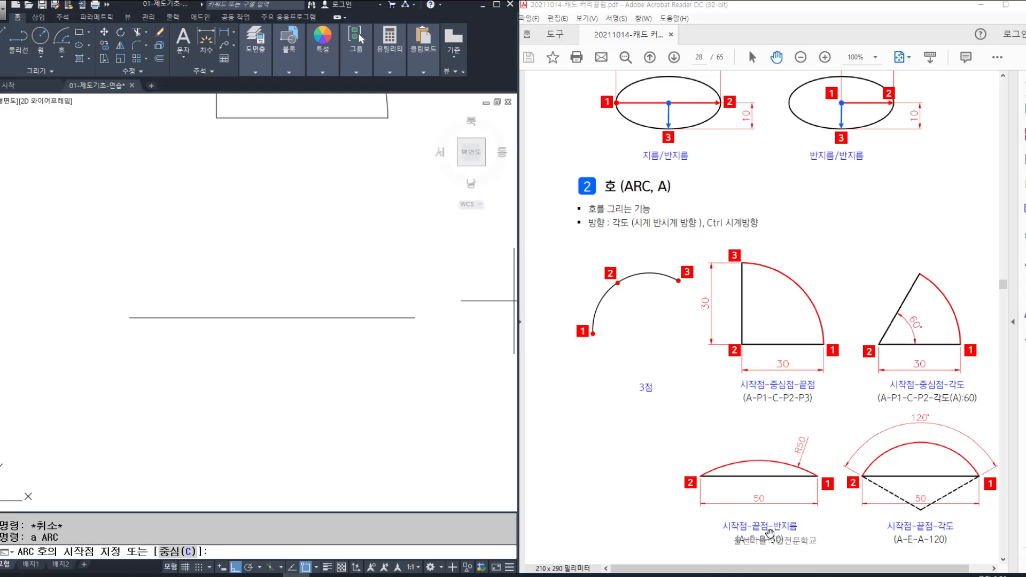
left_click(416, 317)
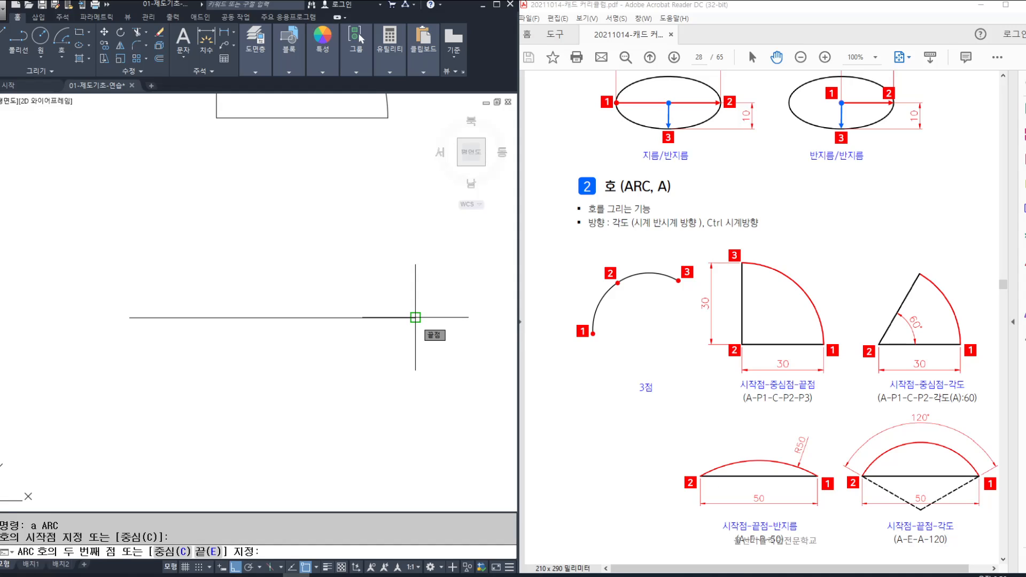
left_click(212, 552)
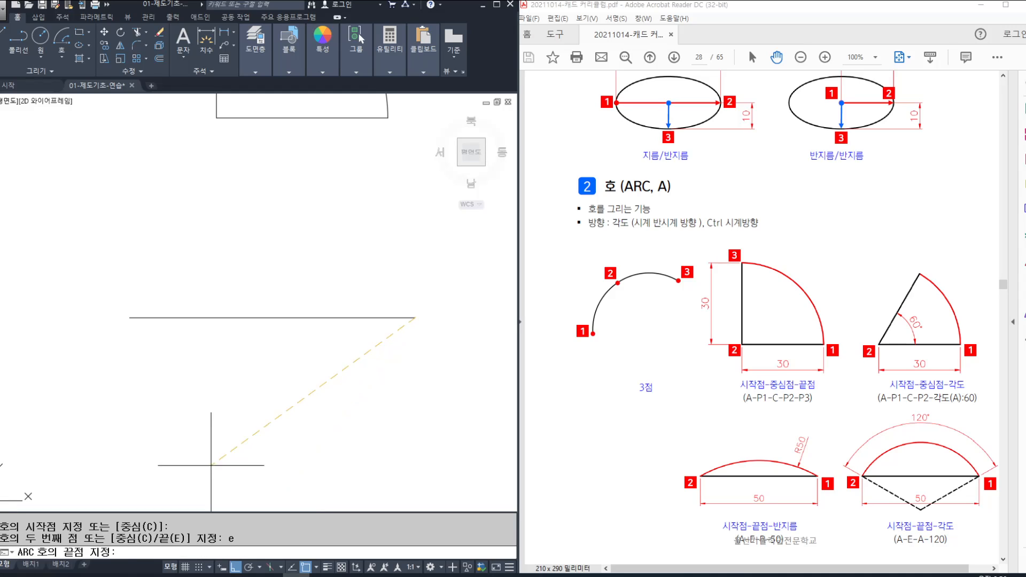
left_click(129, 318)
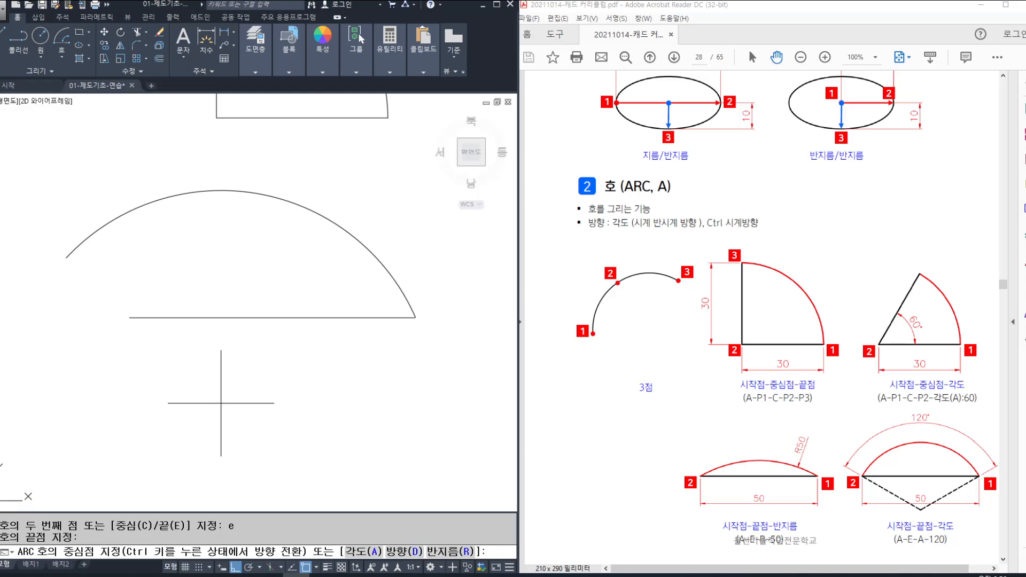
type("r")
key("Return")
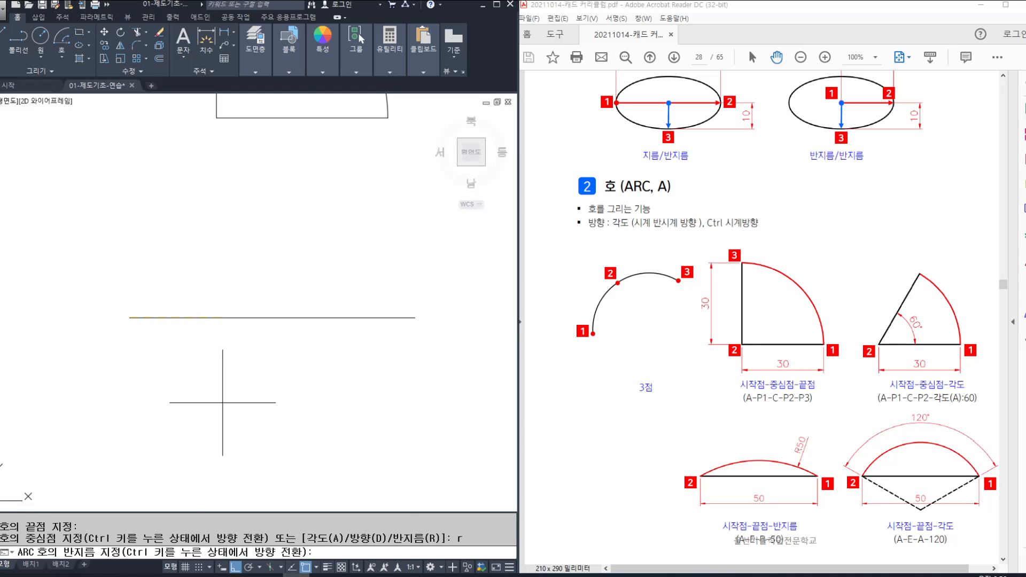
type("50")
key("Return")
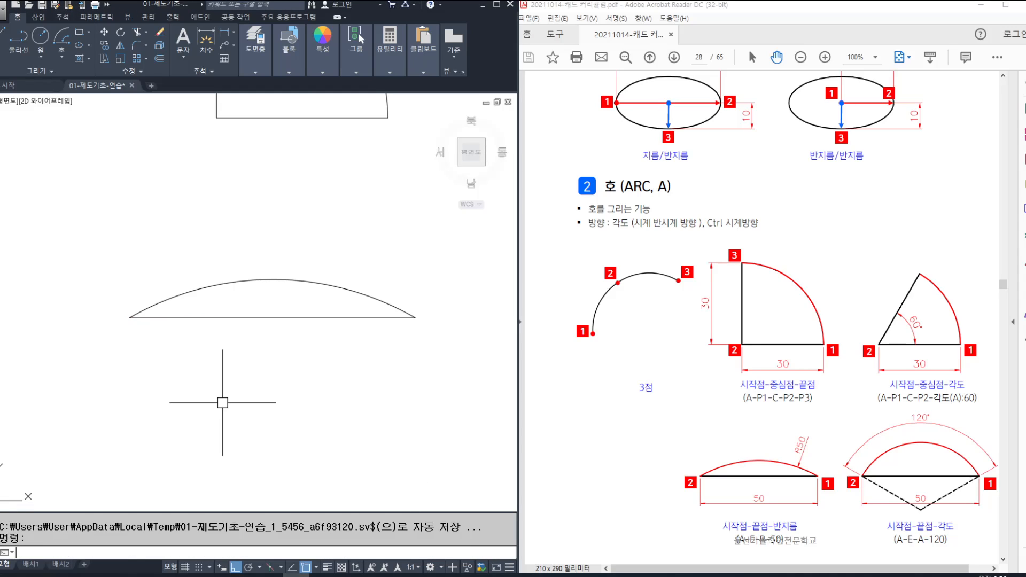
- Select the new arc and examine where its centre point lies relative to the 50-long line
scroll(298, 282, "up", 1)
left_click(298, 282)
scroll(340, 240, "down", 3)
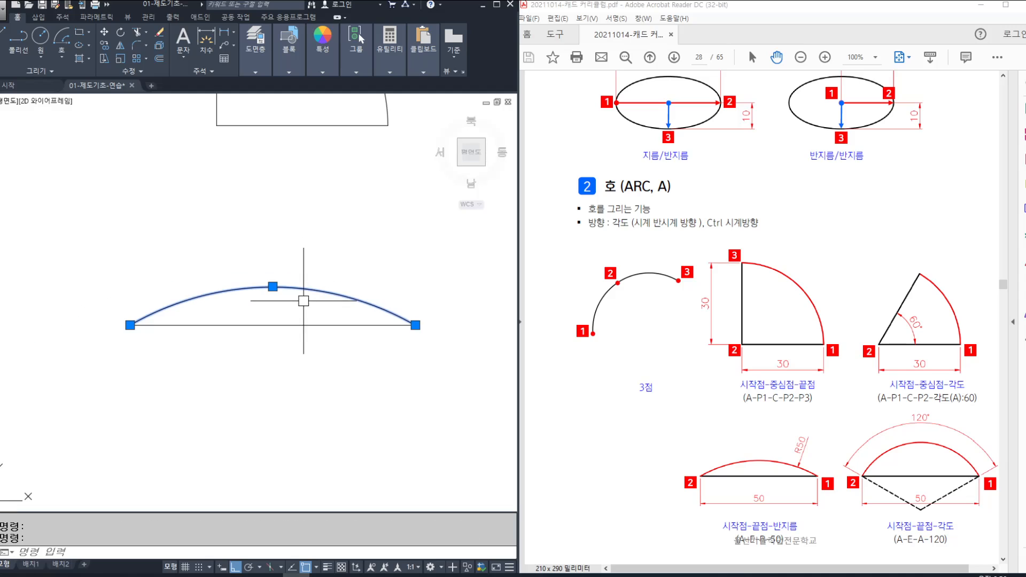
scroll(269, 444, "down", 1)
middle_click_drag(275, 416, 285, 341)
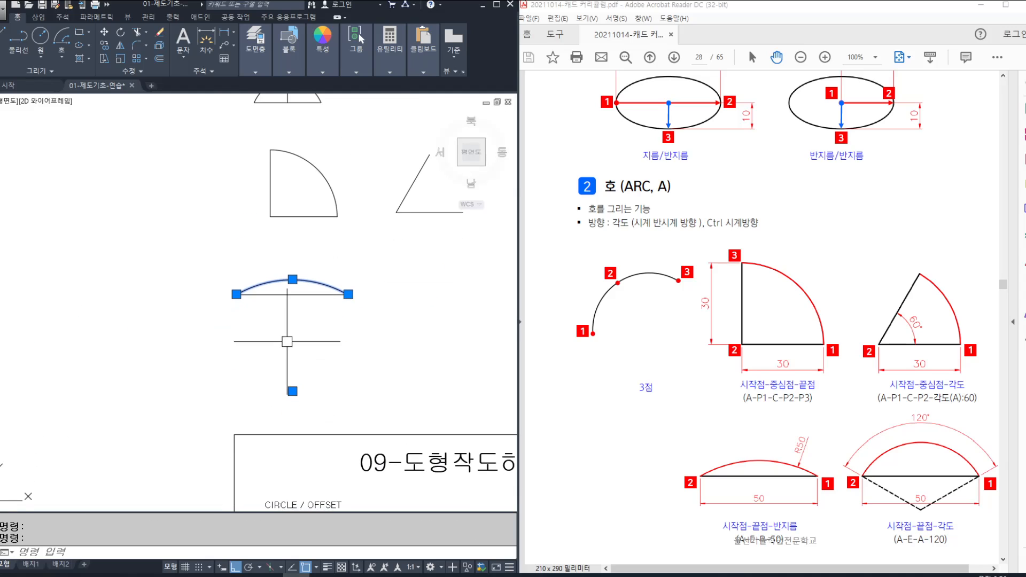
scroll(344, 313, "up", 1)
middle_click_drag(343, 304, 365, 280)
mouse_move(292, 228)
left_mouse_down()
mouse_move(242, 227)
mouse_move(92, 421)
mouse_move(214, 576)
mouse_move(467, 394)
mouse_move(404, 272)
mouse_move(299, 228)
left_mouse_up()
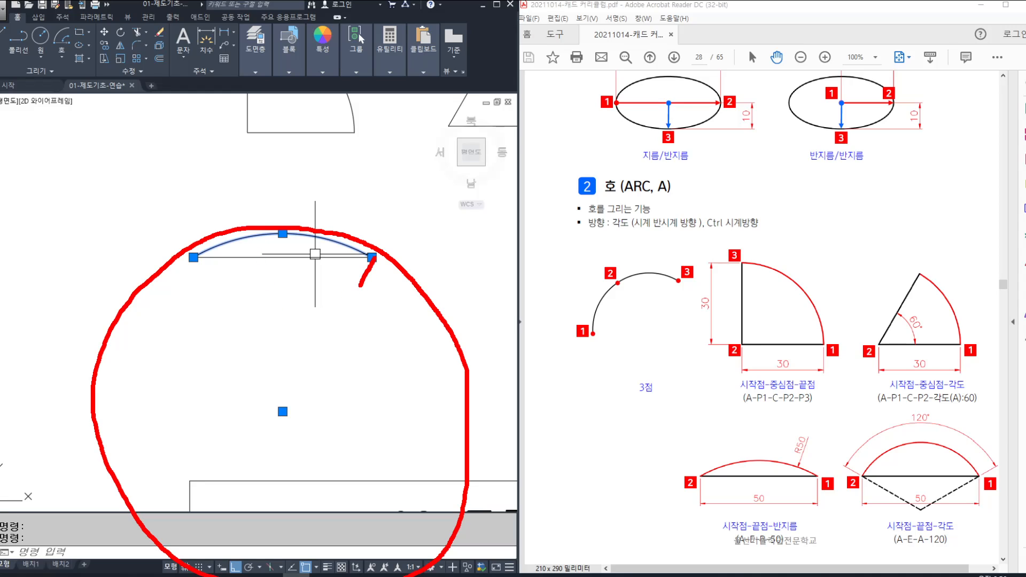
left_click_drag(360, 286, 284, 423)
left_click_drag(203, 283, 273, 408)
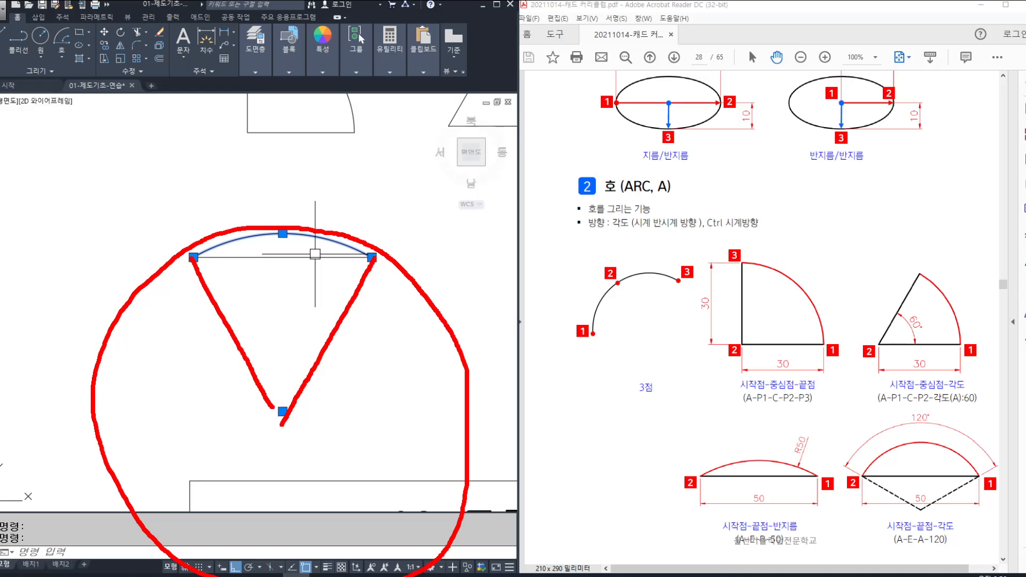
key("Escape")
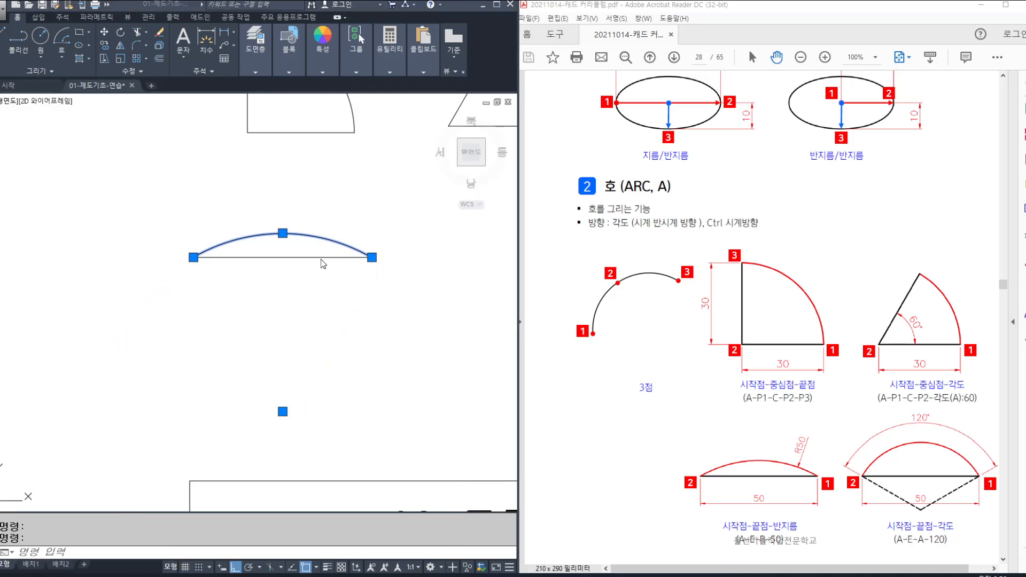
key("Escape")
key("Escape")
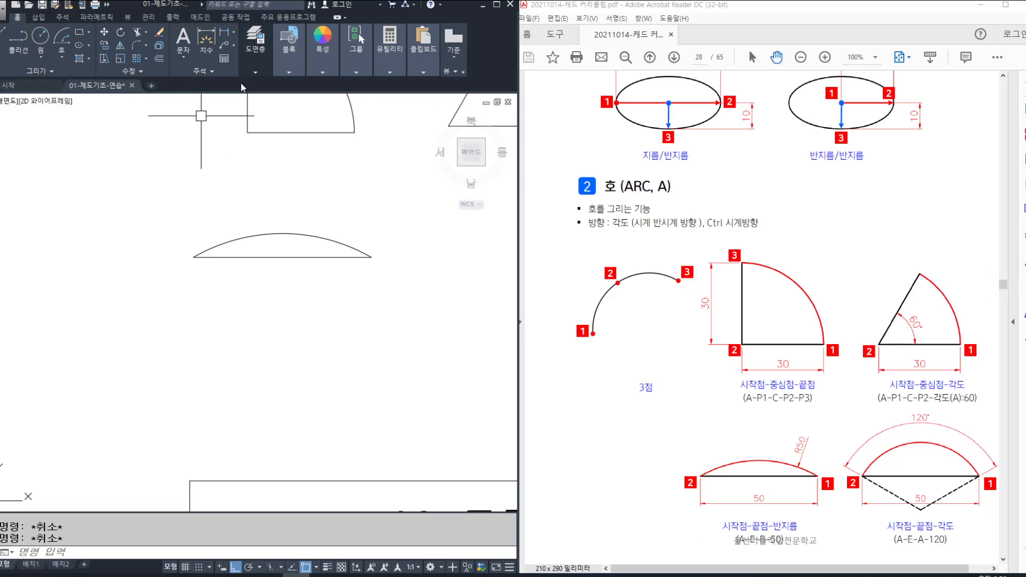
scroll(280, 232, "up", 2)
scroll(401, 304, "down", 2)
middle_click_drag(426, 311, 387, 236)
mouse_move(297, 388)
left_mouse_down()
mouse_move(492, 385)
mouse_move(463, 253)
mouse_move(287, 177)
mouse_move(102, 423)
mouse_move(240, 569)
mouse_move(463, 421)
mouse_move(478, 466)
left_mouse_up()
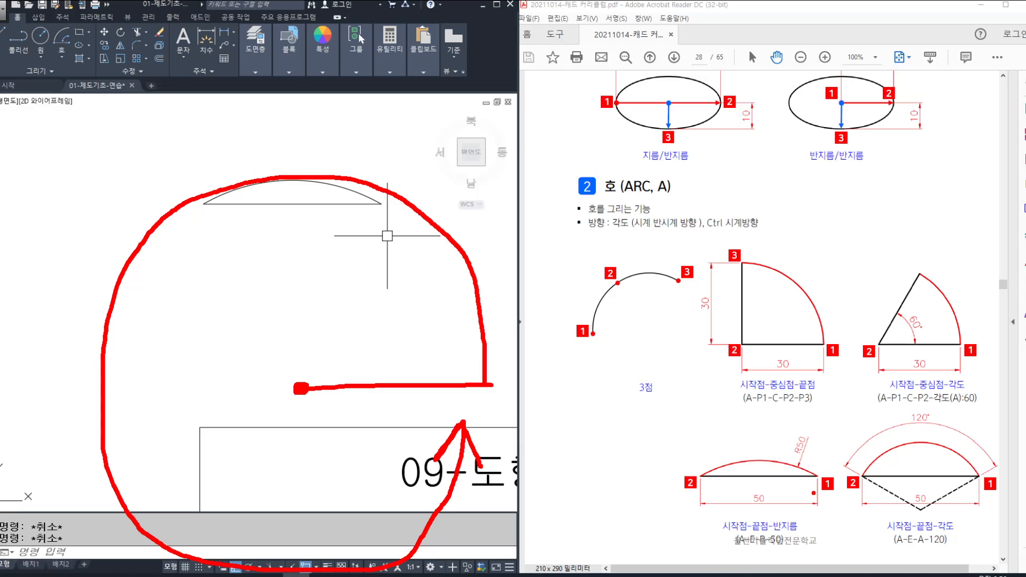
key("Escape")
- Replace the arc with a Start, End, Radius arc from the line's left end to its right end, radius 50
left_click(315, 183)
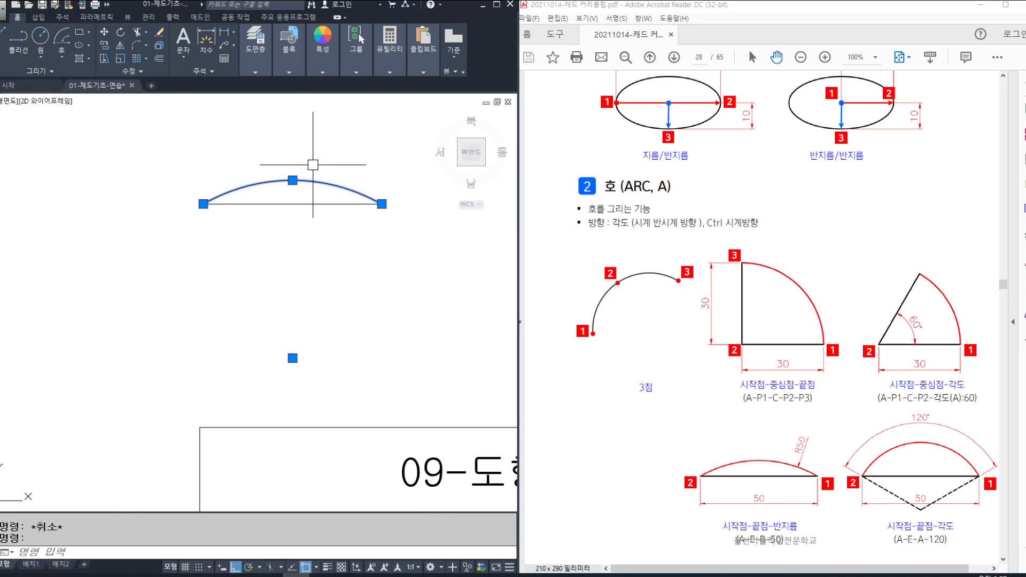
key("Delete")
type("a")
key("Return")
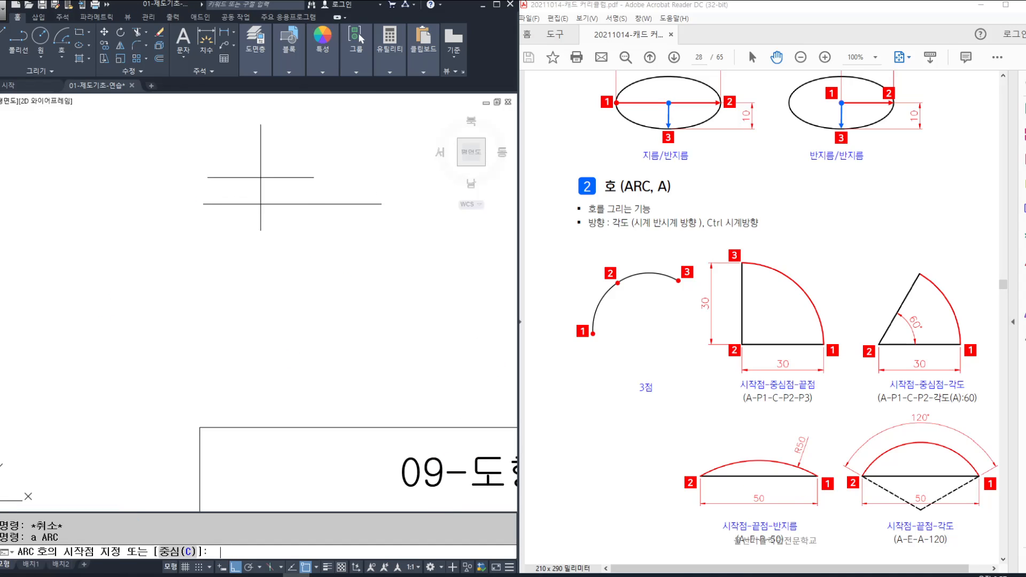
left_click(203, 204)
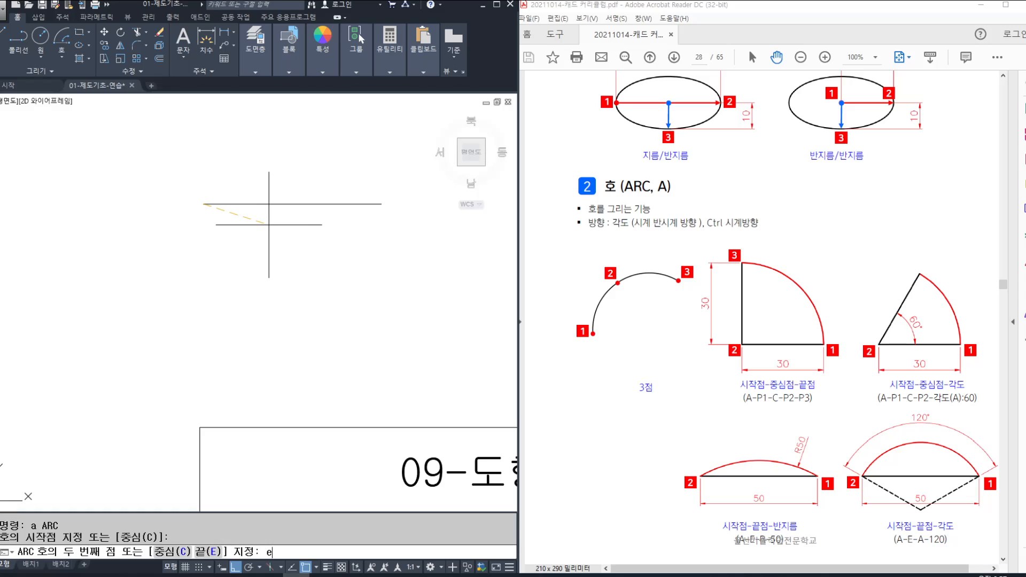
key("Return")
left_click(382, 204)
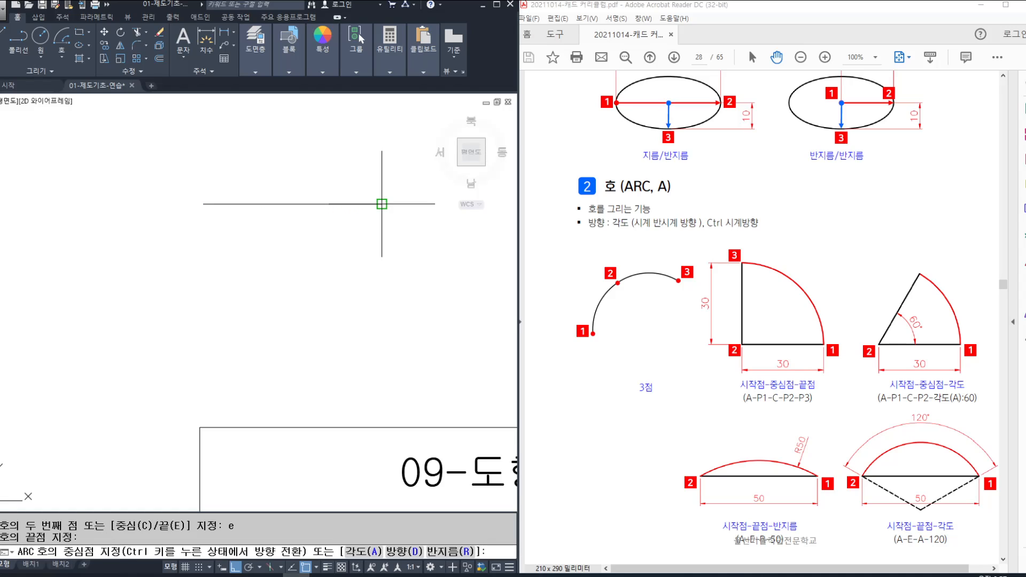
type("r")
key("Return")
type("50")
key("Return")
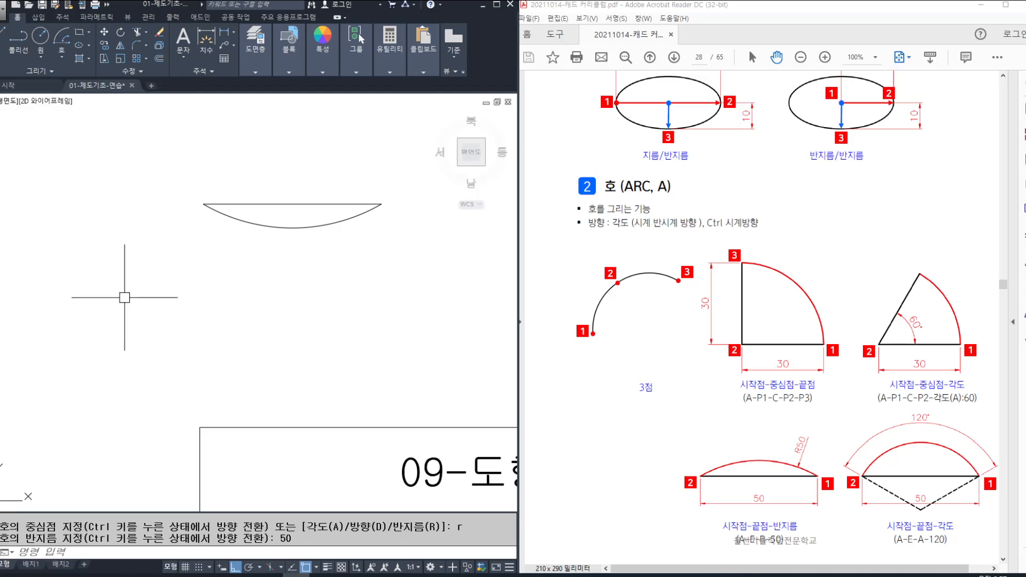
left_click_drag(300, 466, 303, 141)
left_click_drag(142, 342, 431, 337)
mouse_move(404, 289)
left_mouse_down()
mouse_move(359, 185)
mouse_move(132, 326)
mouse_move(359, 396)
mouse_move(364, 378)
left_mouse_up()
left_click_drag(337, 400, 370, 408)
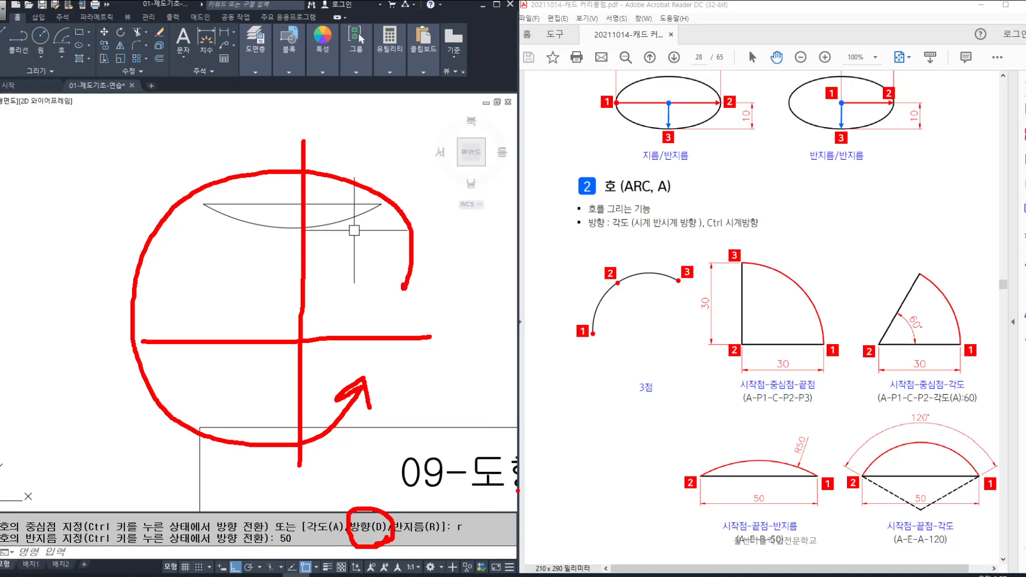
mouse_move(817, 501)
left_mouse_down()
mouse_move(844, 475)
mouse_move(813, 503)
left_mouse_up()
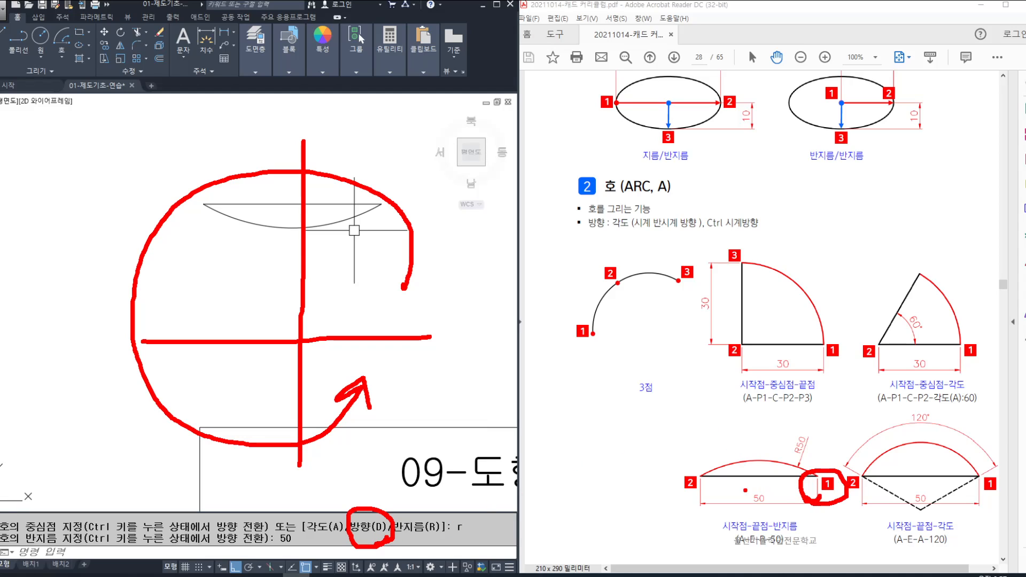
left_click_drag(701, 504, 699, 463)
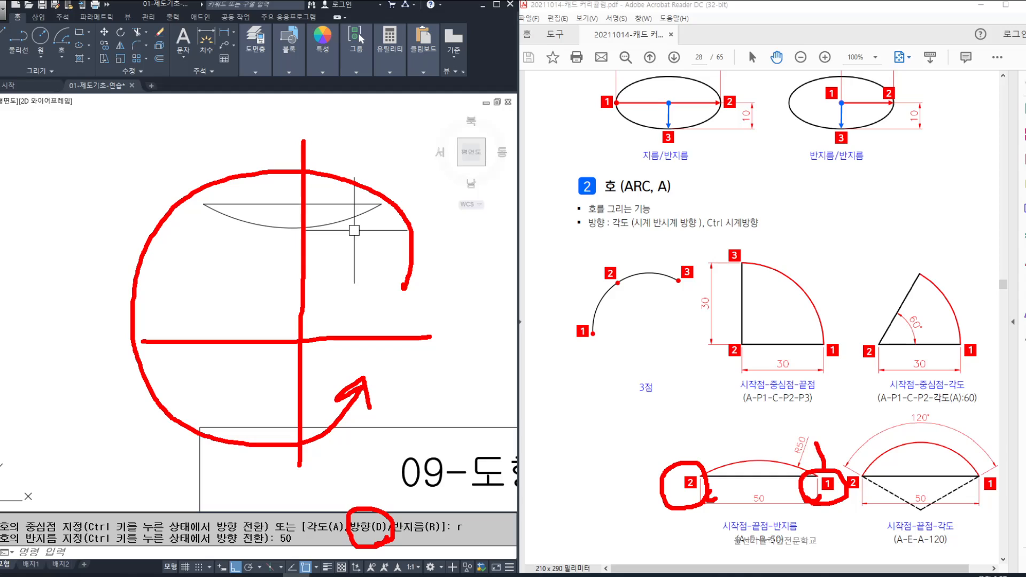
mouse_move(817, 444)
left_mouse_down()
mouse_move(624, 443)
mouse_move(706, 576)
mouse_move(792, 535)
left_mouse_up()
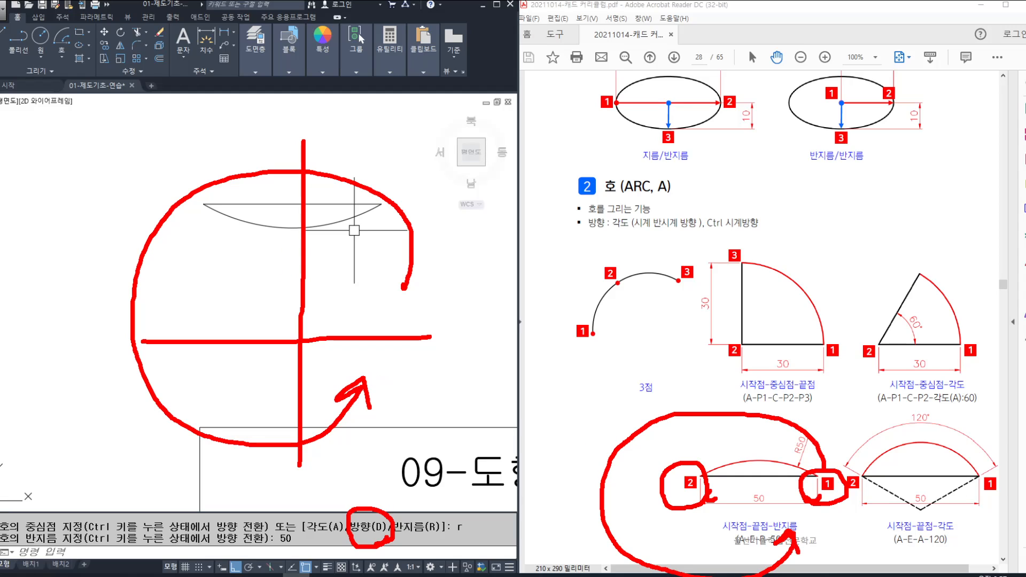
key("Escape")
key("Escape")
- Erase the arc that bulges below the 50-long horizontal line, keeping the line
left_click(297, 228)
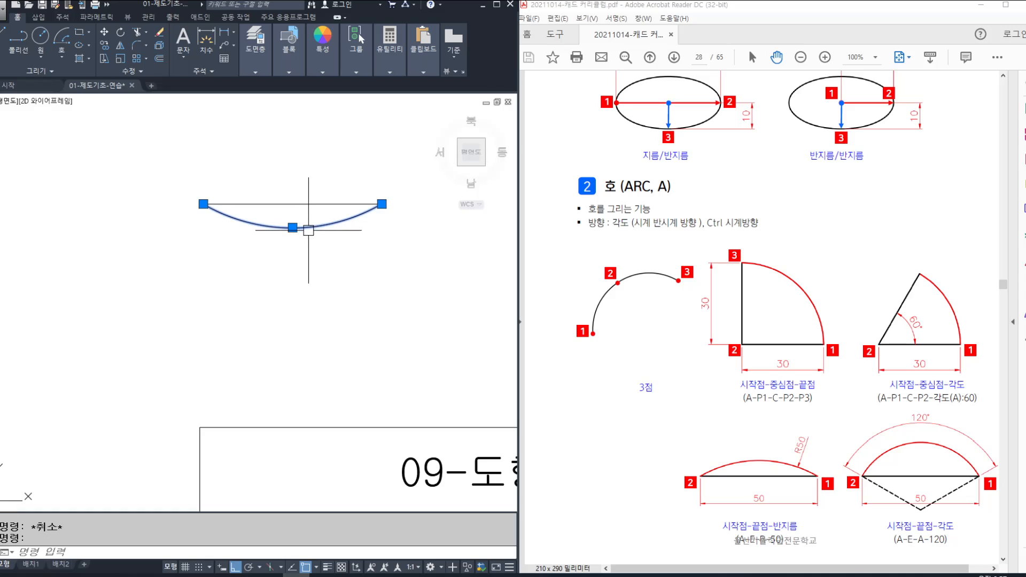
key("Delete")
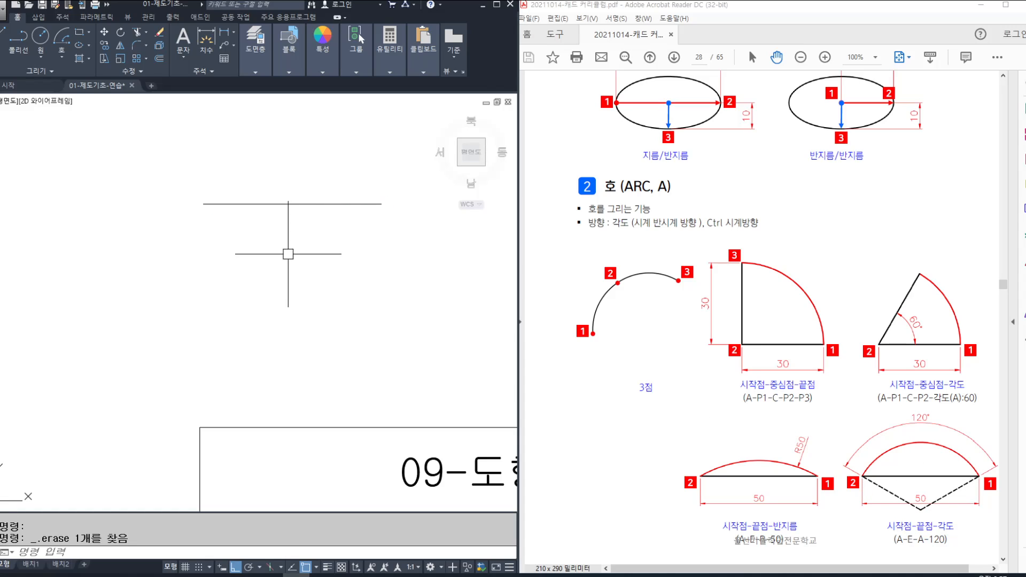
middle_click_drag(309, 220, 262, 230)
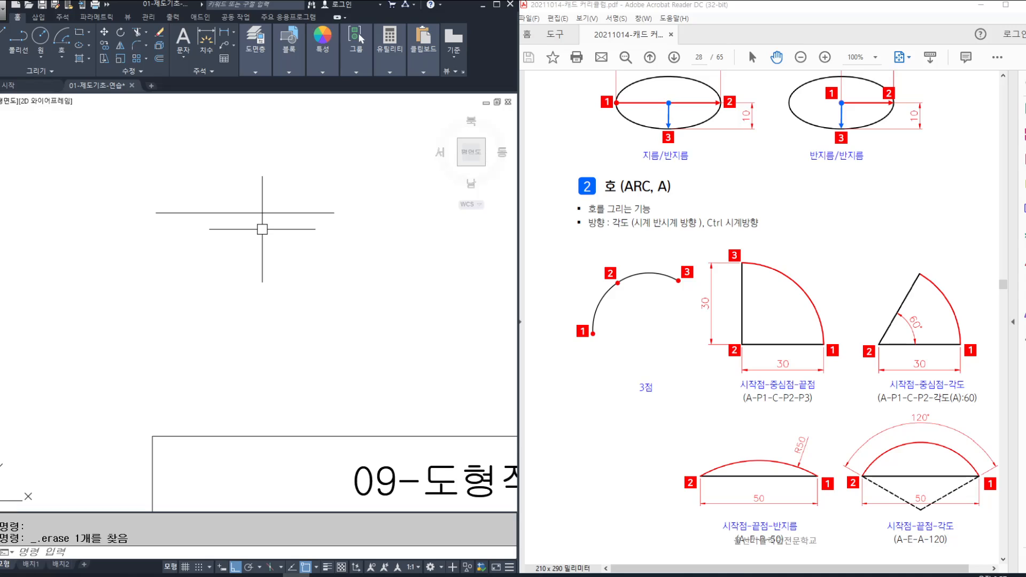
key("Escape")
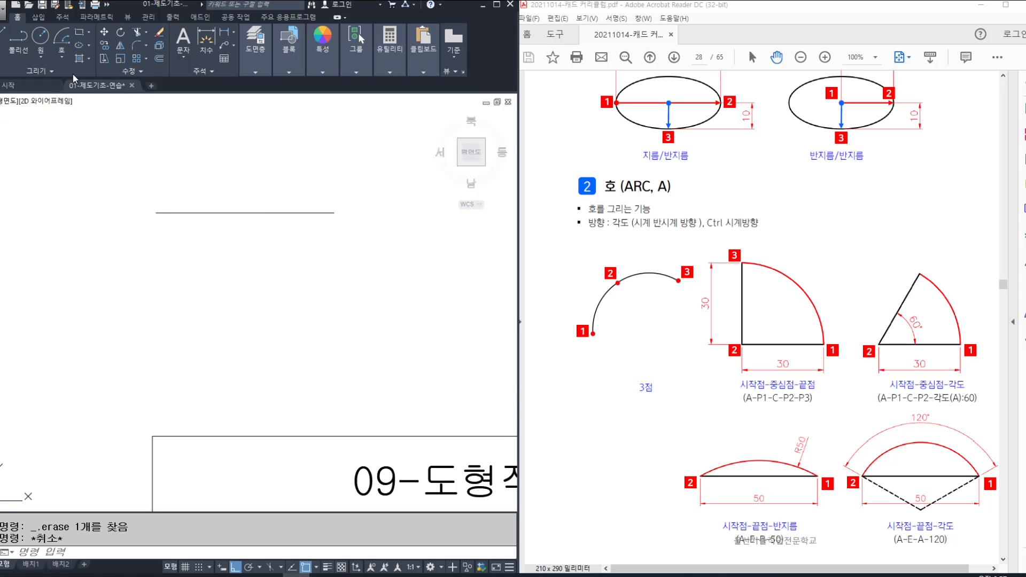
- Draw a Start, End, Radius arc from the horizontal line's right end to its left end with radius 50
left_click(63, 58)
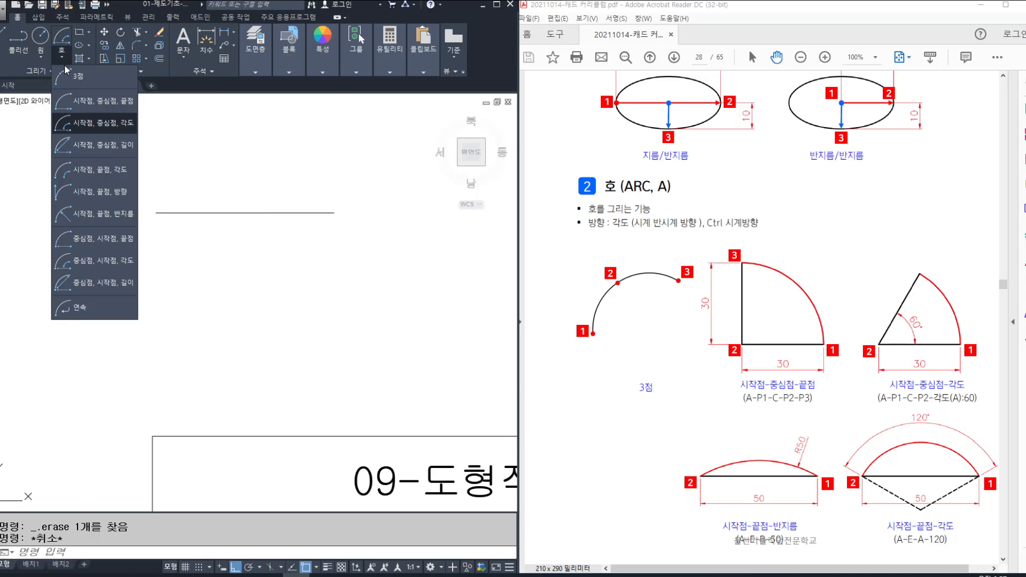
left_click(92, 214)
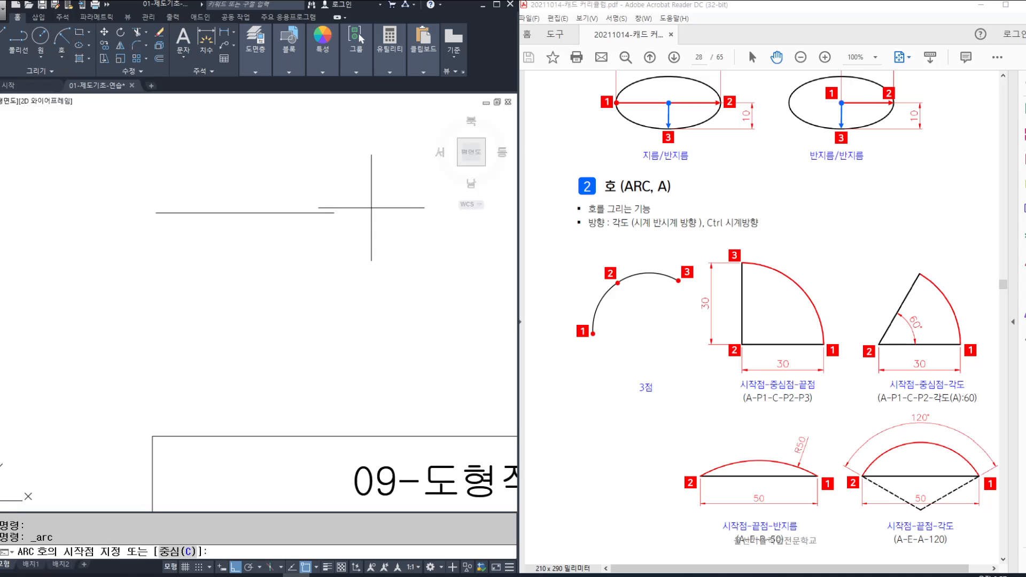
left_click(334, 212)
left_click(156, 213)
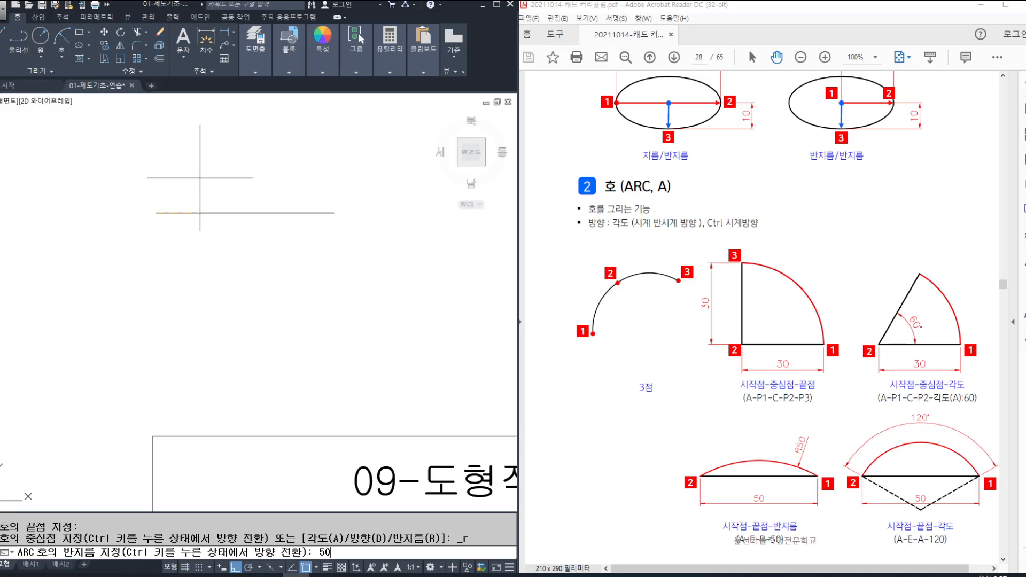
type("50")
key("Return")
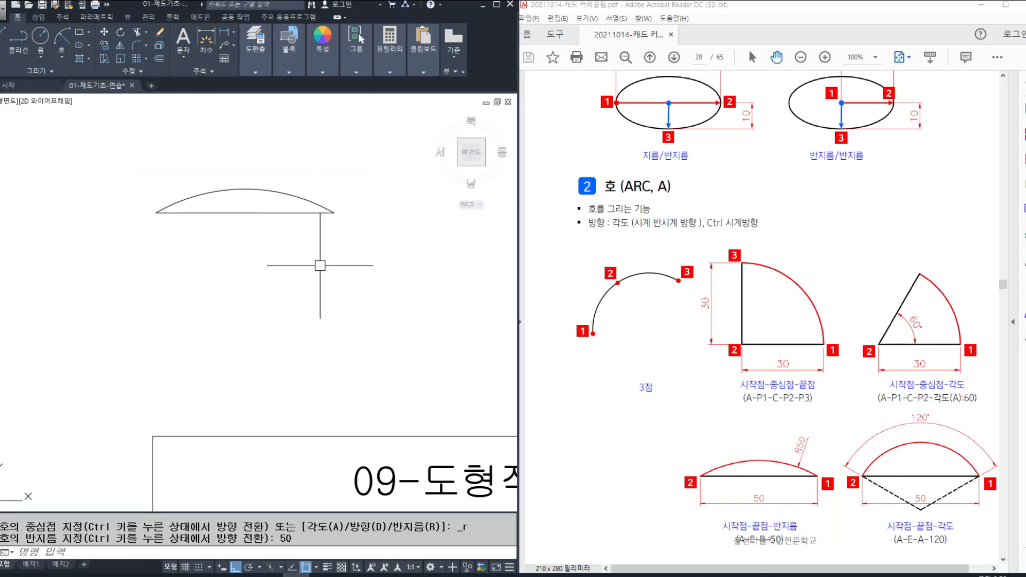
left_click(62, 60)
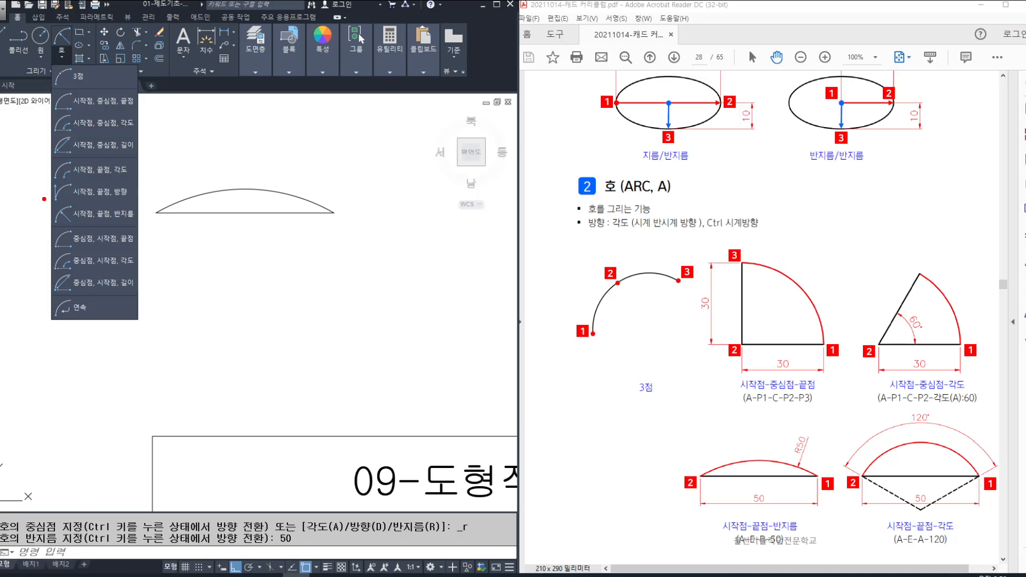
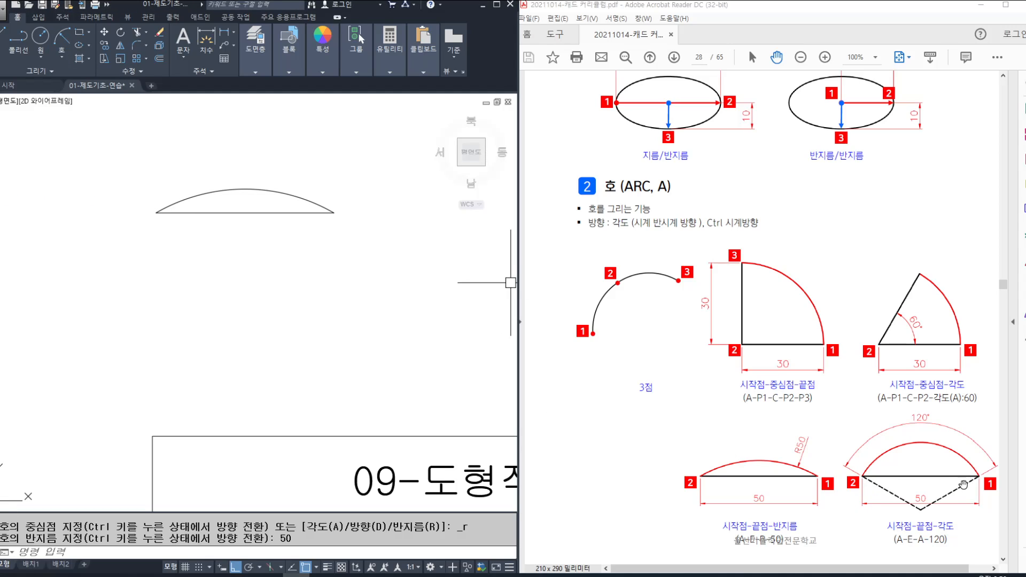
key("Escape")
middle_click_drag(239, 292, 206, 285)
key("Escape")
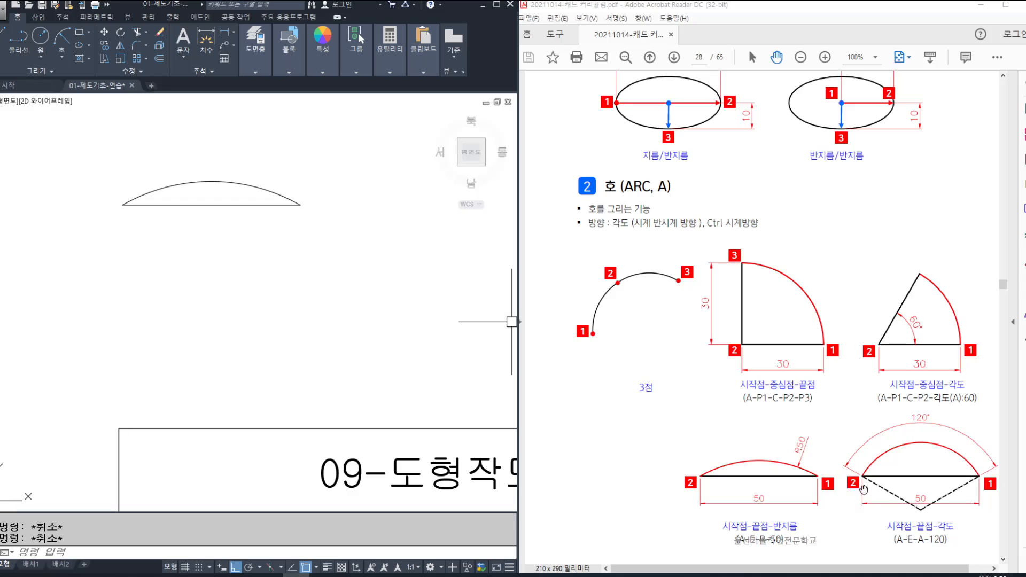
- Select the radius-50 arc to examine its centre point and included angle, and erase the arc
left_click(206, 182)
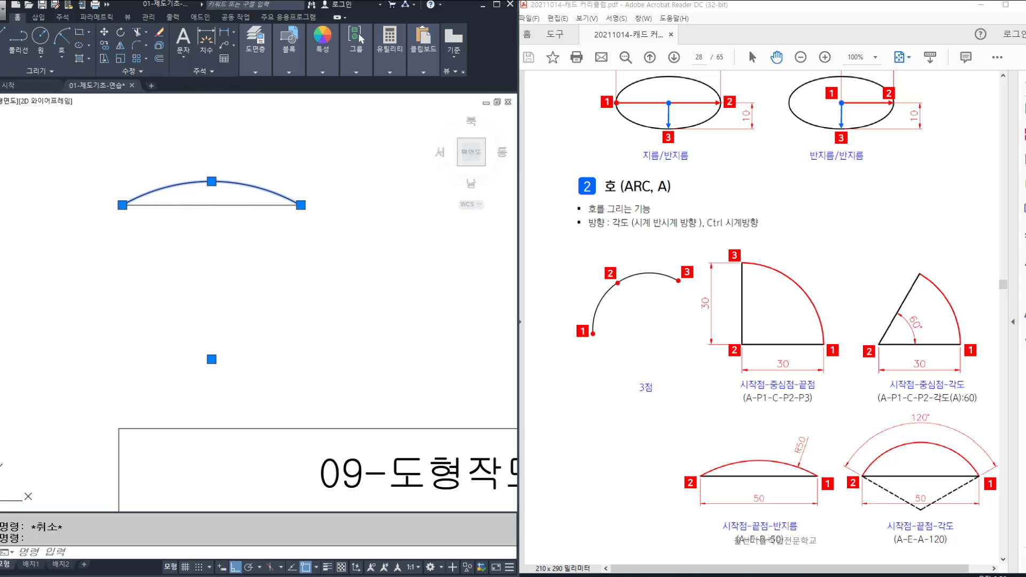
key("ctrl+2")
mouse_move(125, 203)
left_mouse_down()
mouse_move(183, 324)
mouse_move(251, 298)
mouse_move(293, 210)
left_mouse_up()
left_click_drag(170, 313, 261, 297)
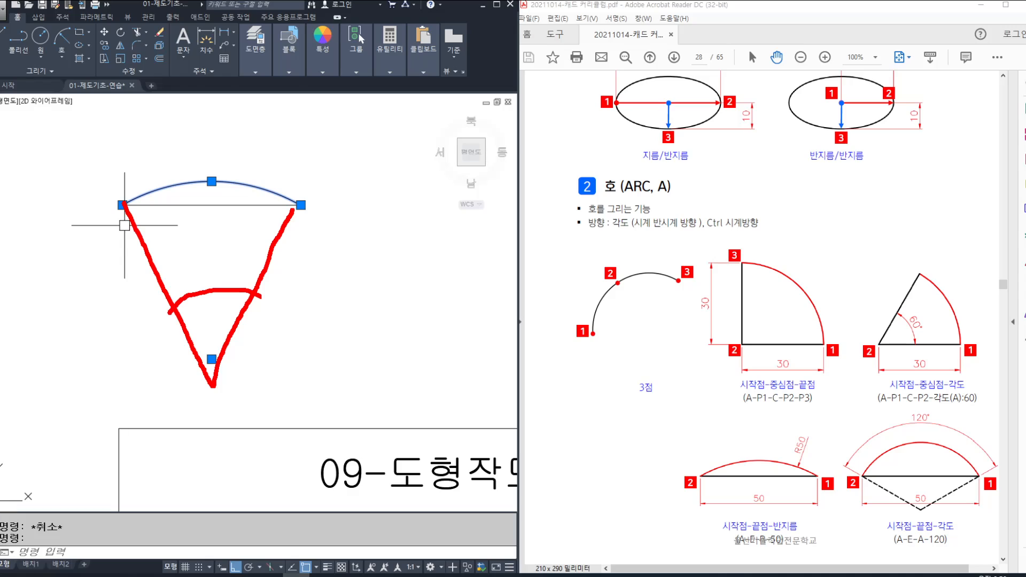
mouse_move(390, 305)
left_mouse_down()
mouse_move(419, 323)
mouse_move(453, 315)
left_mouse_up()
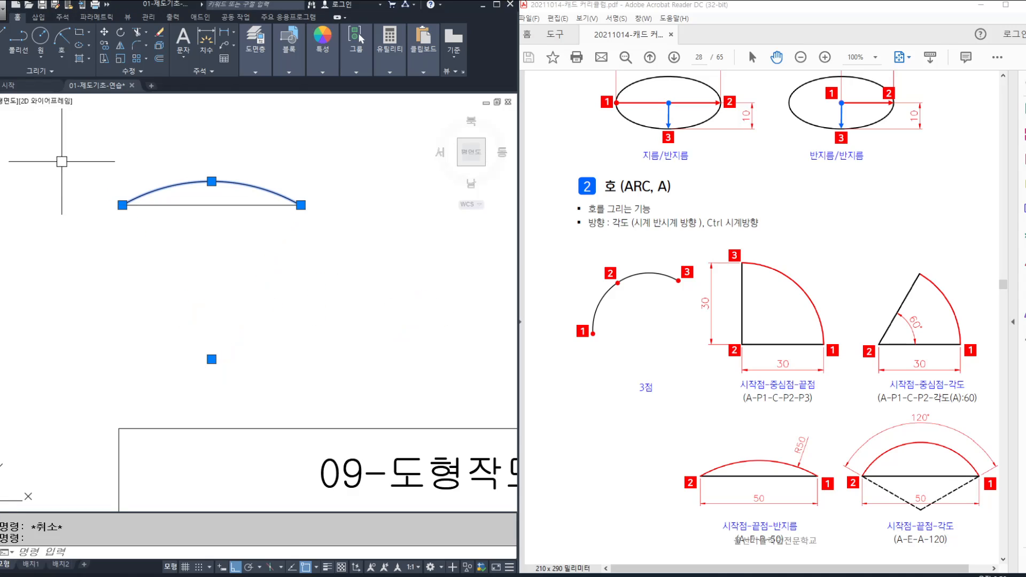
key("Escape")
key("Delete")
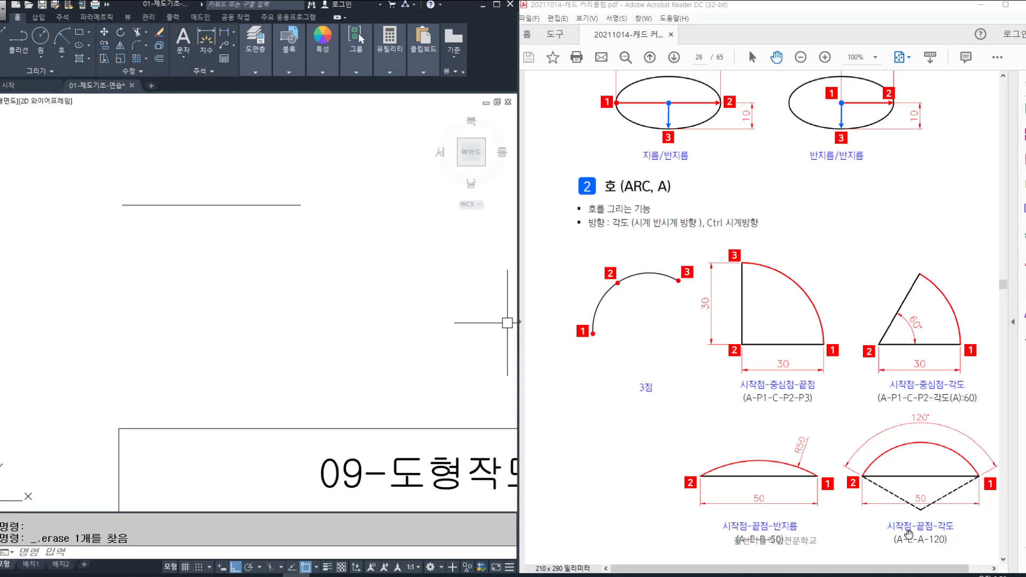
- Draw a Start, End, Angle arc from the line's right end to its left end with an included angle of 120°
key("Escape")
type("a")
key("Return")
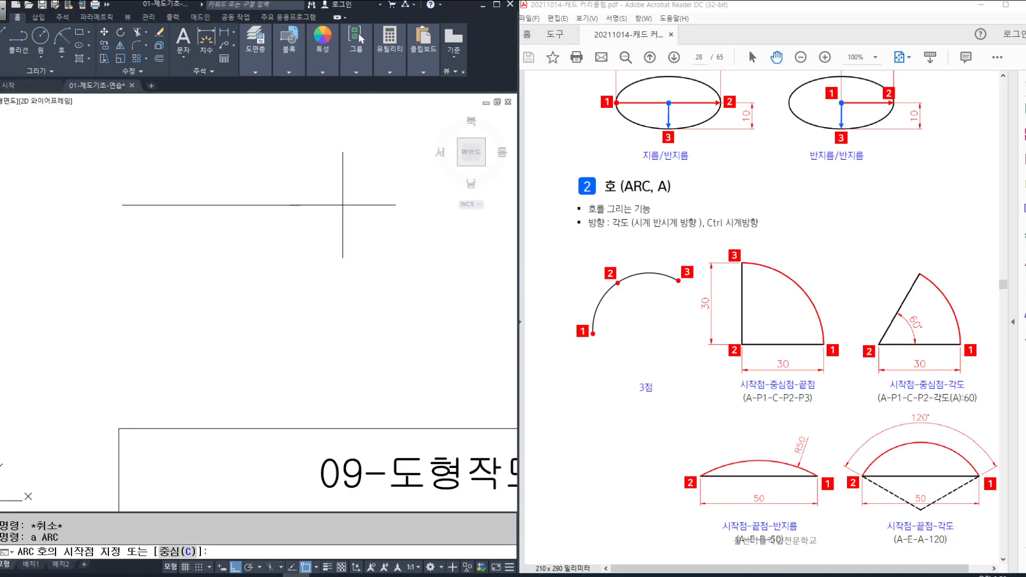
left_click(300, 205)
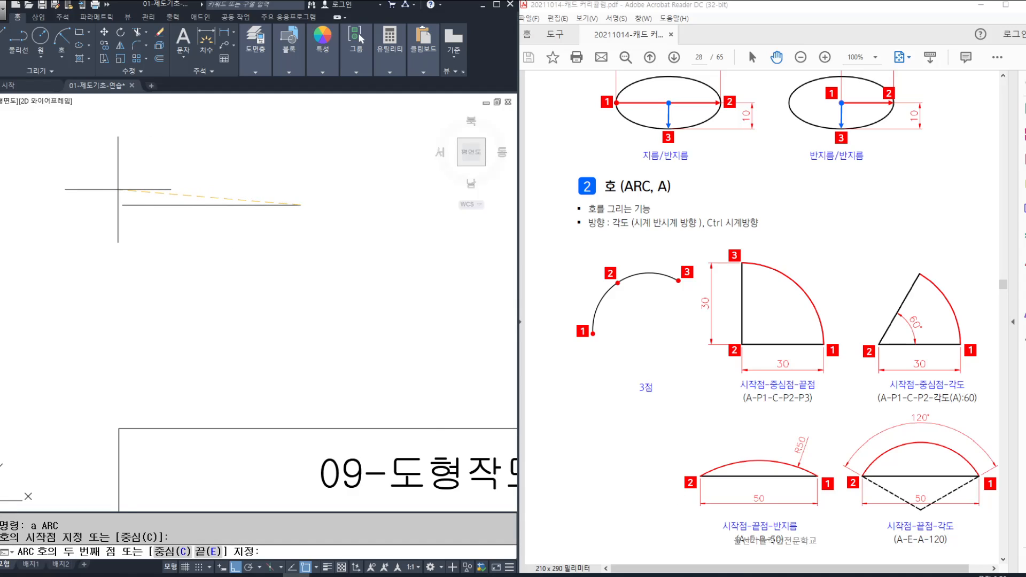
type("e")
key("Return")
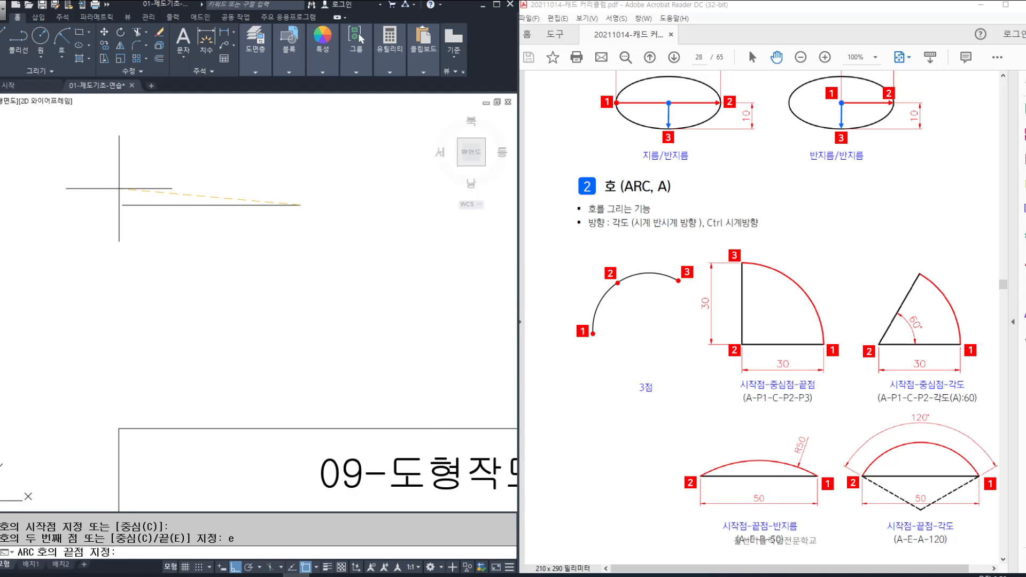
left_click(122, 204)
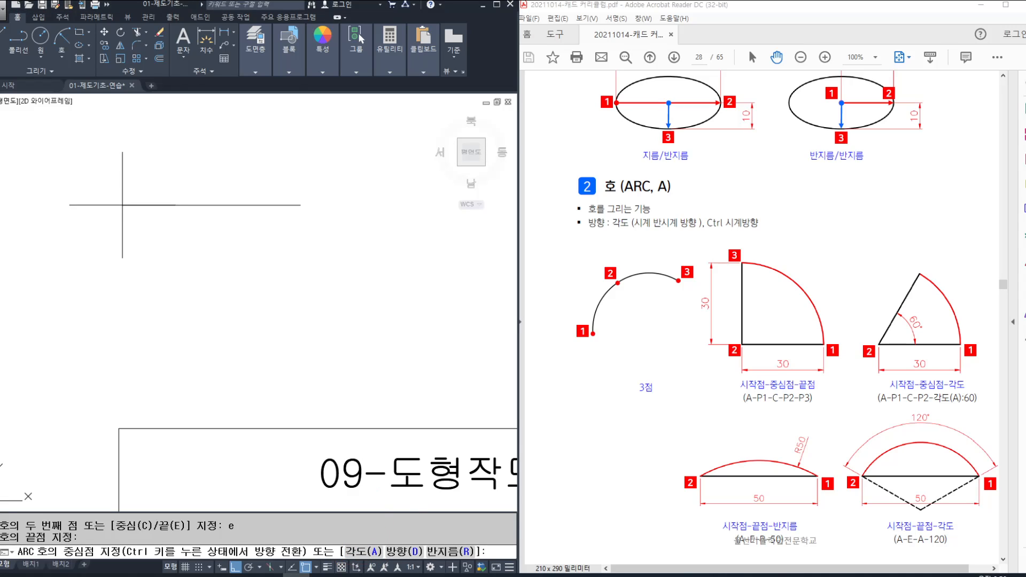
type("a")
key("Return")
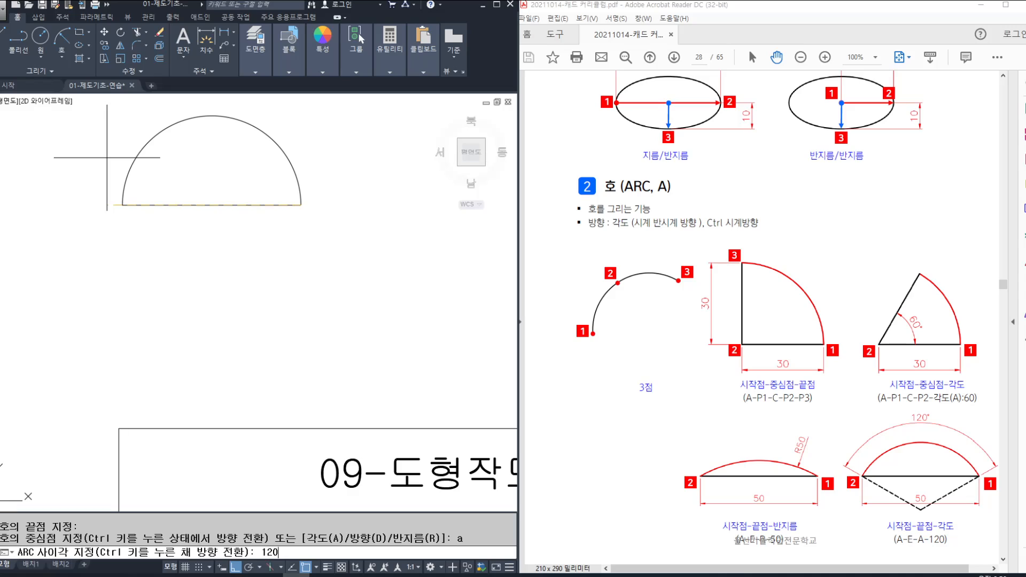
key("Return")
- Draw two connected lines from the 120° arc's left end through its centre point to its right end
left_click(202, 154)
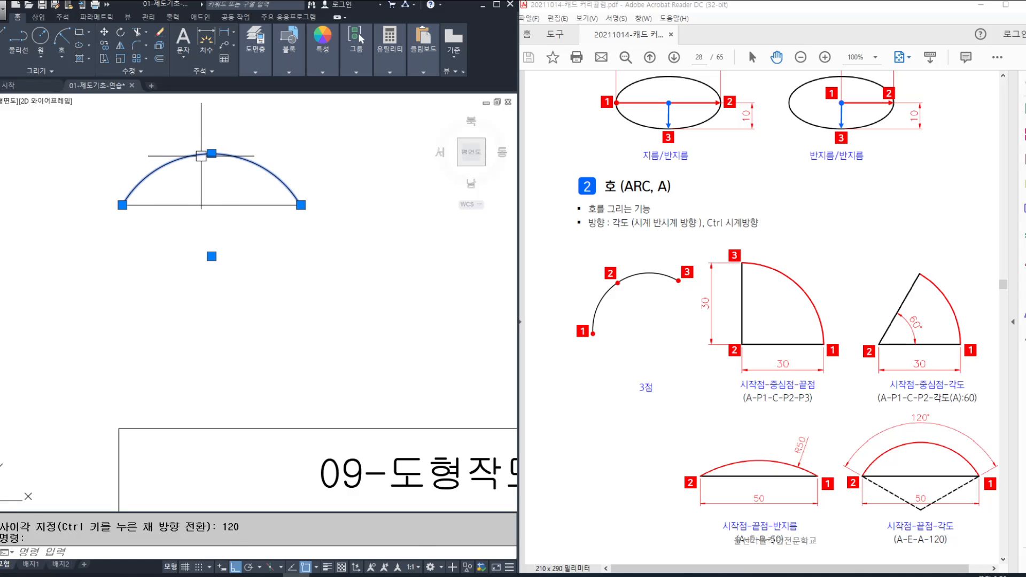
scroll(153, 200, "up", 1)
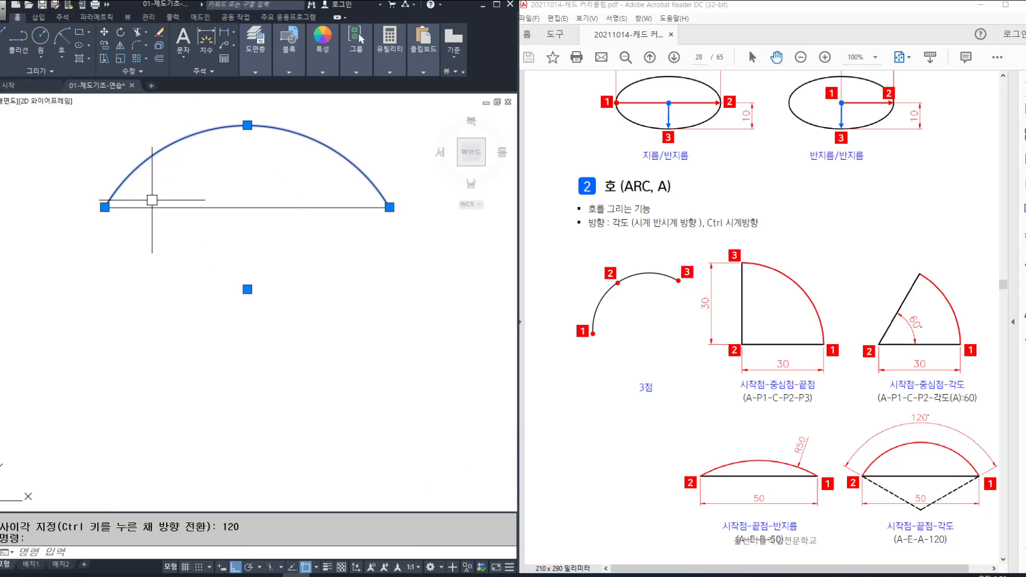
middle_click_drag(168, 182, 171, 214)
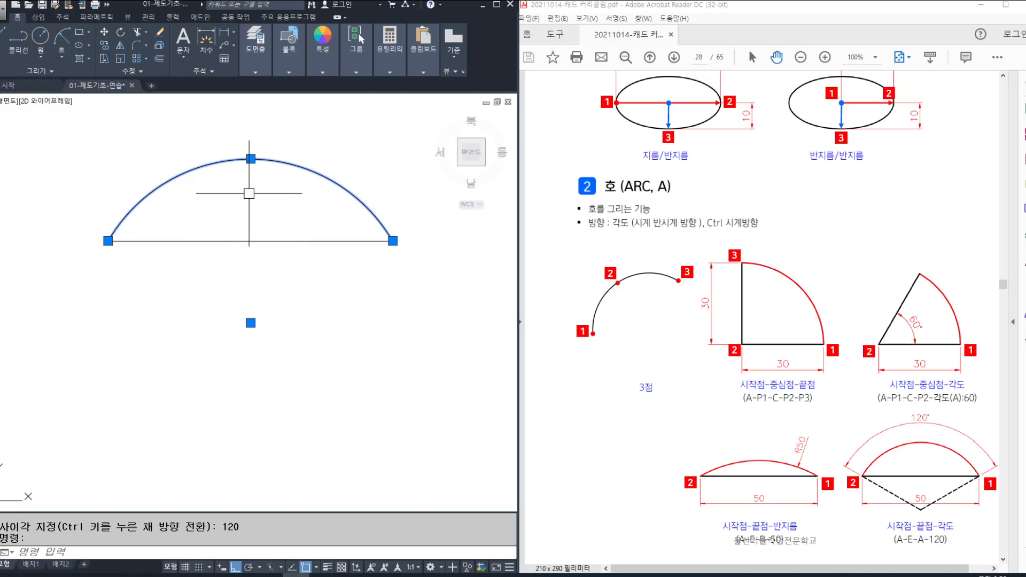
mouse_move(114, 242)
left_mouse_down()
mouse_move(137, 201)
mouse_move(302, 180)
mouse_move(400, 237)
left_mouse_up()
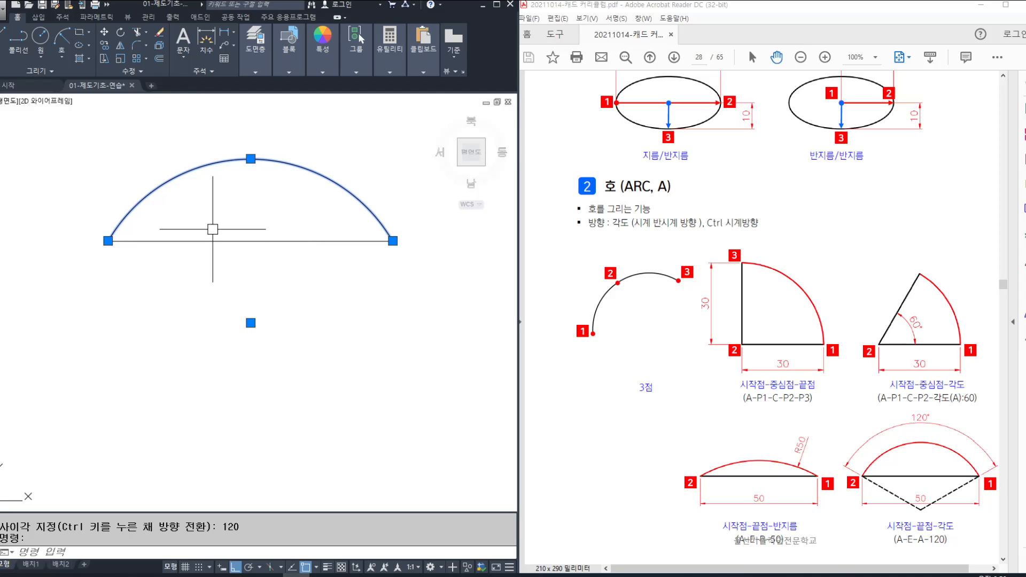
type("l")
key("Return")
left_click(108, 241)
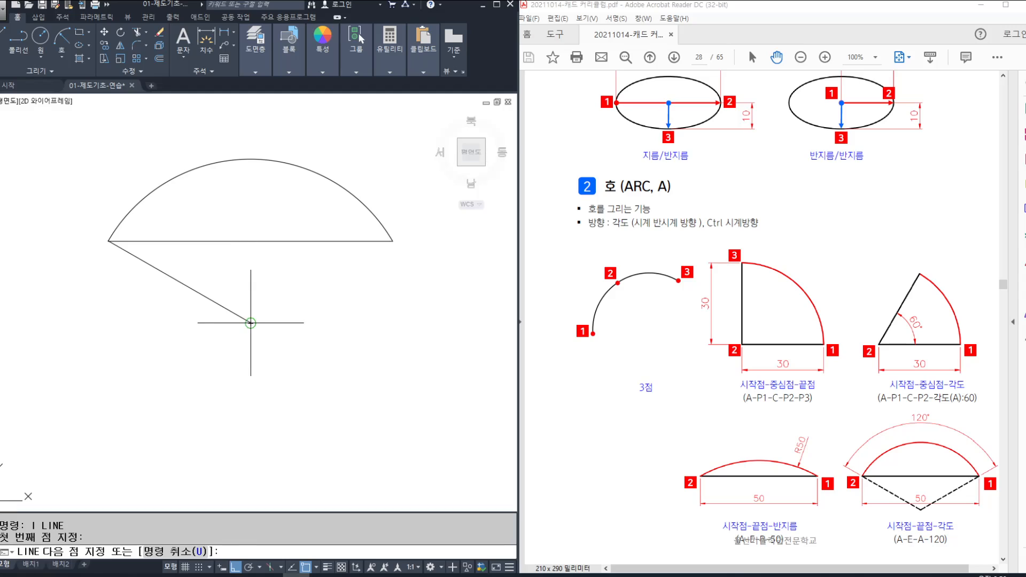
left_click(250, 322)
left_click(392, 241)
key("Return")
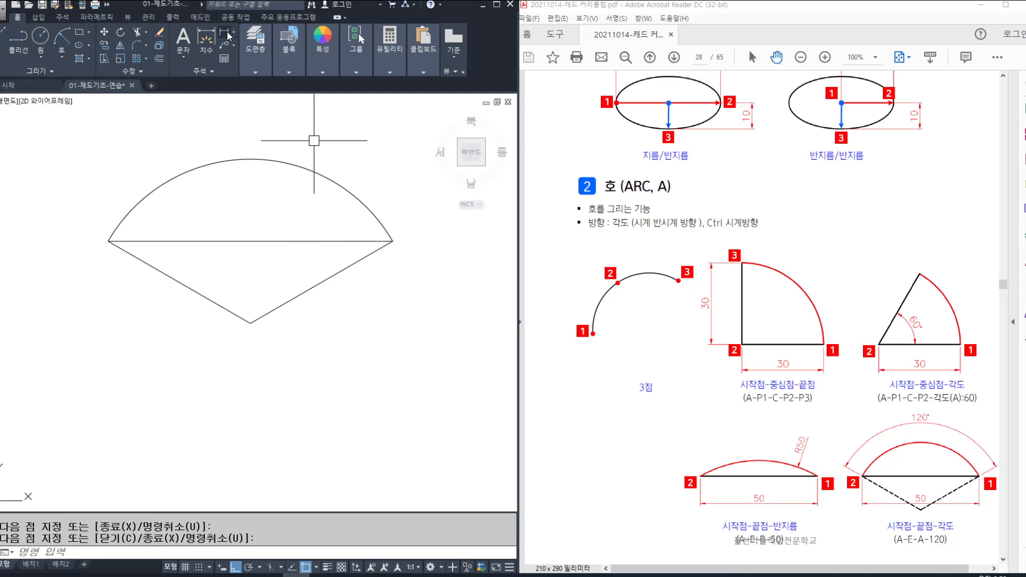
- Add an angular dimension between the two lines meeting at the arc's centre, placed just above their vertex
left_click(233, 32)
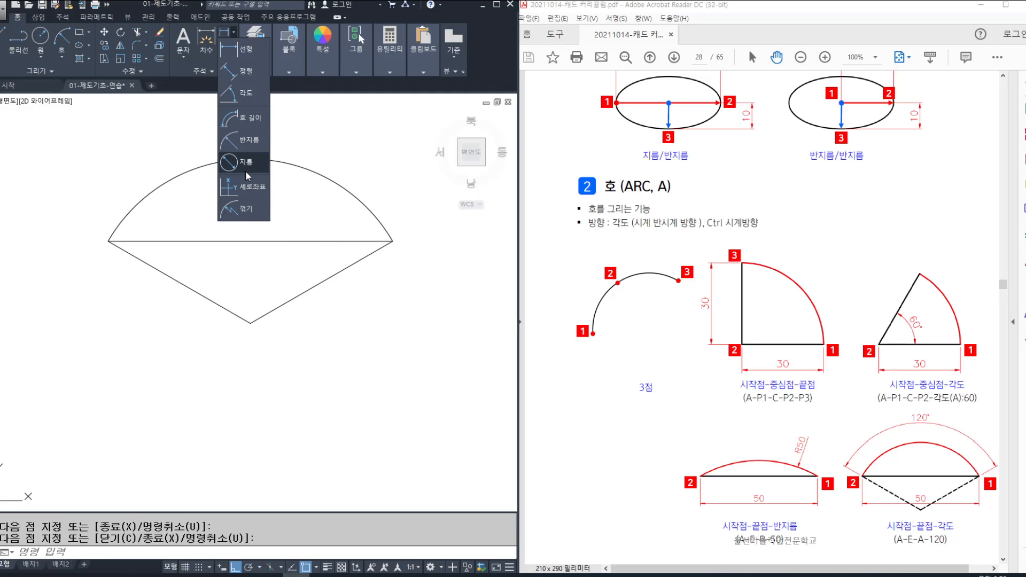
left_click(257, 91)
left_click(210, 300)
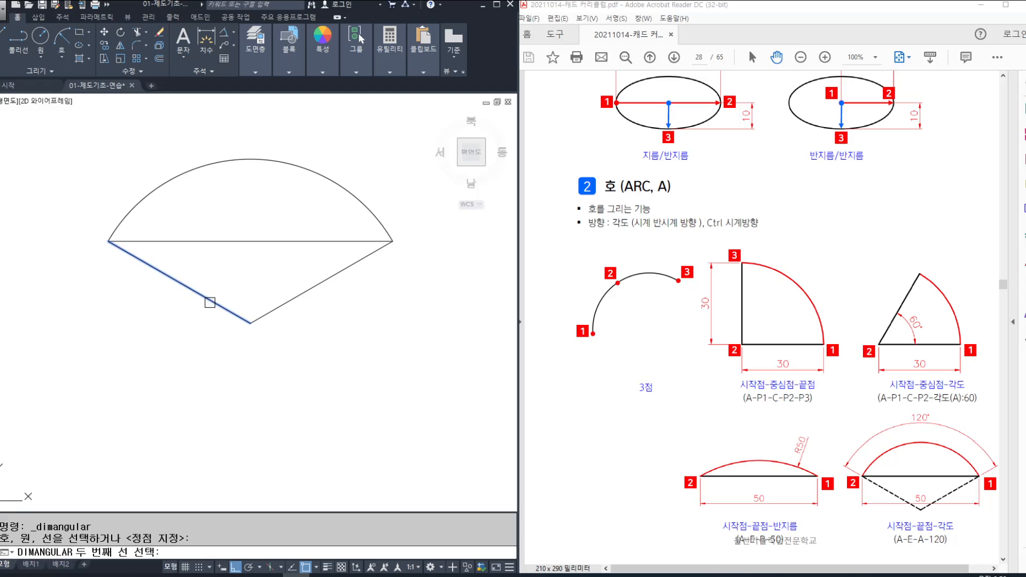
left_click(276, 308)
left_click(269, 279)
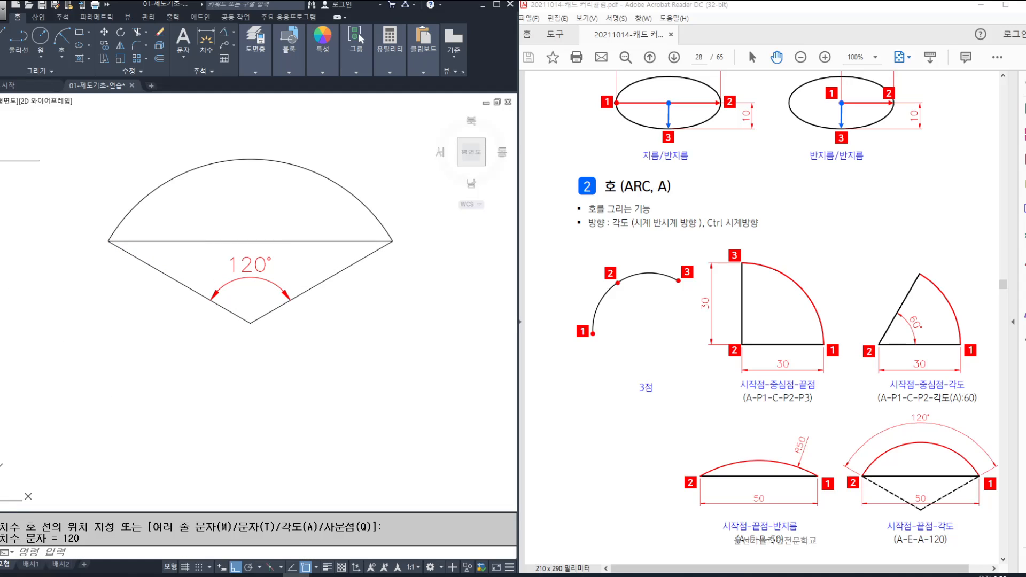
key("Escape")
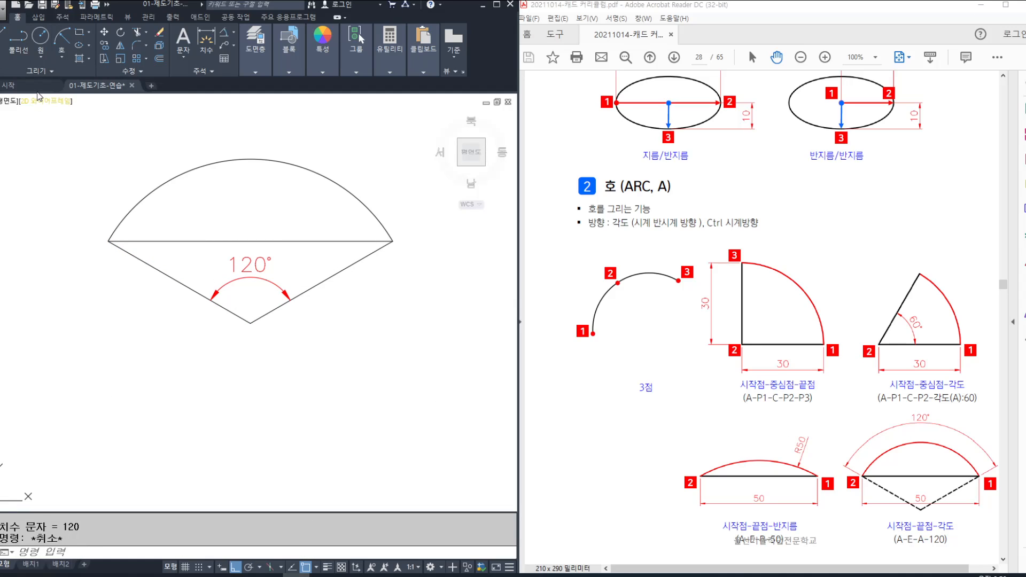
- Erase the arc and the two slanted lines to its centre, keeping the horizontal line
left_click(210, 167)
left_click(203, 161)
key("Delete")
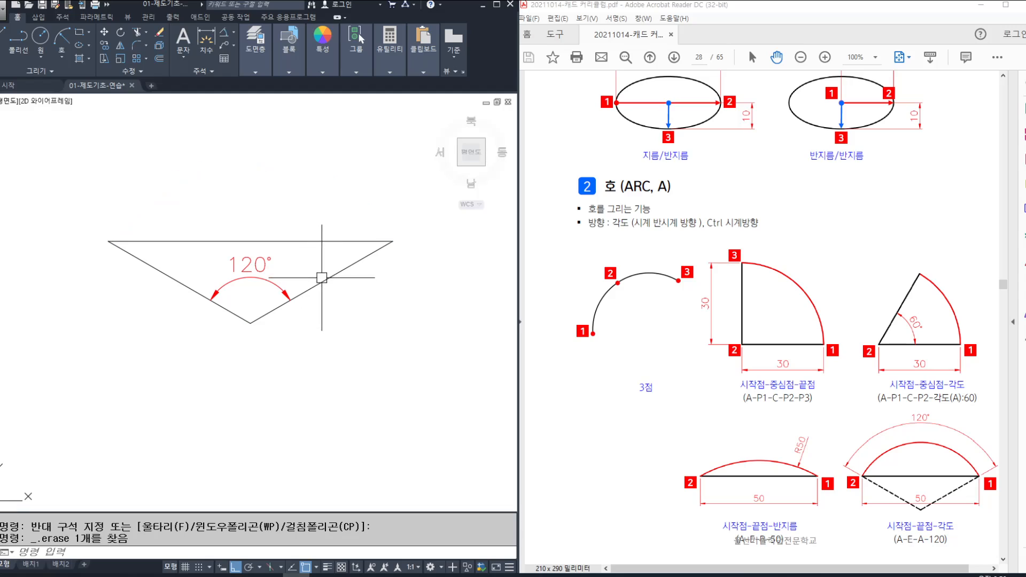
left_click(322, 277)
key("Delete")
left_click(180, 282)
key("Delete")
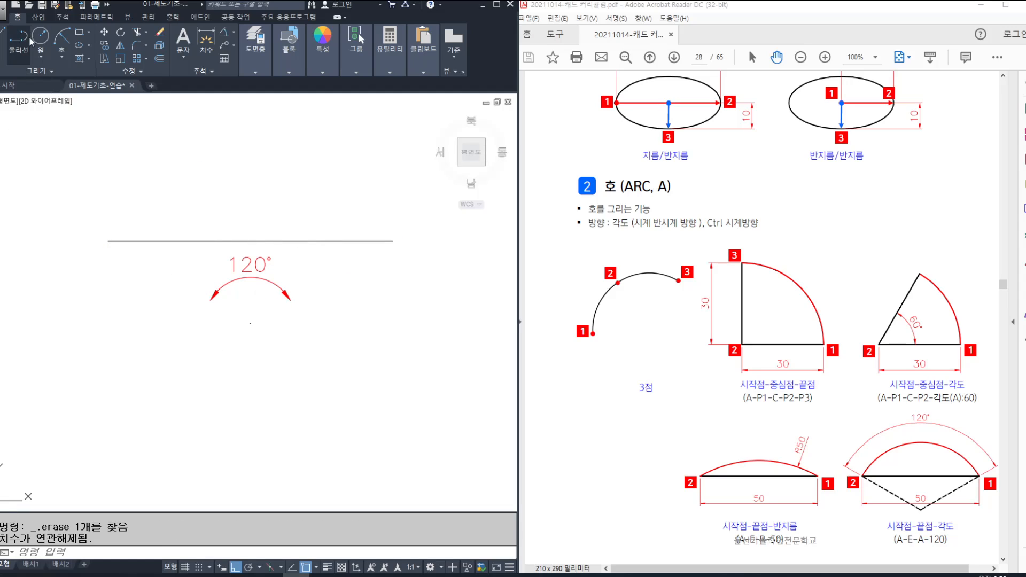
- Draw a Start, End, Angle arc above the horizontal line from its right end to its left end, with an included angle of 120°
left_click(62, 57)
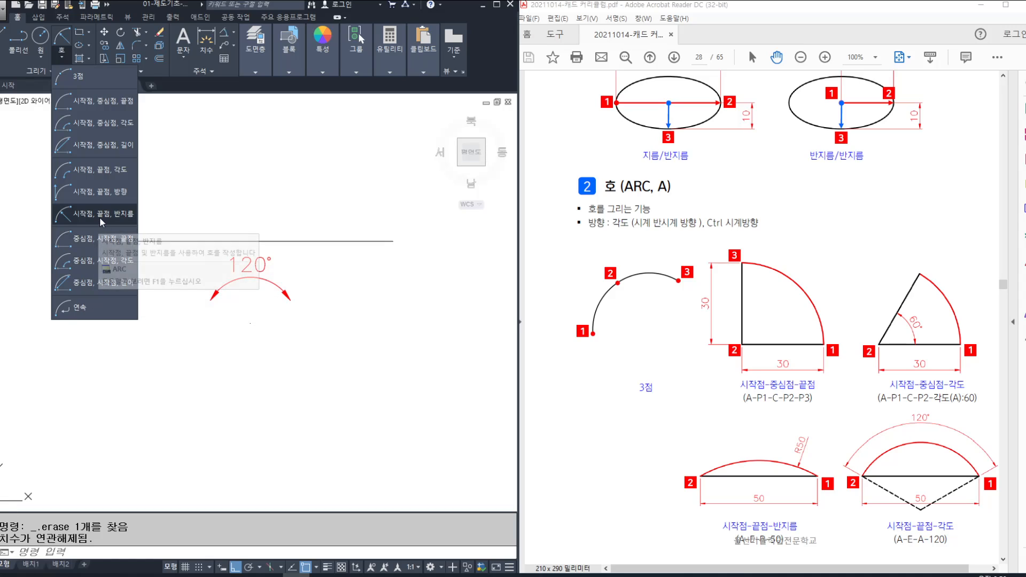
left_click(68, 54)
left_click(99, 169)
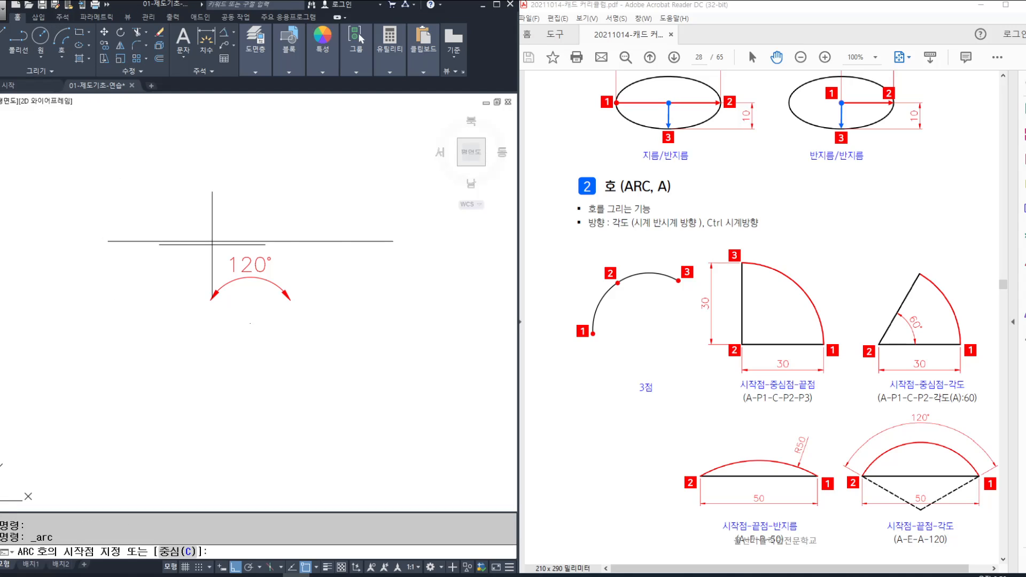
left_click(393, 241)
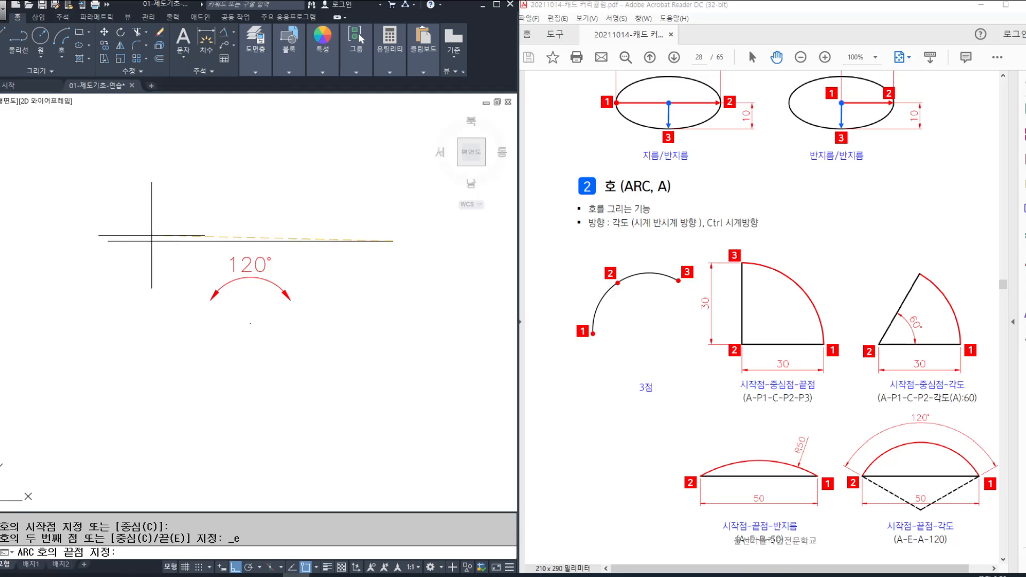
left_click(108, 241)
type("120")
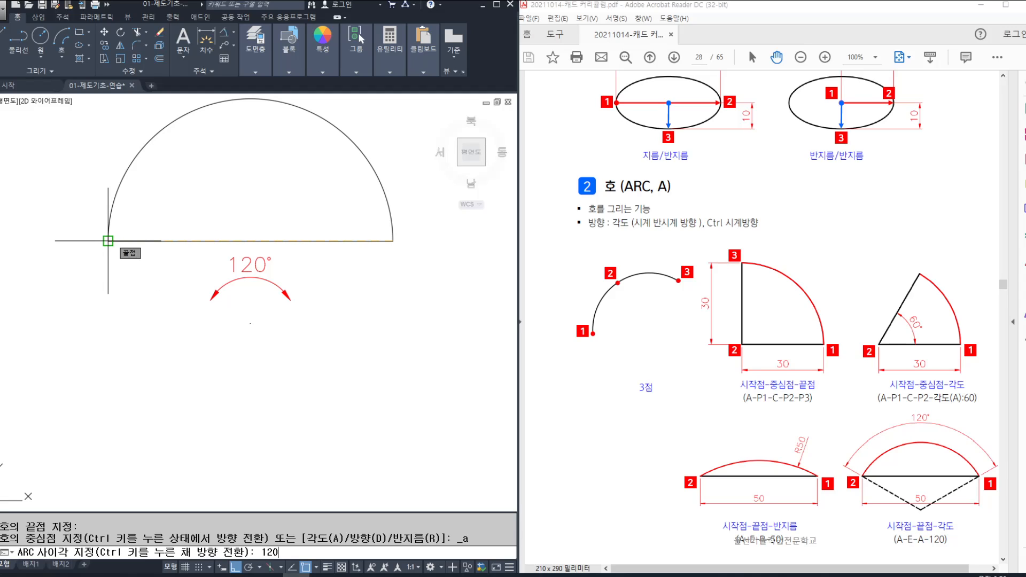
key("Return")
mouse_move(301, 253)
left_mouse_down()
mouse_move(321, 244)
mouse_move(234, 232)
left_mouse_up()
key("Escape")
- Review the handout's note on arc direction, including the Ctrl option for clockwise arcs
left_click(850, 236)
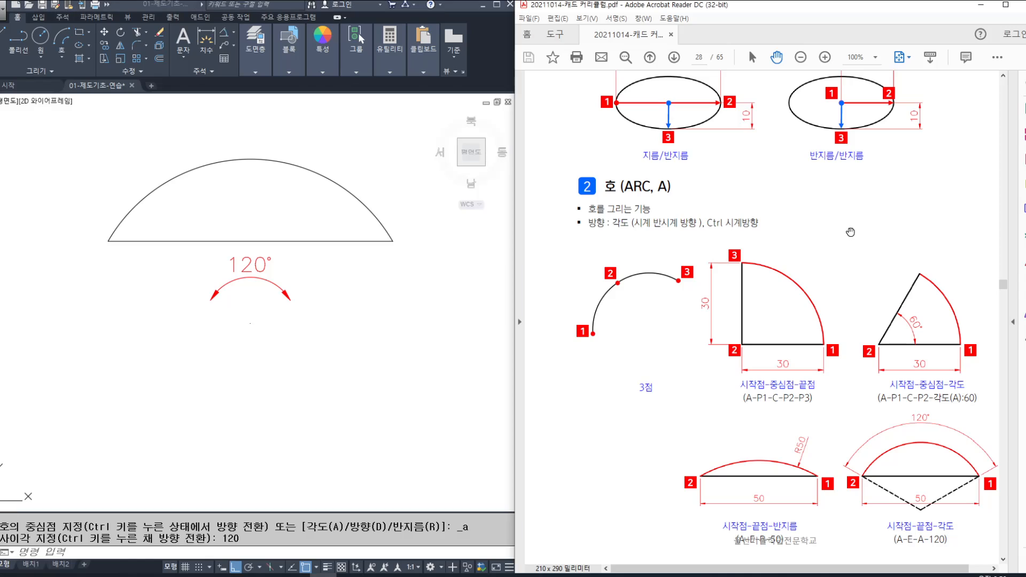
left_click_drag(585, 213, 702, 235)
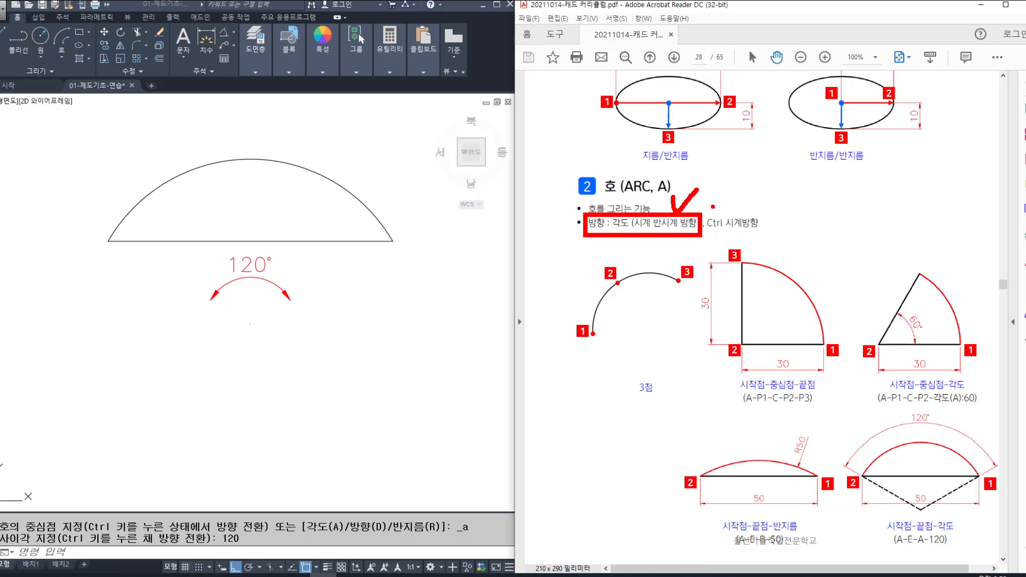
left_click_drag(715, 193, 683, 266)
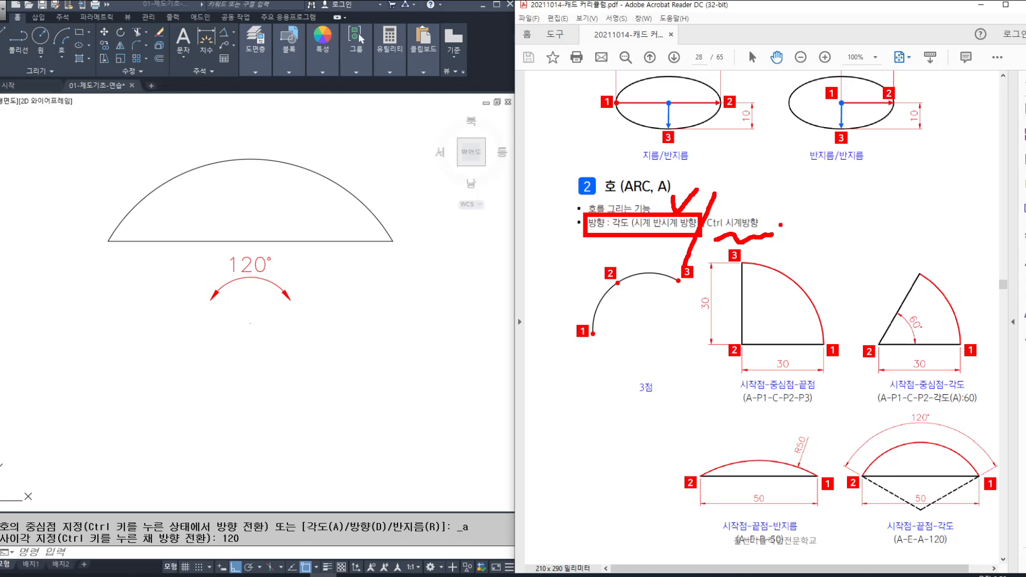
left_click_drag(786, 230, 792, 220)
key("Escape")
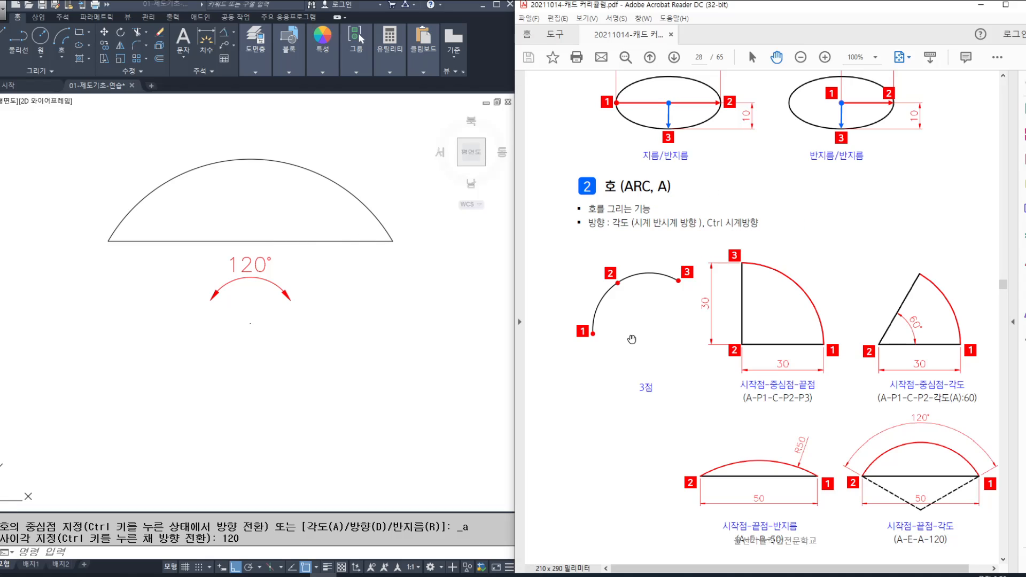
scroll(321, 316, "down", 4)
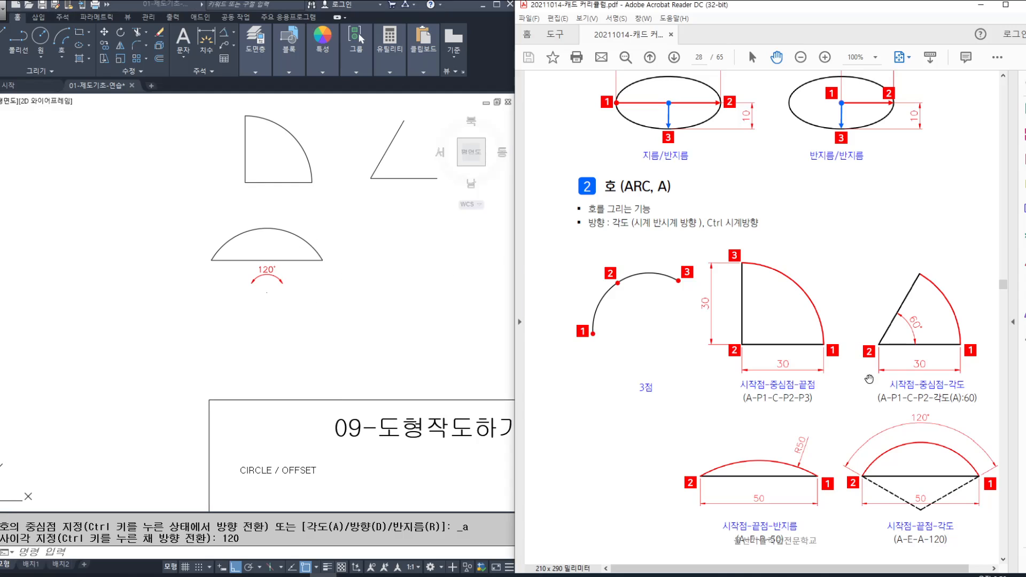
scroll(870, 379, "down", 2, "ctrl")
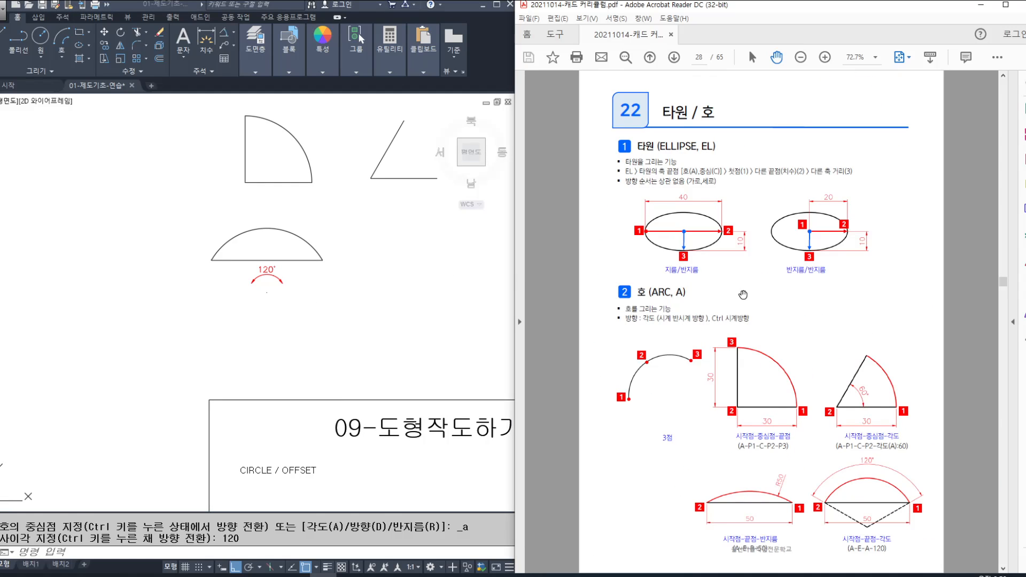
- Find the ELLIPSE (EL) exercises among the sheets of the practice drawing
left_click(412, 477)
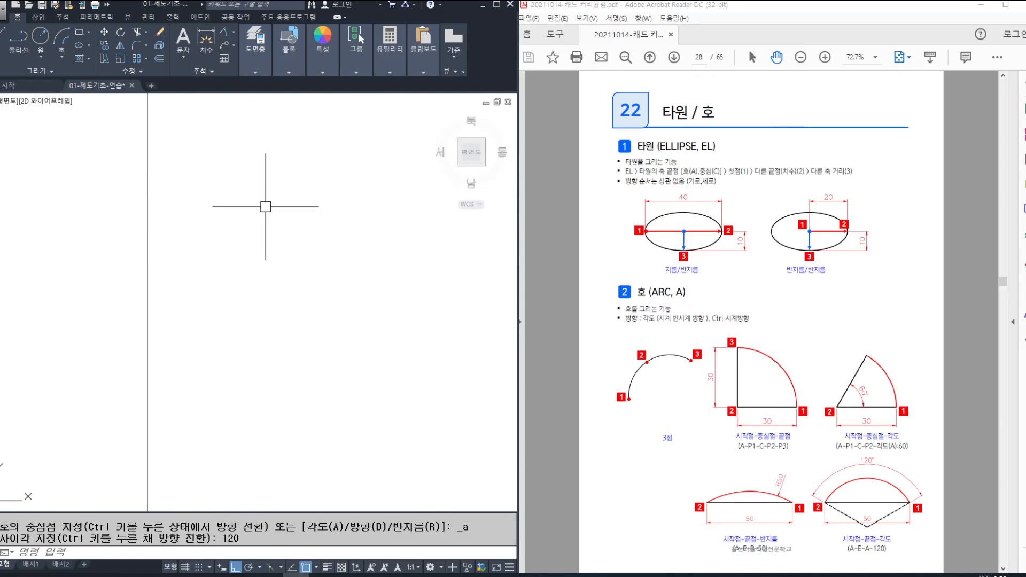
scroll(385, 267, "down", 5)
middle_click_drag(426, 262, 252, 228)
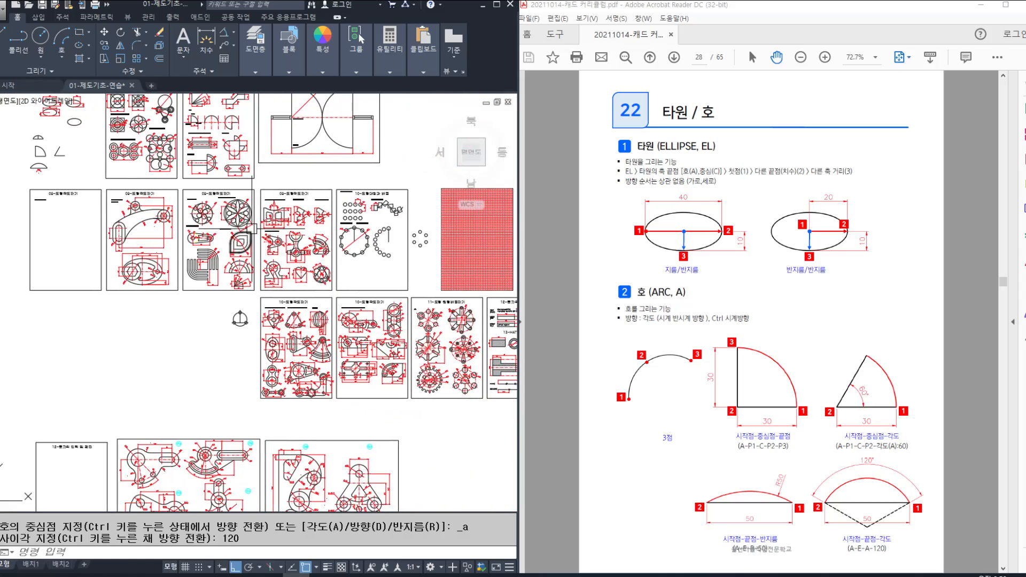
middle_click_drag(246, 179, 327, 373)
scroll(138, 235, "up", 5)
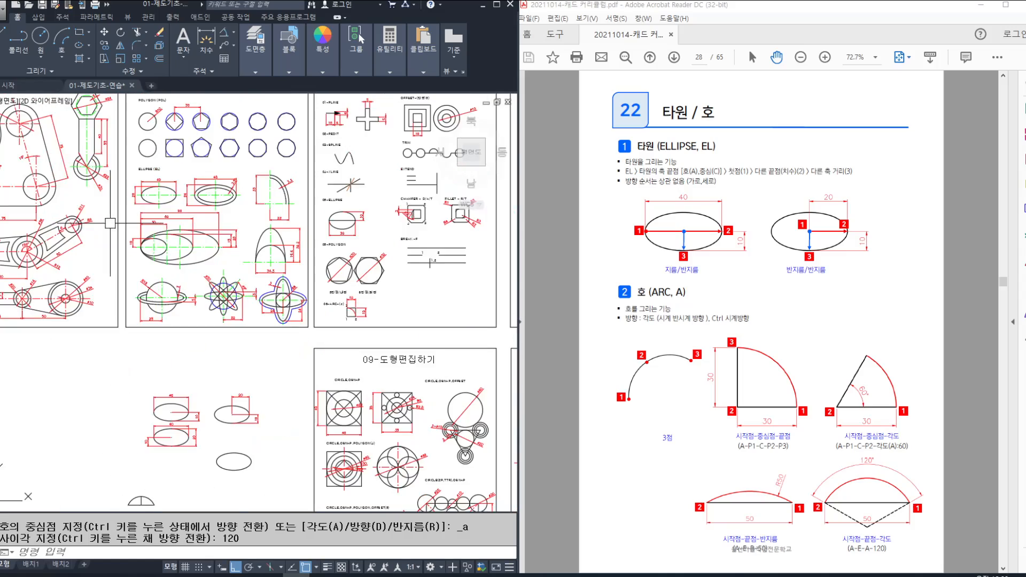
middle_click_drag(138, 223, 57, 320)
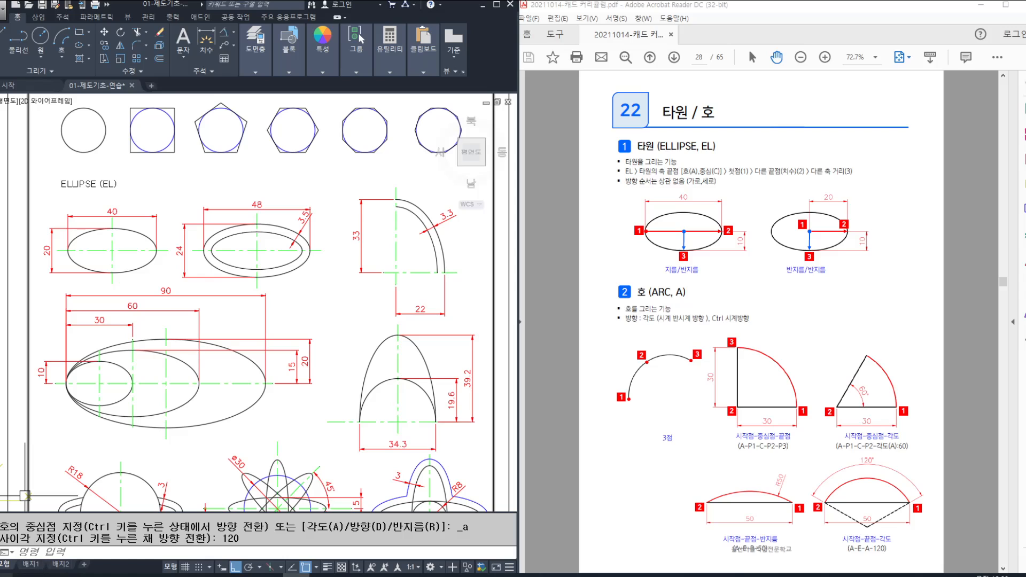
- Launch a second AutoCAD 2020 session with a blank drawing and place its window beside the practice drawing
left_click(6, 575)
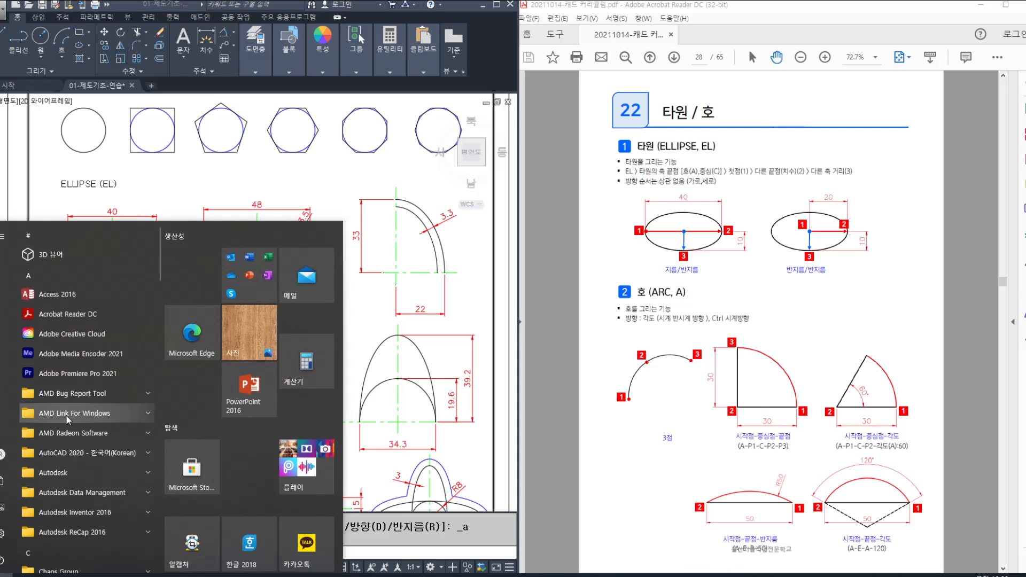
left_click(96, 452)
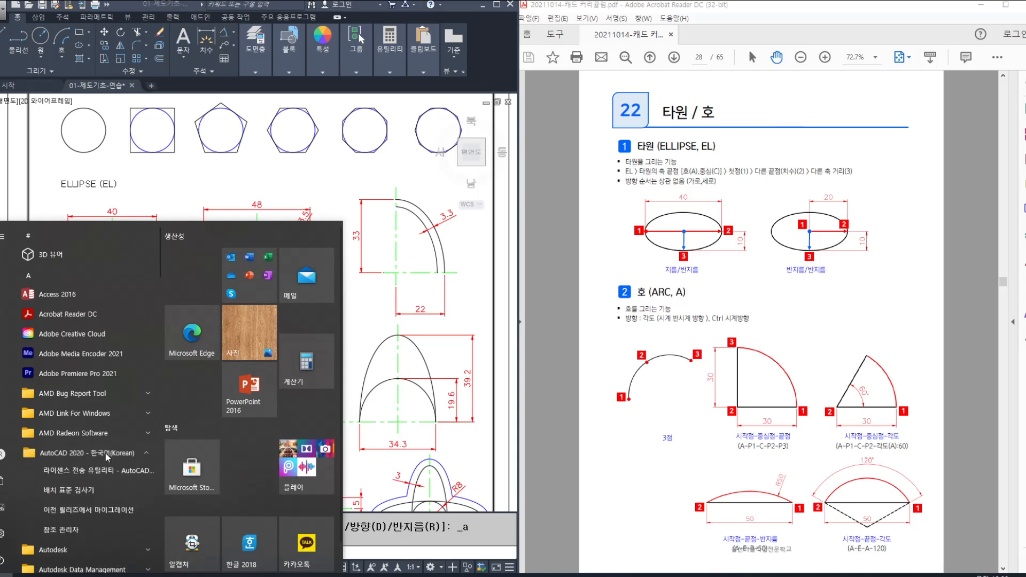
left_click(89, 475)
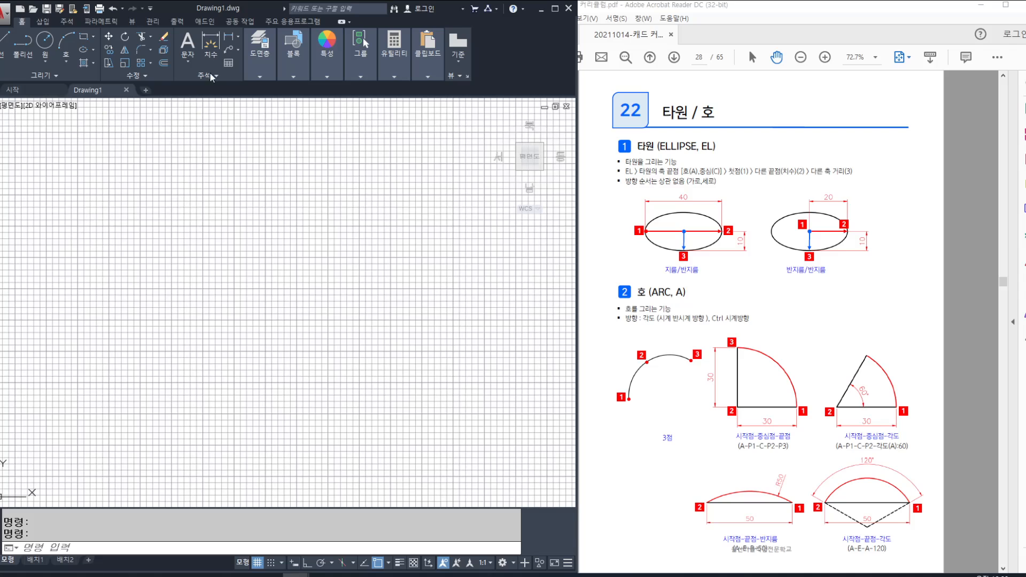
left_click_drag(206, 12, 683, 23)
- Turn off the grid in the blank drawing
left_click(628, 264)
key("F7")
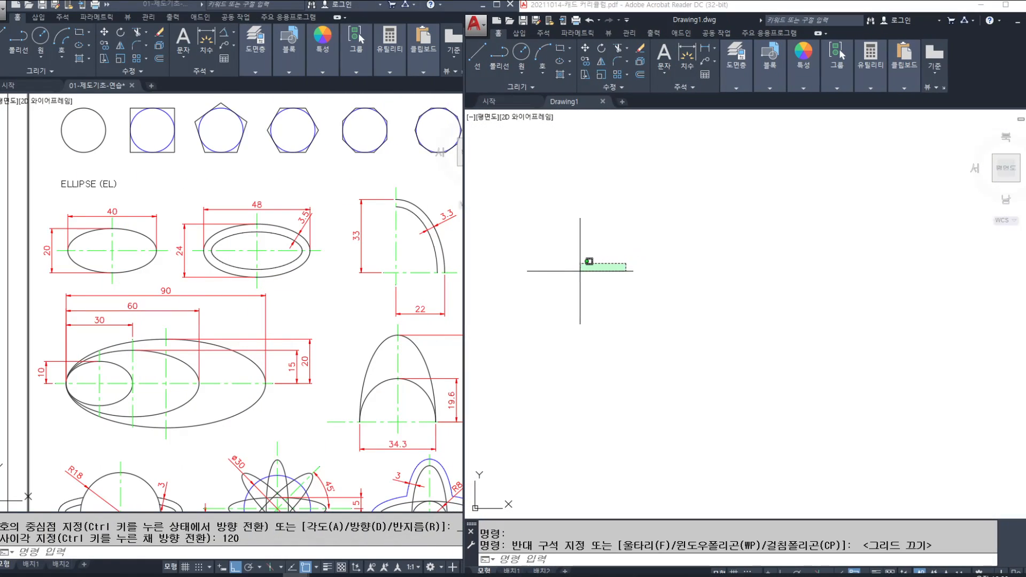
left_click(633, 253)
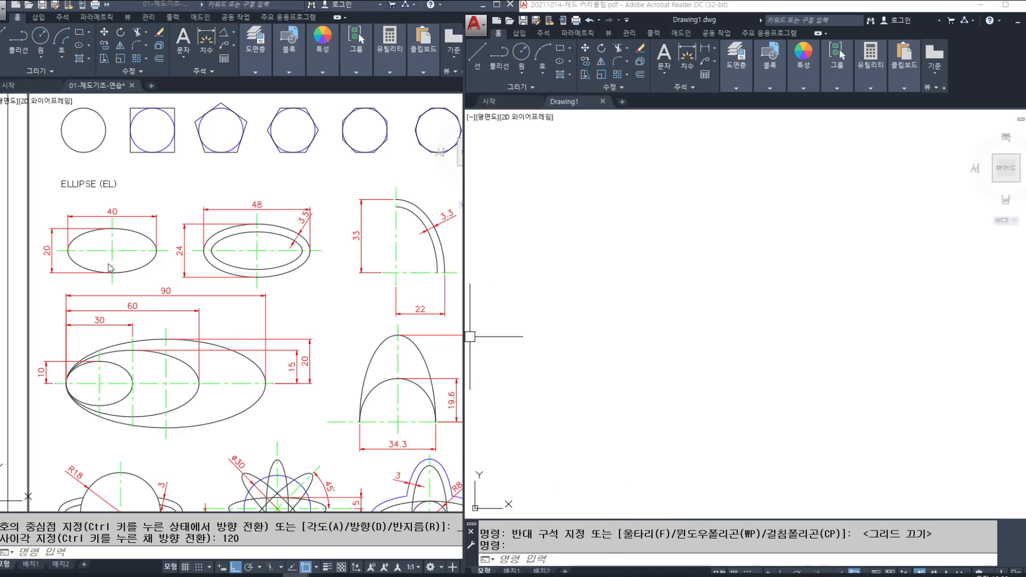
- Examine the first exercise under ELLIPSE (EL) in the practice drawing up close
left_click(140, 190)
scroll(68, 198, "up", 1)
mouse_move(72, 199)
middle_mouse_down()
mouse_move(104, 185)
mouse_move(124, 158)
mouse_move(83, 174)
middle_mouse_up()
scroll(201, 193, "down", 1)
middle_click_drag(201, 192, 166, 215)
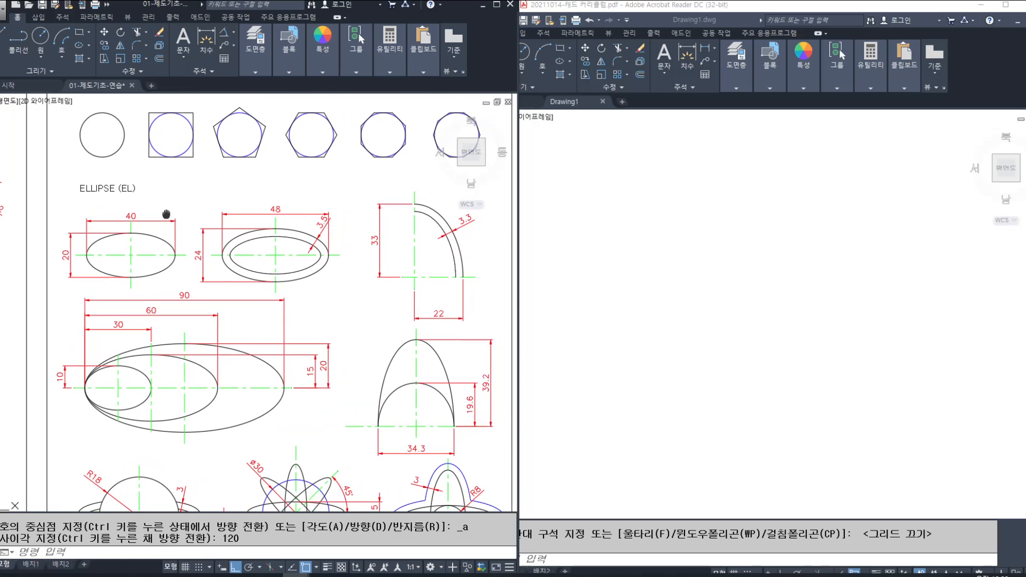
scroll(256, 229, "up", 1)
middle_click_drag(295, 229, 289, 226)
mouse_move(266, 266)
middle_mouse_down()
mouse_move(125, 266)
mouse_move(343, 267)
middle_mouse_up()
middle_click_drag(137, 265, 206, 250)
scroll(173, 265, "up", 1)
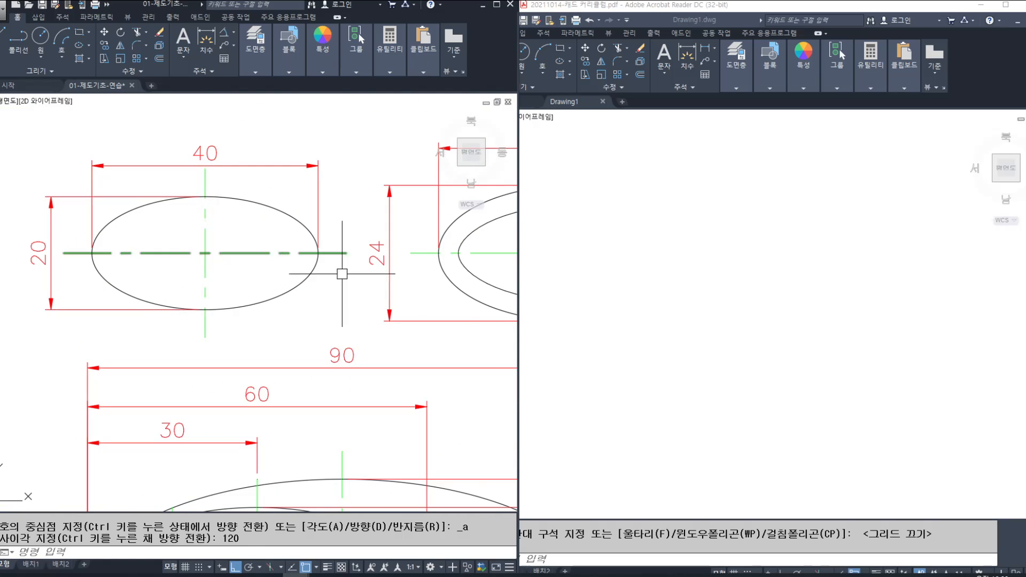
left_click(687, 266)
key("Escape")
key("Escape")
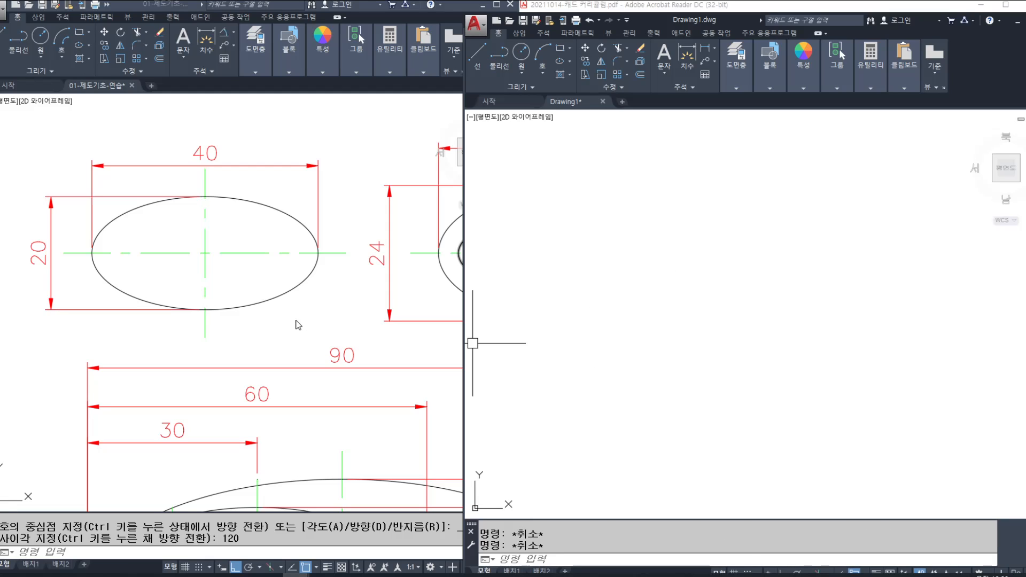
left_click(639, 286)
key("Escape")
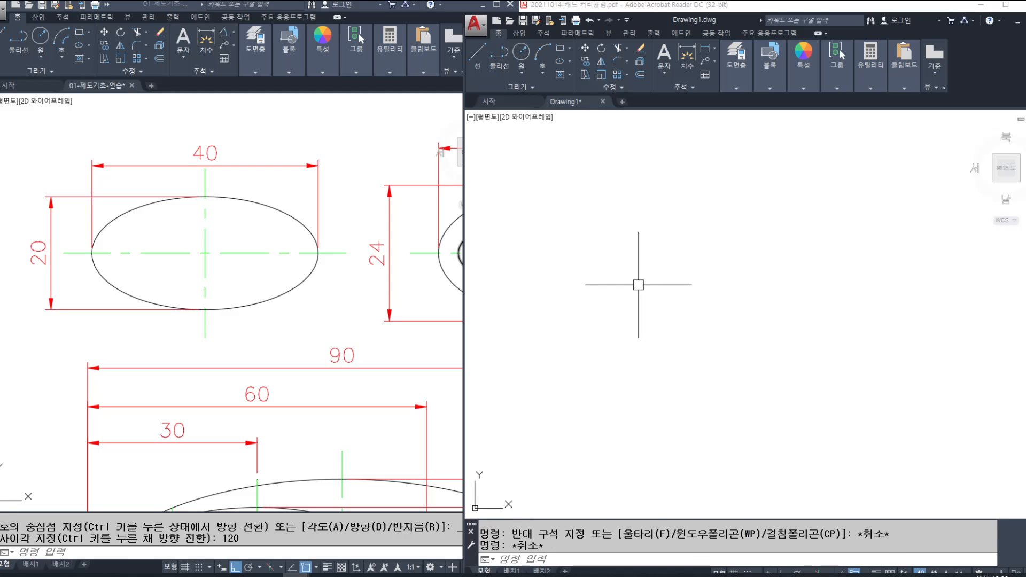
type("l")
key("Return")
left_click(567, 307)
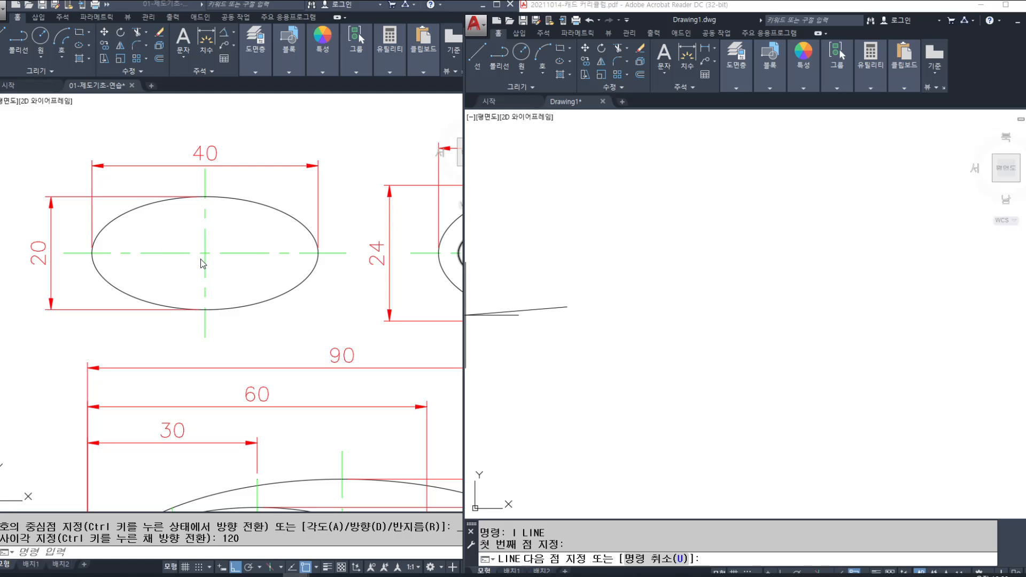
key("Escape")
- Check the width and height dimensions of the first ellipse exercise in the practice drawing
left_click(308, 319)
scroll(308, 316, "down", 4)
middle_click_drag(336, 296, 322, 262)
scroll(313, 271, "up", 2)
scroll(255, 275, "up", 2)
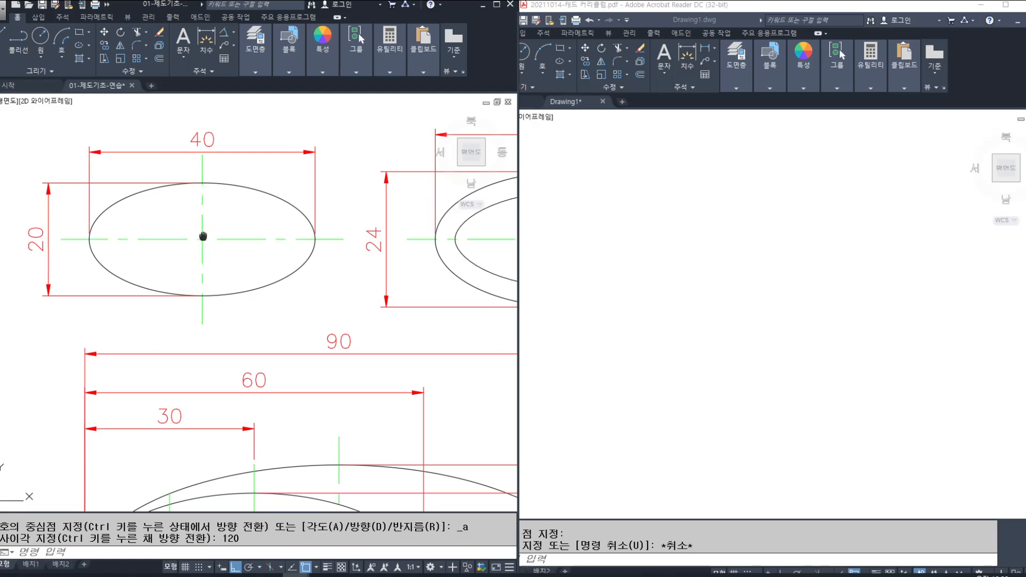
middle_click_drag(190, 211, 208, 239)
left_click(647, 303)
key("Escape")
key("Escape")
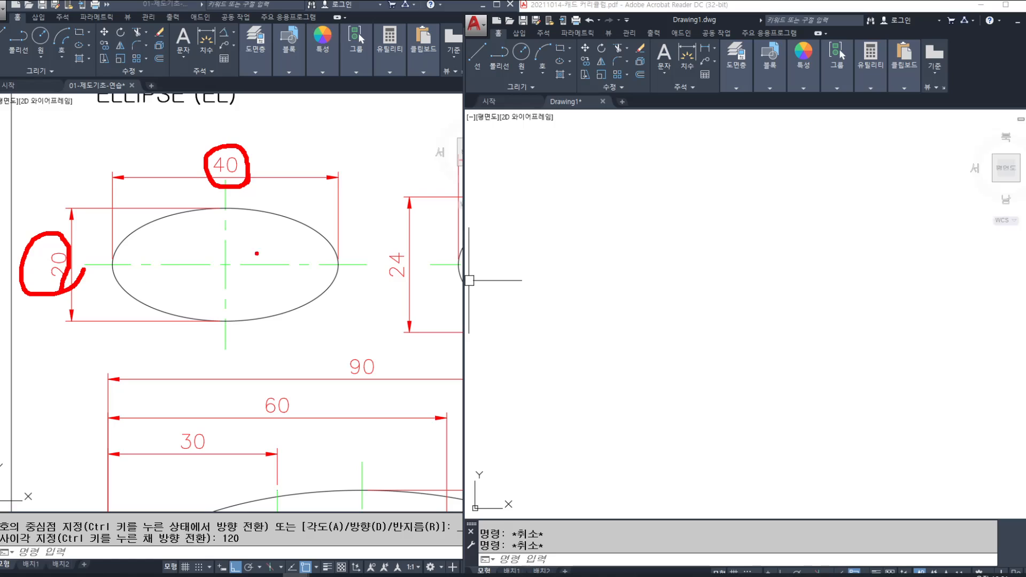
- With Ortho turned on, draw an ellipse in the blank drawing with a horizontal axis of 40 and a vertical half-axis of 10
type("e")
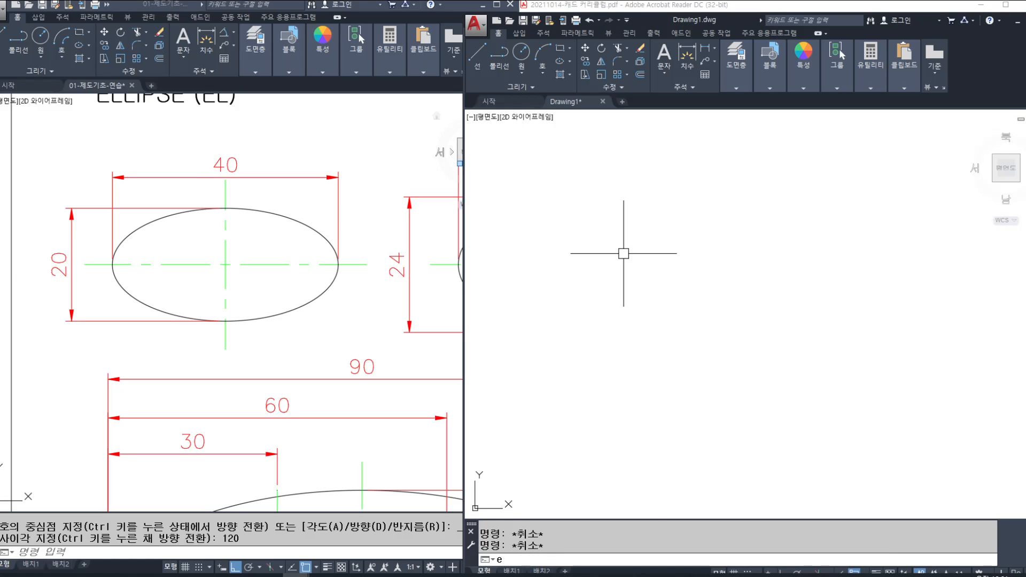
type("l")
key("Return")
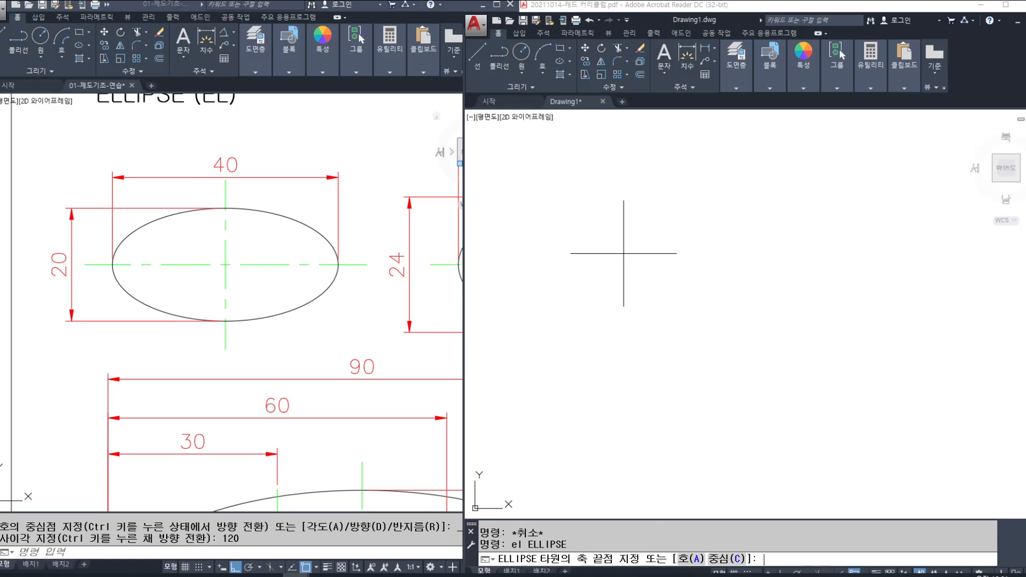
left_click(570, 304)
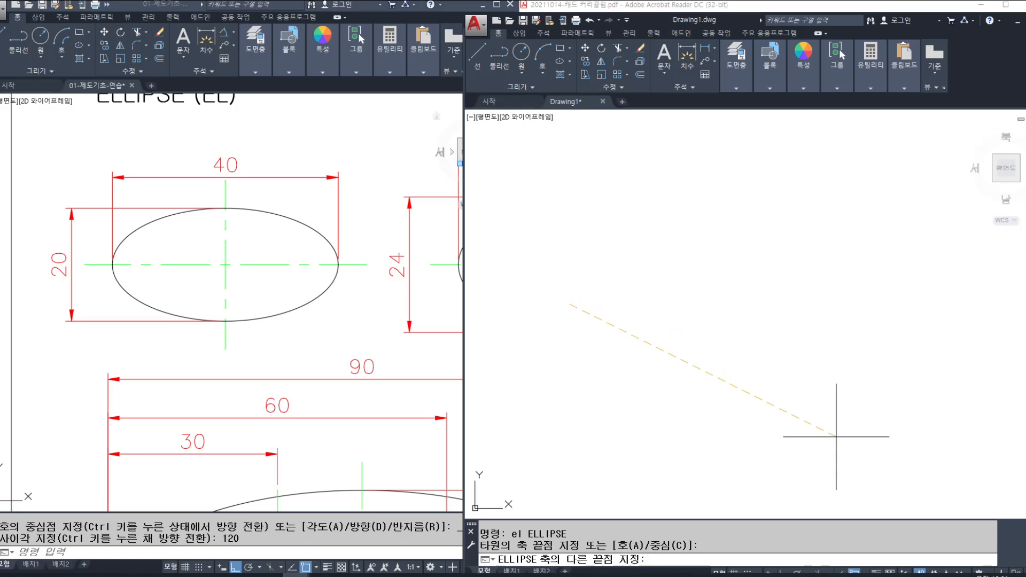
key("F8")
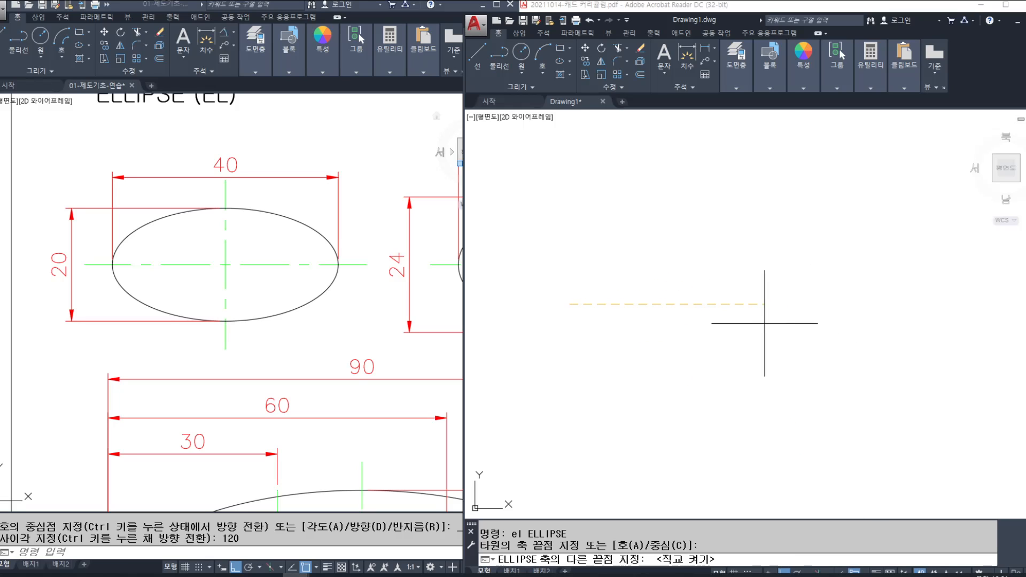
type("4")
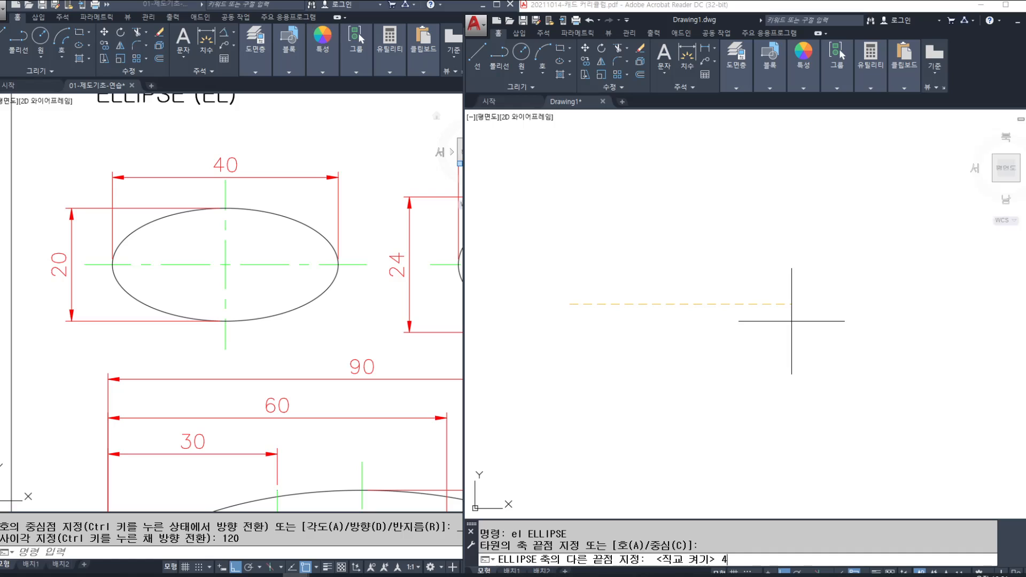
type("0")
key("Return")
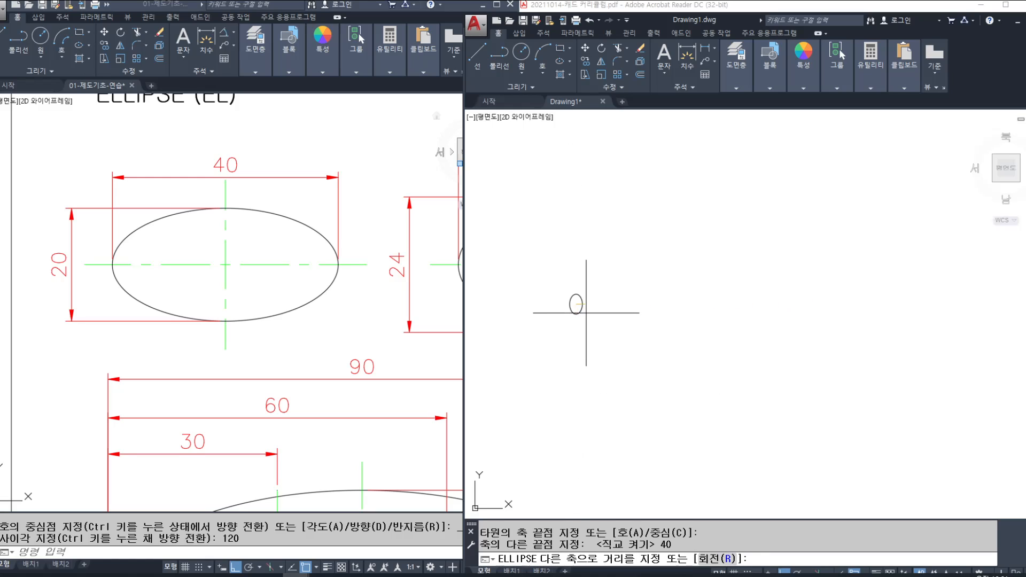
mouse_move(588, 298)
middle_mouse_down()
mouse_move(624, 311)
mouse_move(588, 309)
middle_mouse_up()
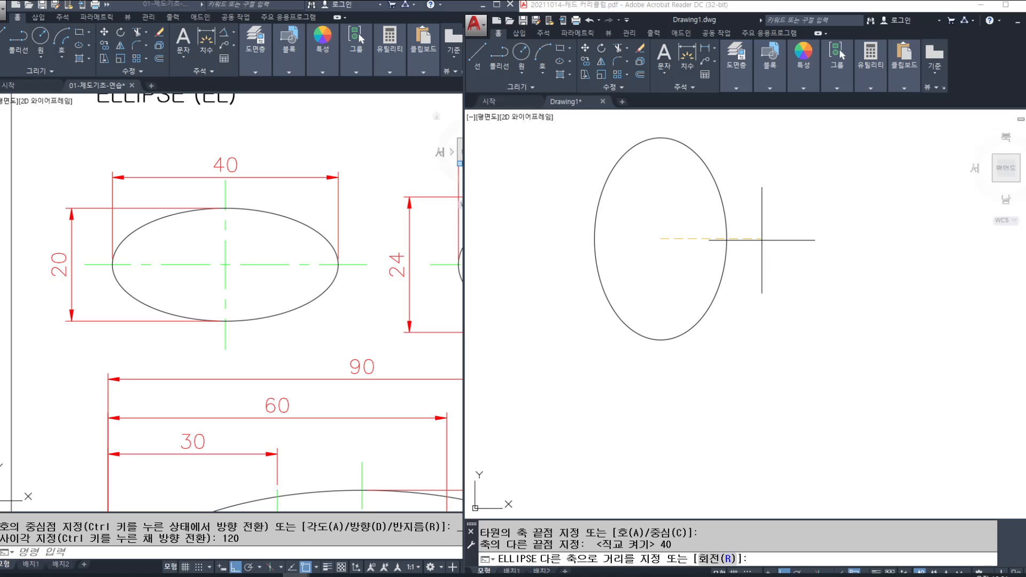
type("10")
key("Return")
scroll(645, 226, "up", 4)
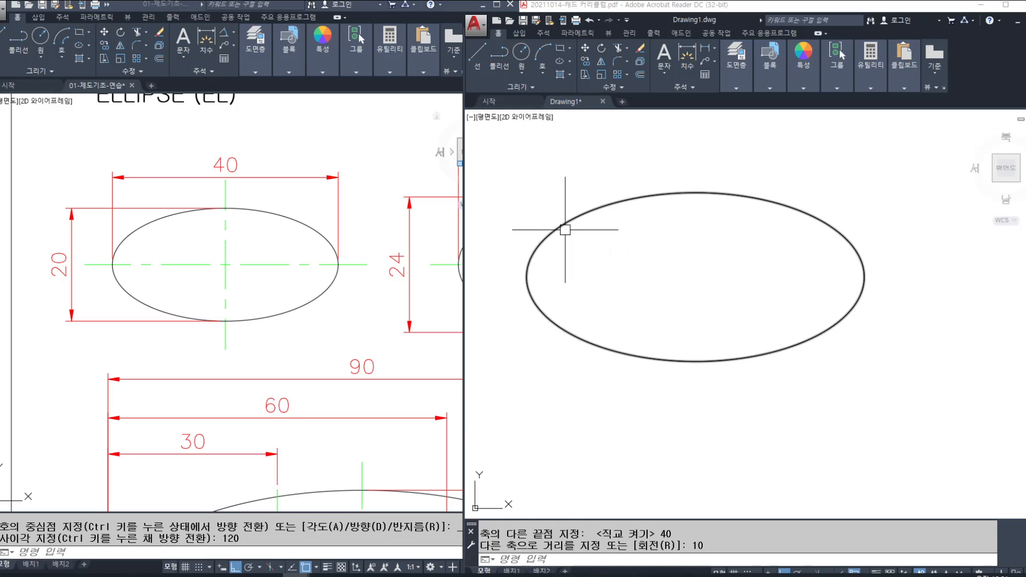
- Draw a horizontal line across the ellipse from its left quadrant to its right quadrant
key("Escape")
key("Escape")
type("l")
key("Return")
left_click(527, 276)
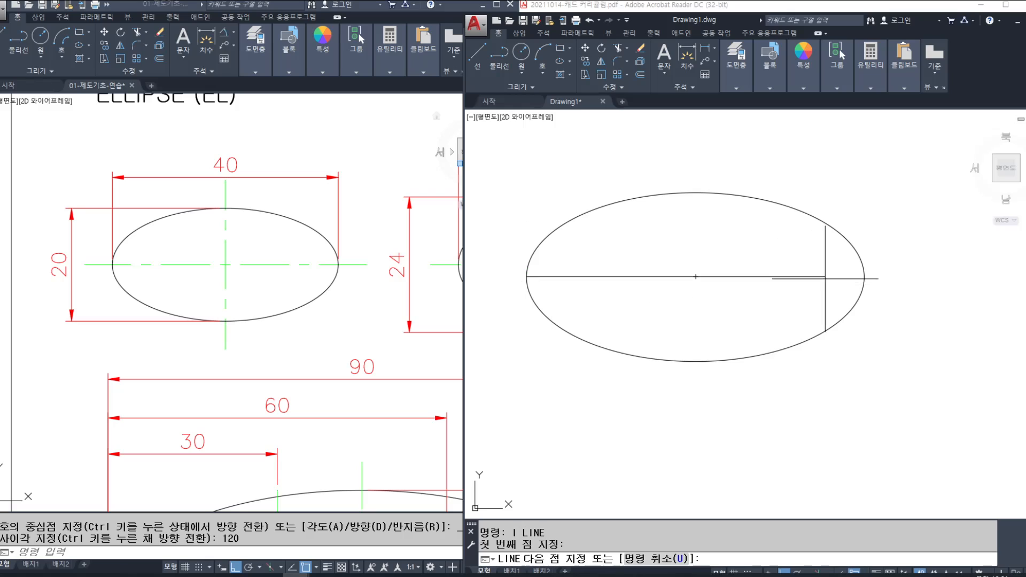
left_click(865, 277)
key("Escape")
- Stretch both ends of the horizontal centre line a short distance beyond the ellipse
left_click(837, 277)
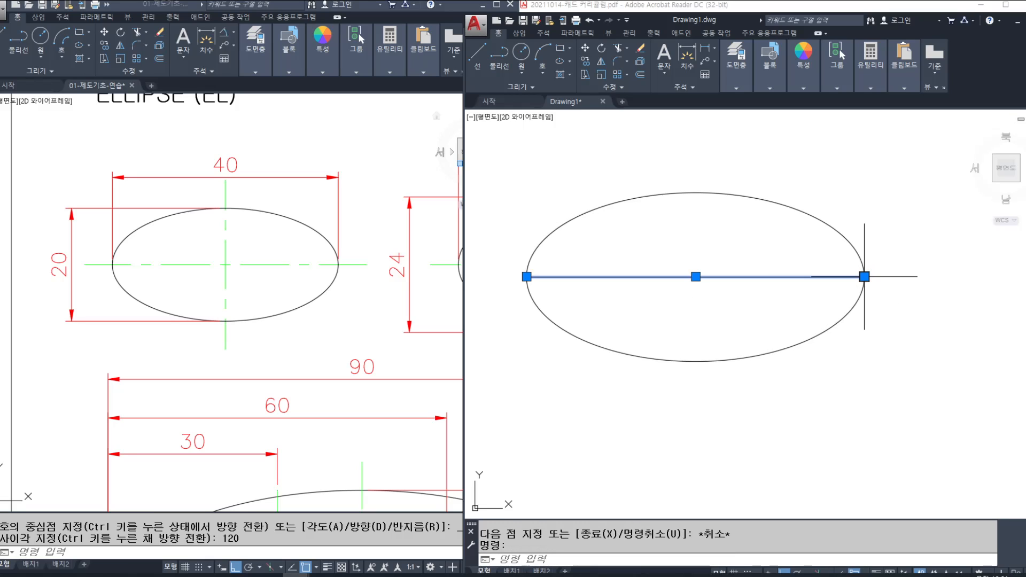
left_click(865, 276)
left_click(908, 280)
left_click(527, 277)
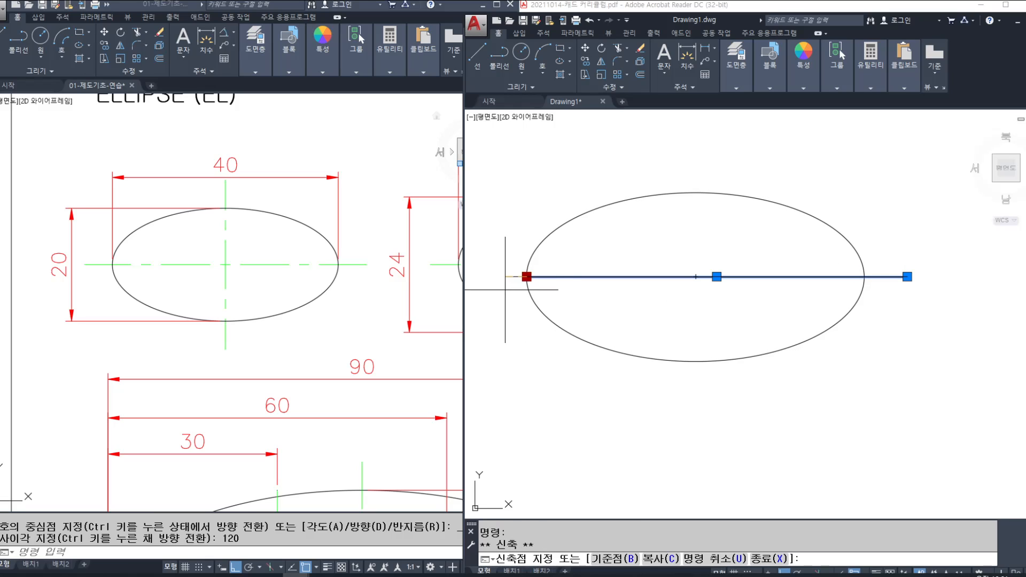
left_click(492, 308)
key("Escape")
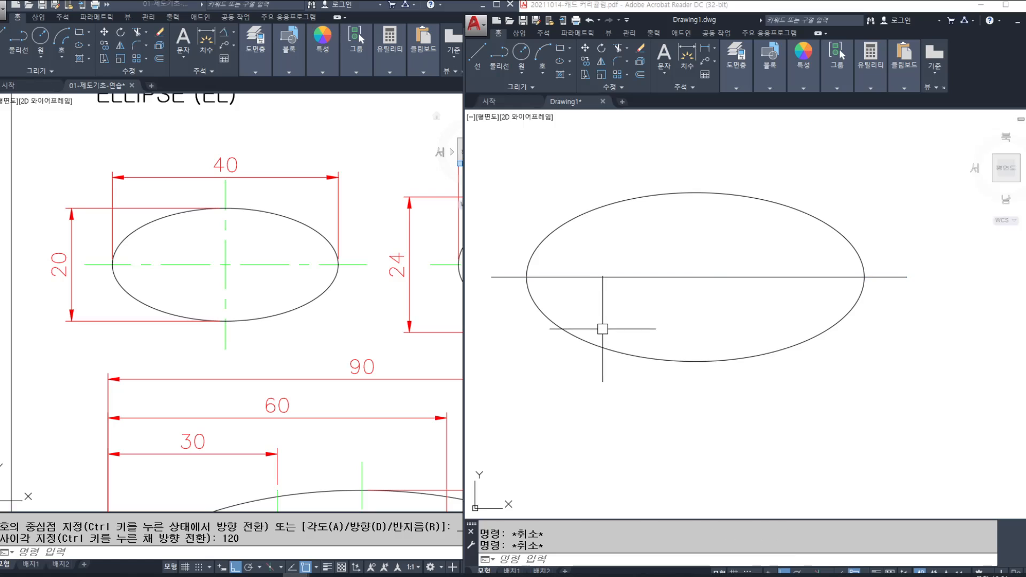
- Draw a vertical line through the ellipse from its upper quadrant to its lower quadrant
type("l")
key("Return")
left_click(696, 192)
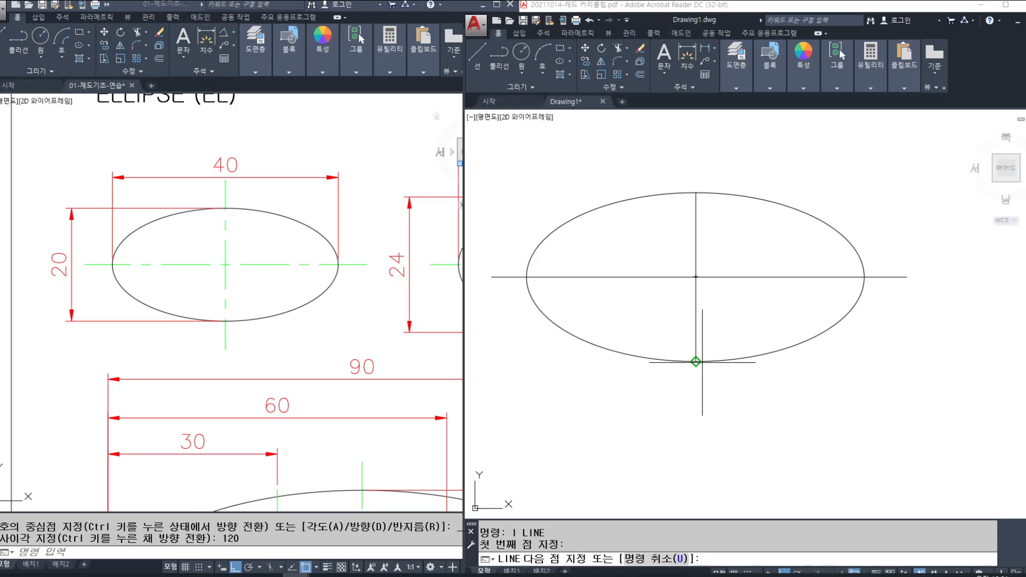
left_click(696, 361)
key("Escape")
- Stretch both ends of the vertical centre line a short distance beyond the ellipse
left_click(696, 339)
left_click(696, 362)
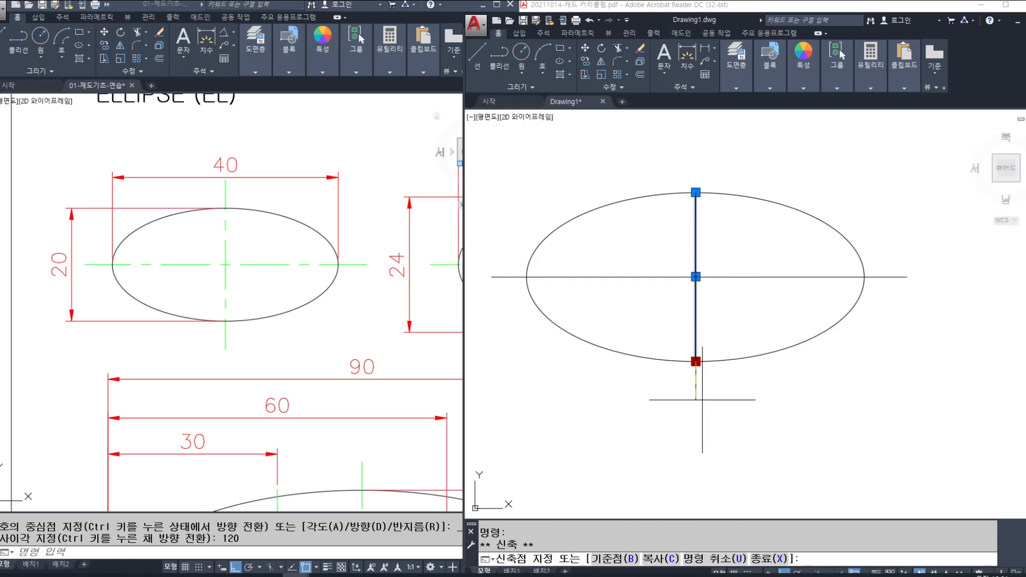
left_click(695, 401)
left_click(695, 193)
left_click(695, 158)
key("Escape")
key("Escape")
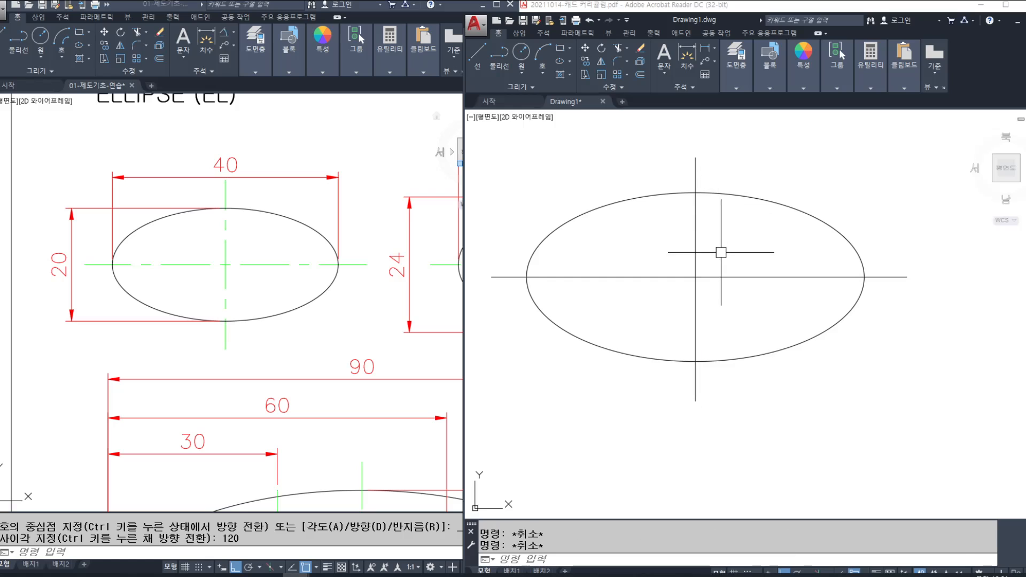
left_click(761, 198)
key("Escape")
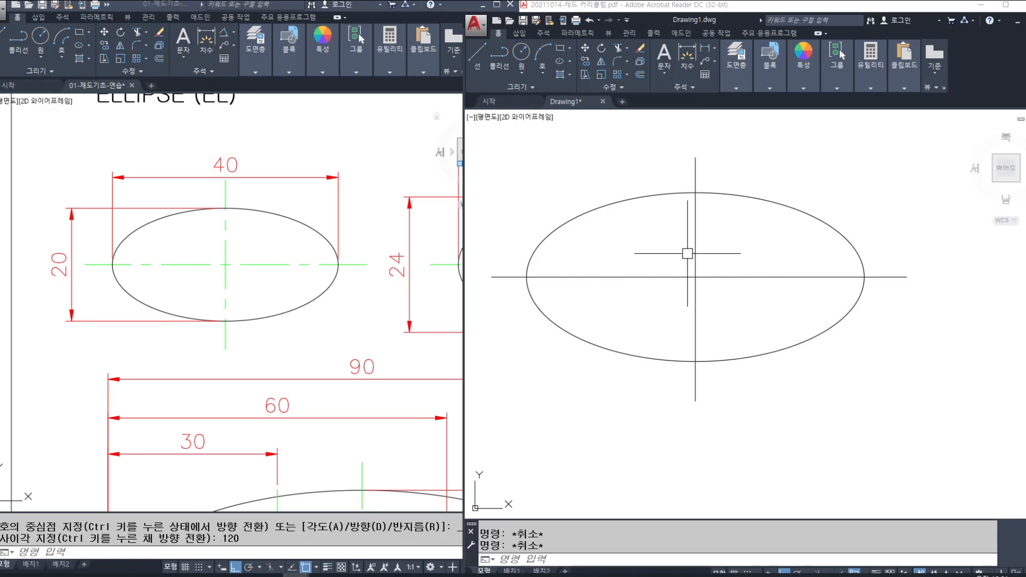
- Add a linear dimension for the ellipse's full width between its side quadrants, placed above the ellipse
left_click(706, 50)
left_click(527, 277)
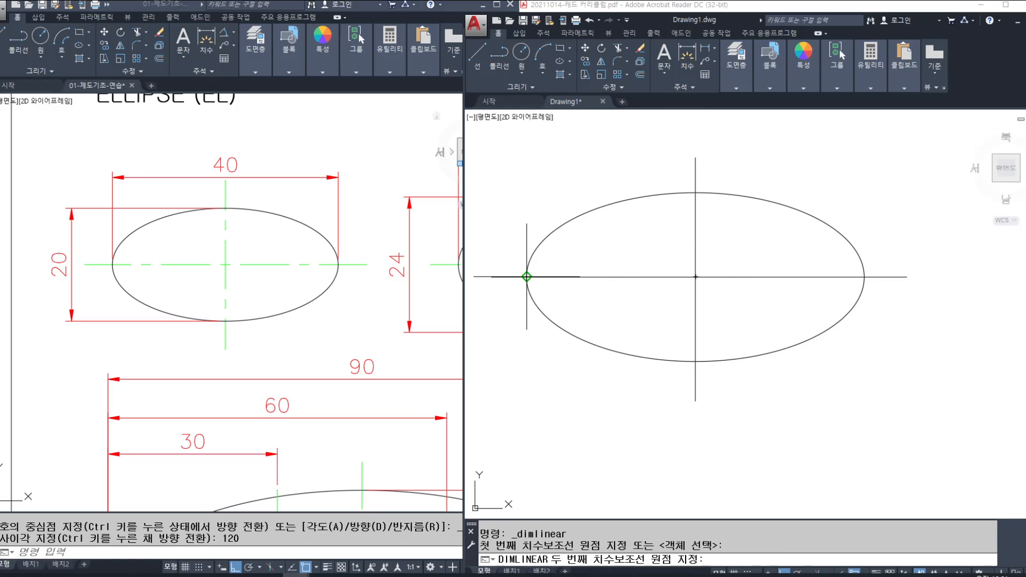
left_click(865, 277)
middle_click_drag(831, 165, 832, 238)
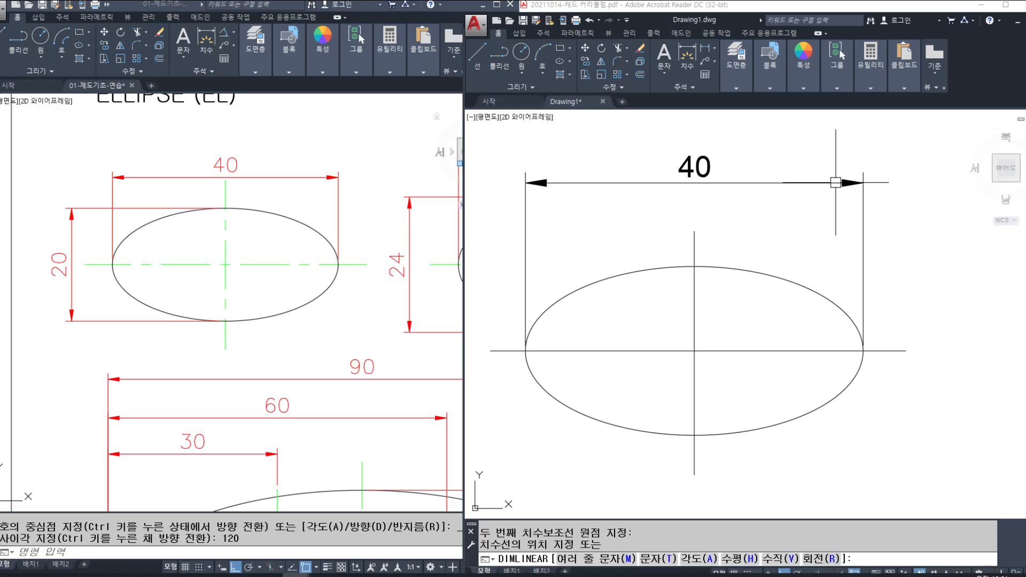
left_click(836, 182)
- Add a linear dimension for the ellipse's full height between its upper and lower quadrants, placed to its left
middle_click_drag(650, 351, 757, 300)
key("space")
left_click(803, 215)
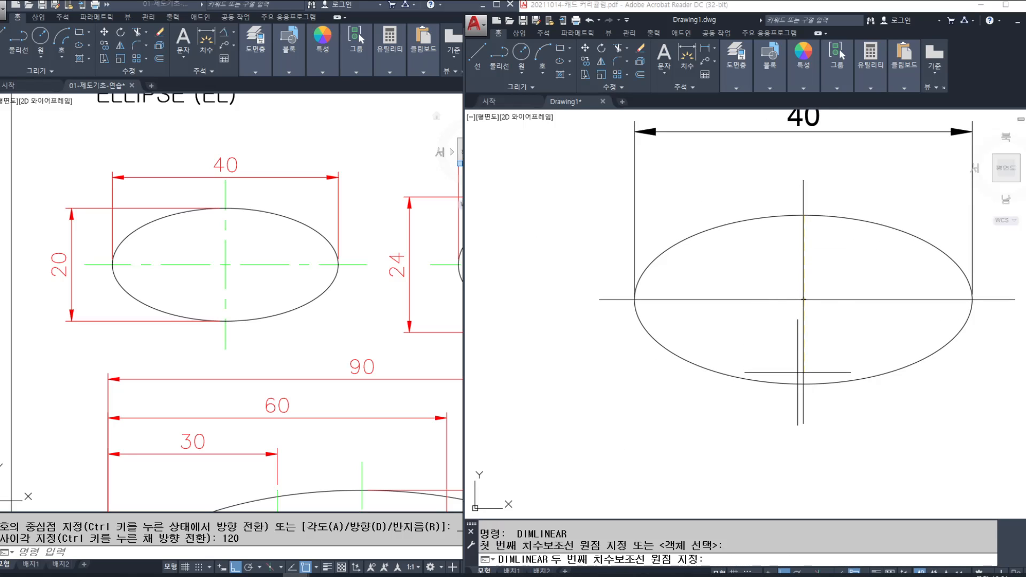
left_click(804, 384)
left_click(531, 390)
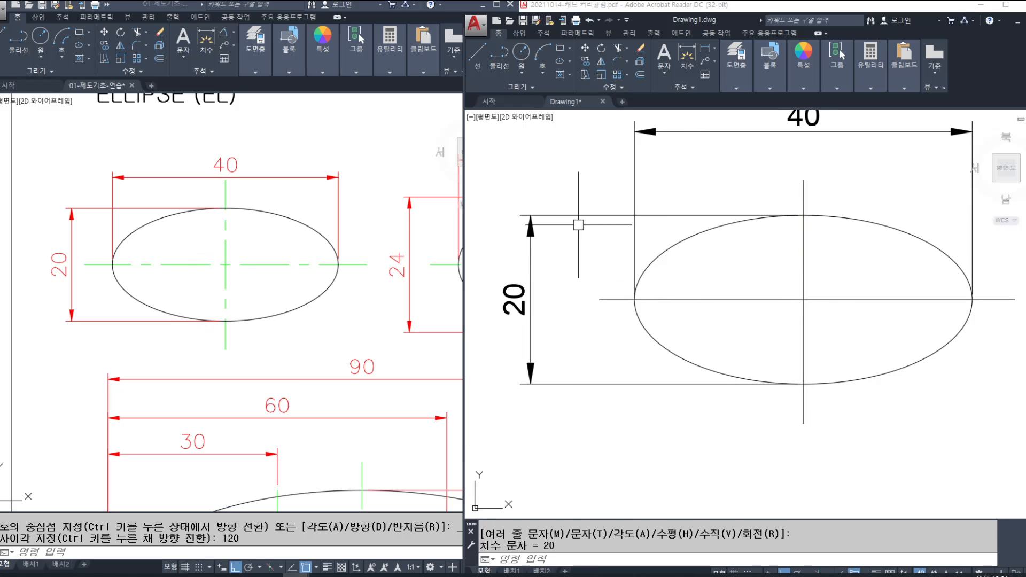
- Examine the double-ellipse exercise next to the first one in the practice drawing, then return to the new drawing
scroll(671, 342, "down", 1)
middle_click_drag(669, 334, 585, 290)
left_click(379, 314)
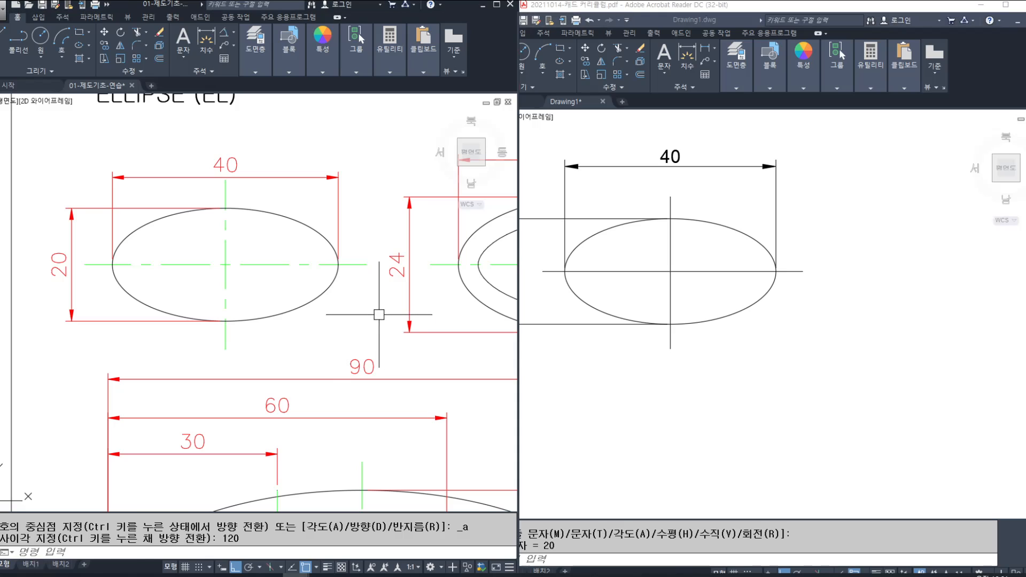
middle_click_drag(496, 315, 270, 310)
middle_click_drag(375, 309, 248, 339)
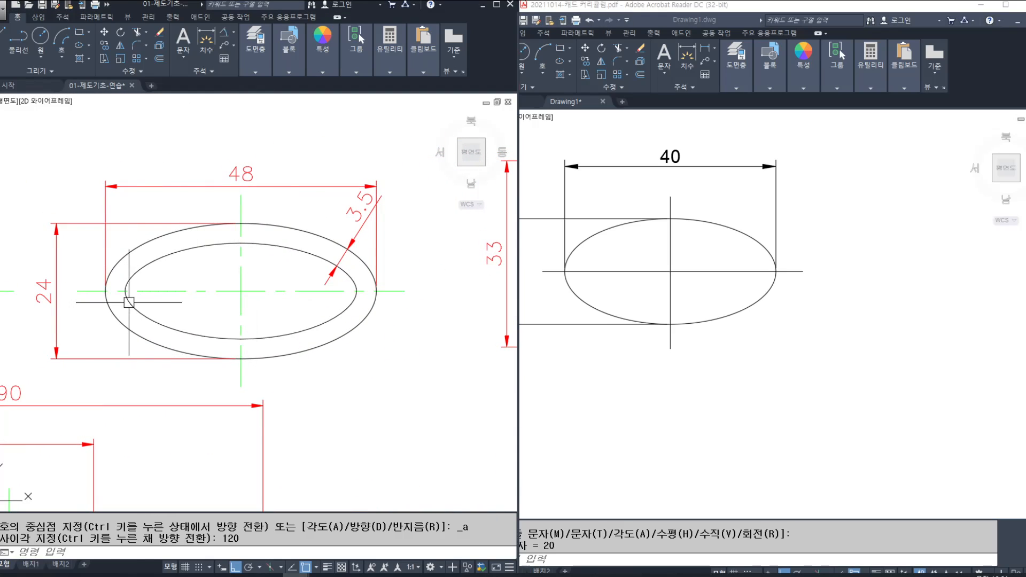
left_click(728, 261)
scroll(725, 259, "up", 2)
middle_click_drag(724, 256, 789, 288)
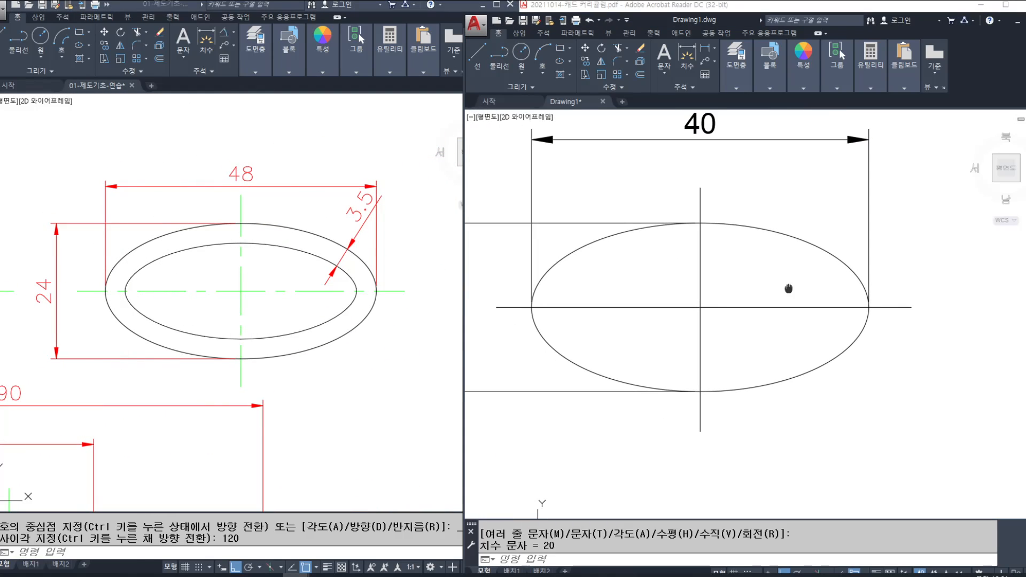